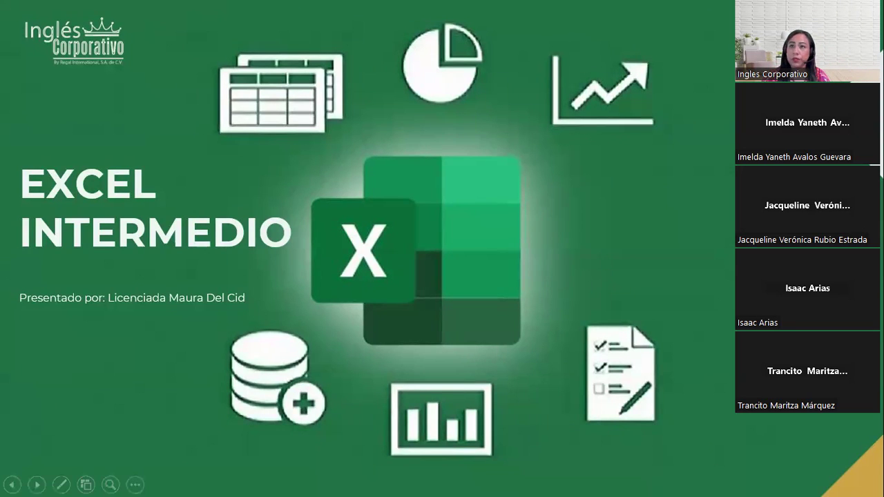
Step: Advance the slideshow from the EXCEL INTERMEDIO title past SESIÓN 7 toward Agenda
key(Right)
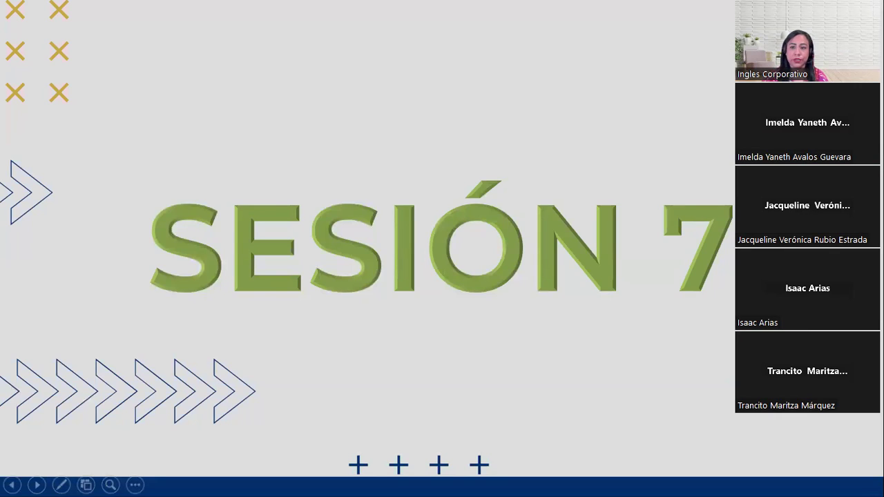
key(Right)
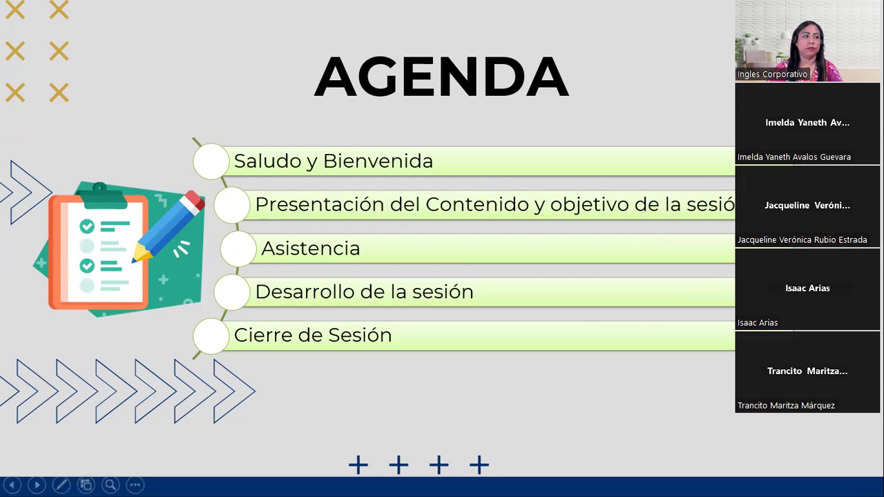
Step: Advance the slideshow to the CONTENIDO slide listing BUSCARV, Reglas and Sintaxis
key(Right)
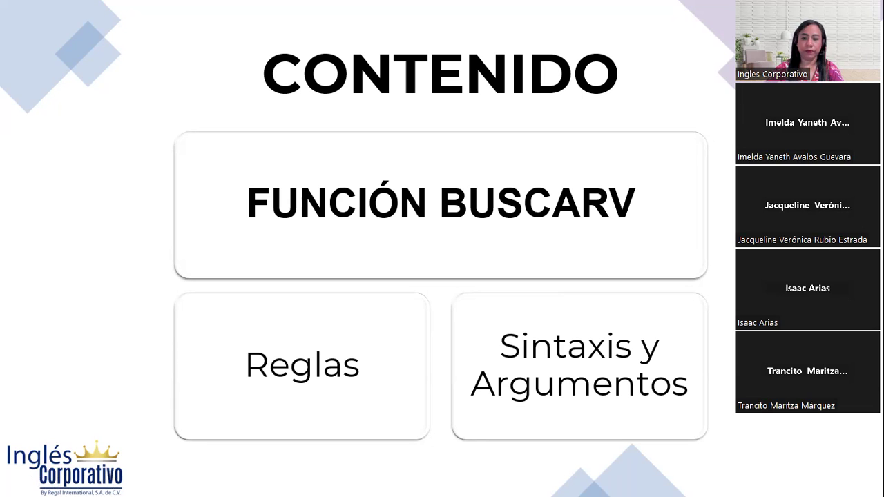
Step: Advance to the OBJETIVO slide about learning the BuscarV function
key(Right)
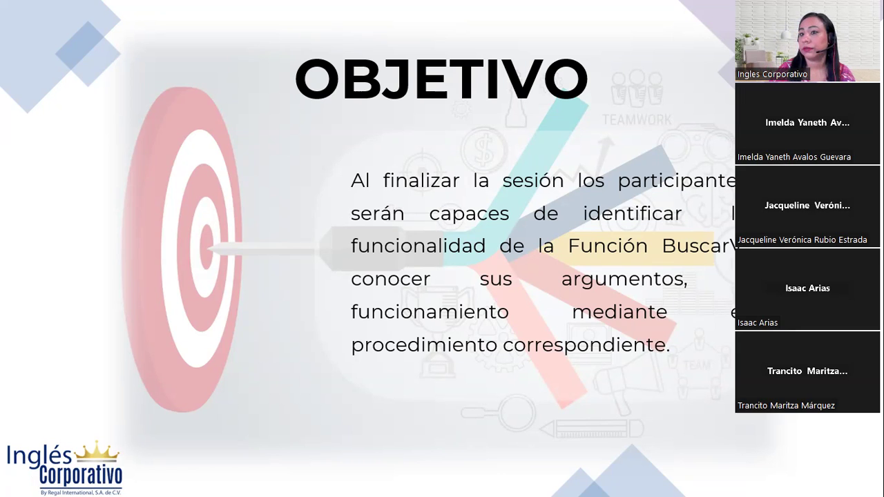
Step: Advance past the objective to the REGLAS slide with its three lookup rules
key(Right)
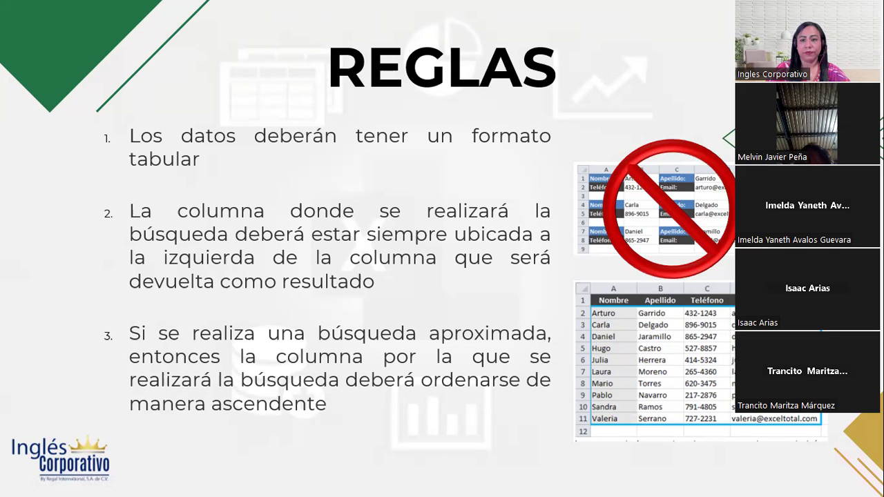
Step: Advance to the Sintaxis y Argumentos slide showing BUSCARV's four arguments
key(Right)
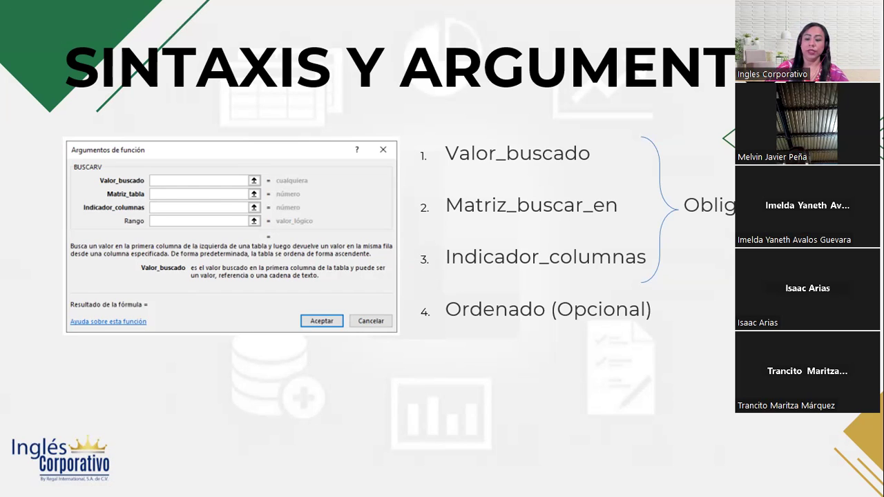
Step: Advance to DESARROLLO and switch to the Excel workbook showing the Ejemplo1 table
key(Right)
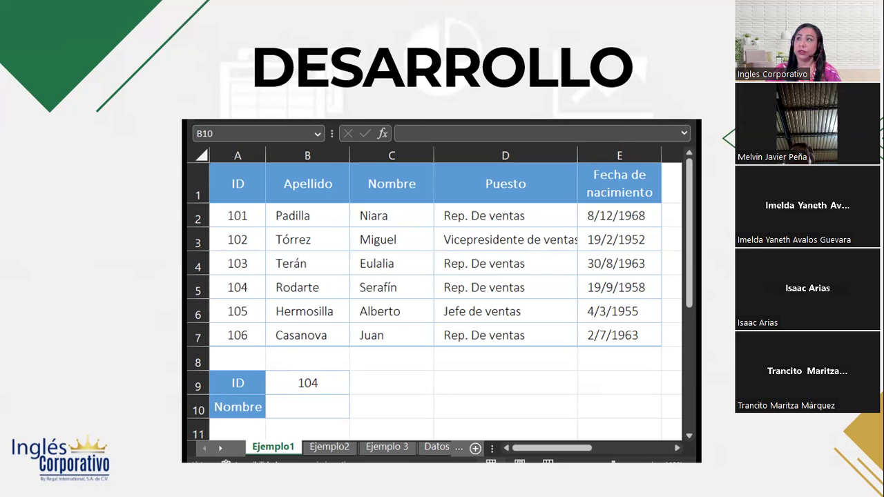
key(alt+Tab)
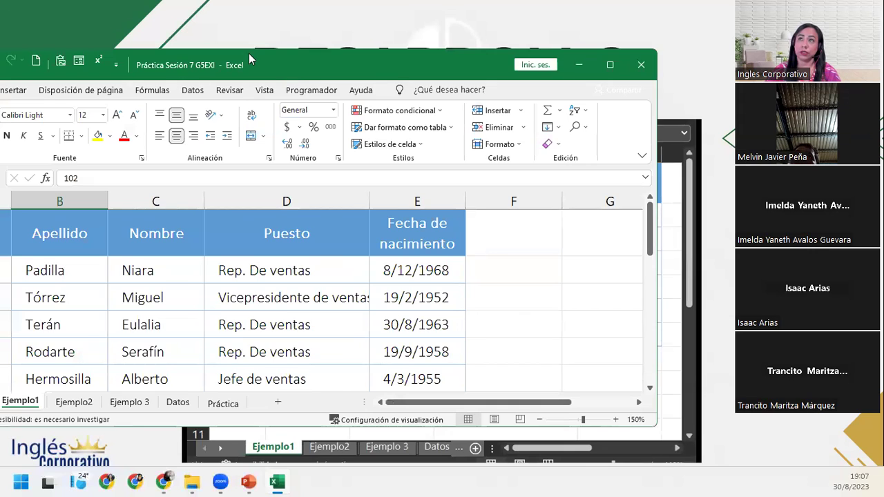
double_click(248, 53)
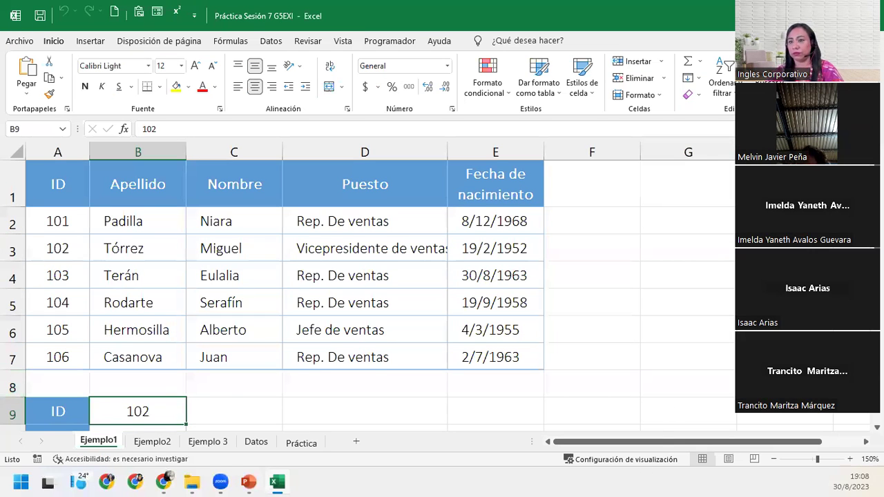
click(774, 460)
click(773, 460)
click(773, 460)
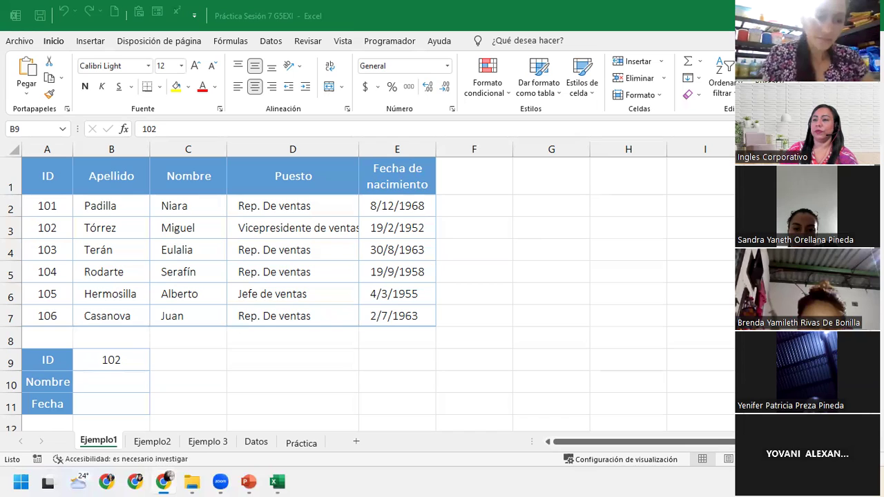
click(125, 397)
click(125, 387)
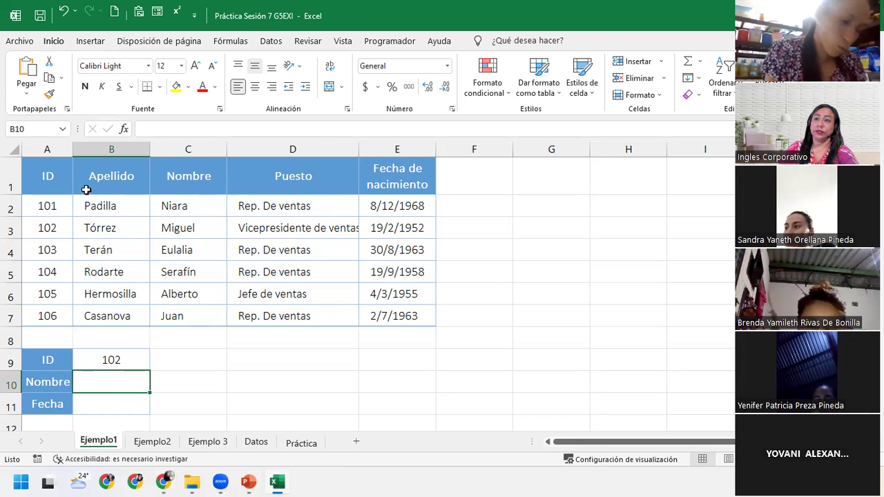
Step: Autofit the Puesto column to fit 'Vicepresidente de ventas' and select cell B10
drag(48, 174, 364, 312)
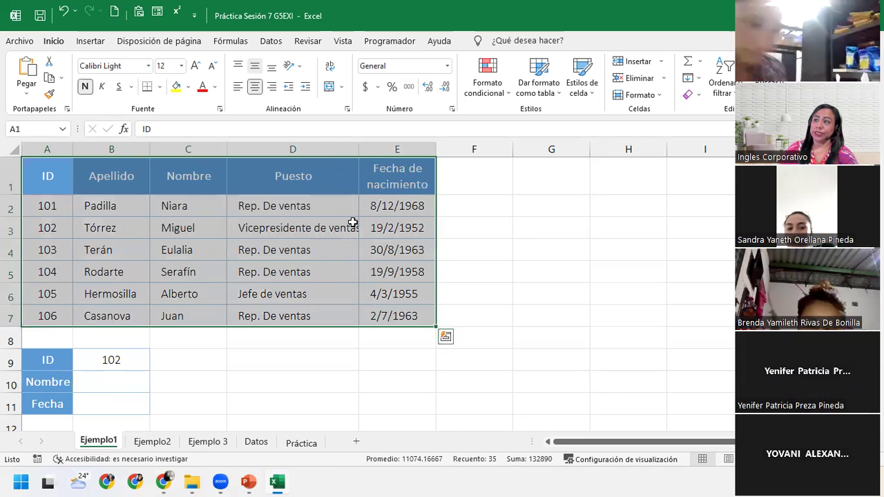
click(335, 248)
double_click(360, 151)
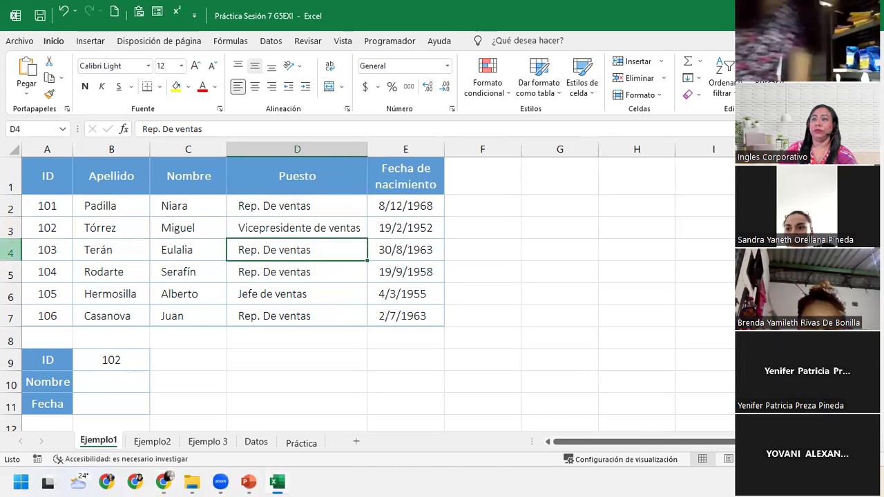
drag(40, 174, 50, 308)
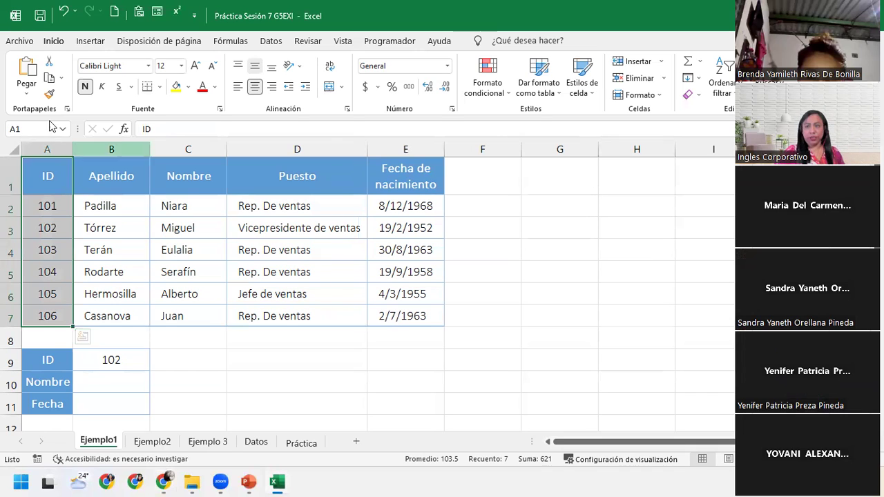
click(121, 379)
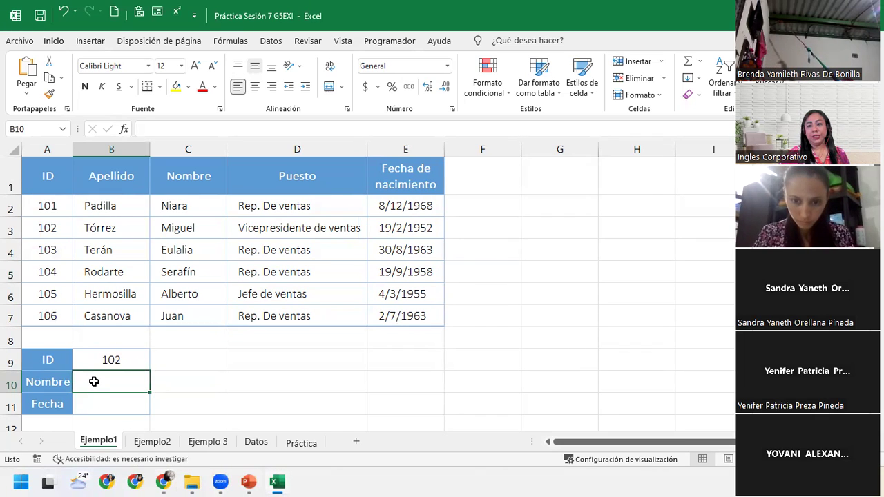
click(236, 45)
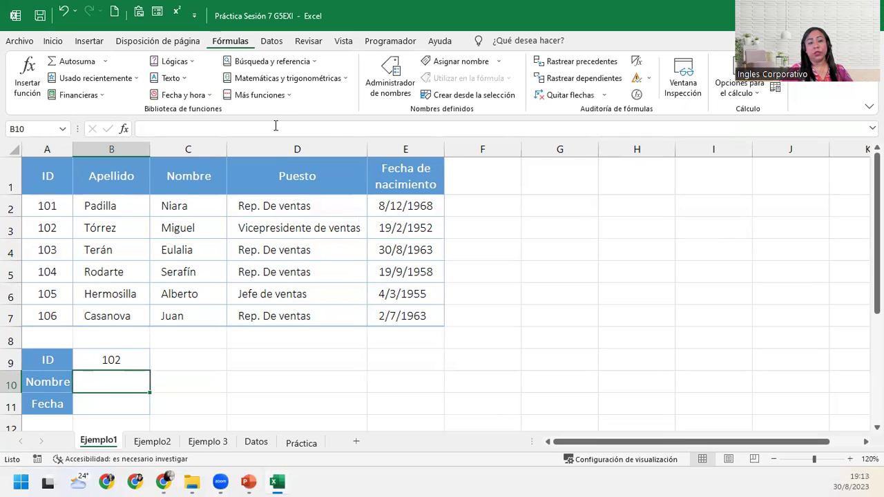
Step: Insert BUSCARV into B10 from the Búsqueda y referencia function list
click(319, 62)
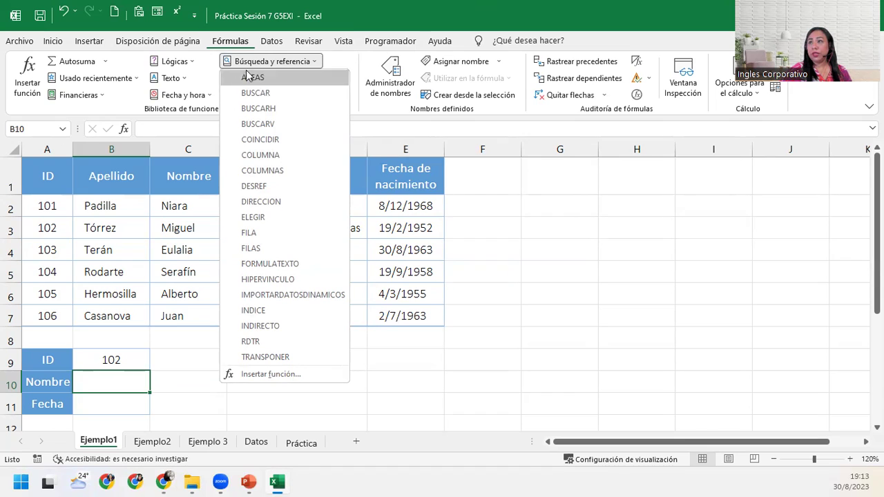
mouse_move(258, 123)
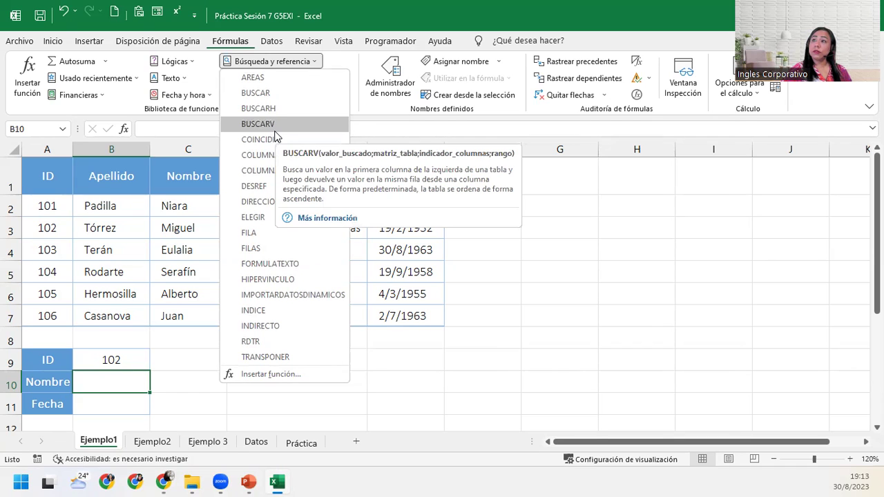
click(274, 128)
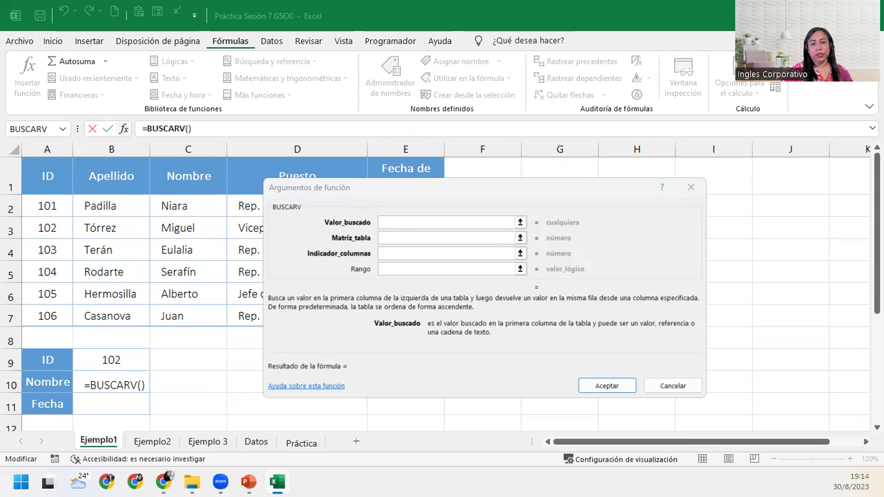
Step: Set BUSCARV's lookup value to B9 (102) and its table range to A1:E7
click(403, 222)
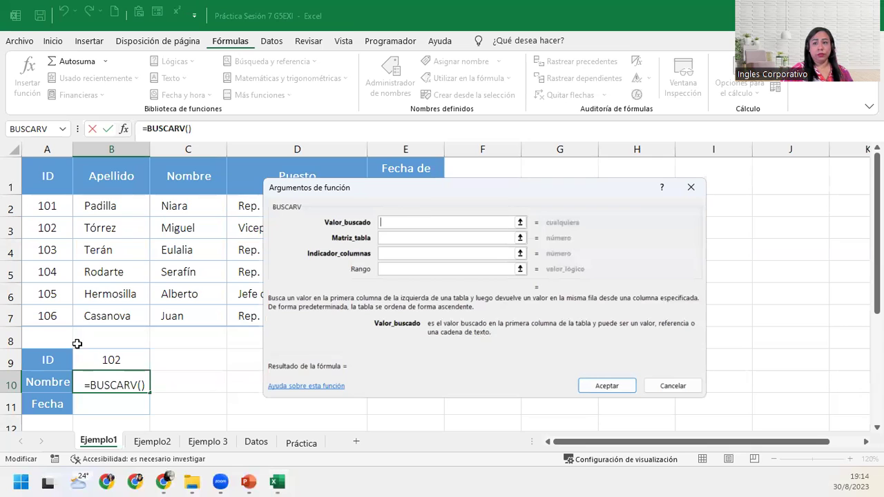
click(111, 359)
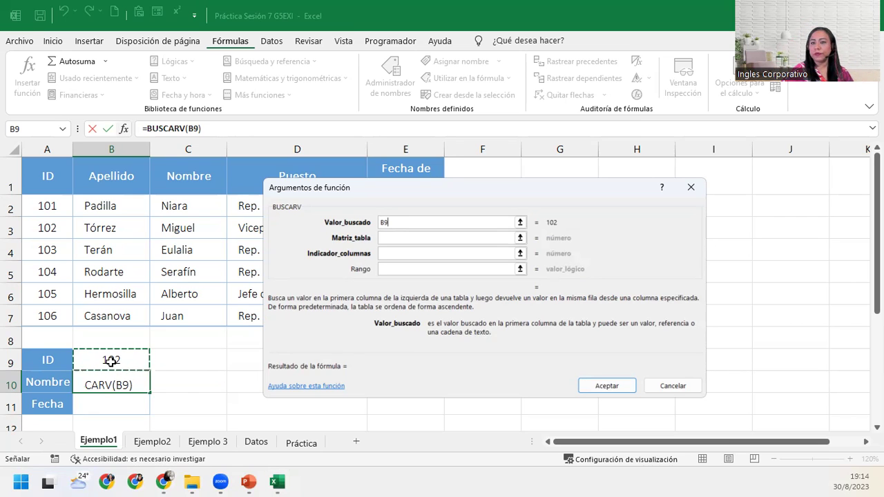
click(400, 237)
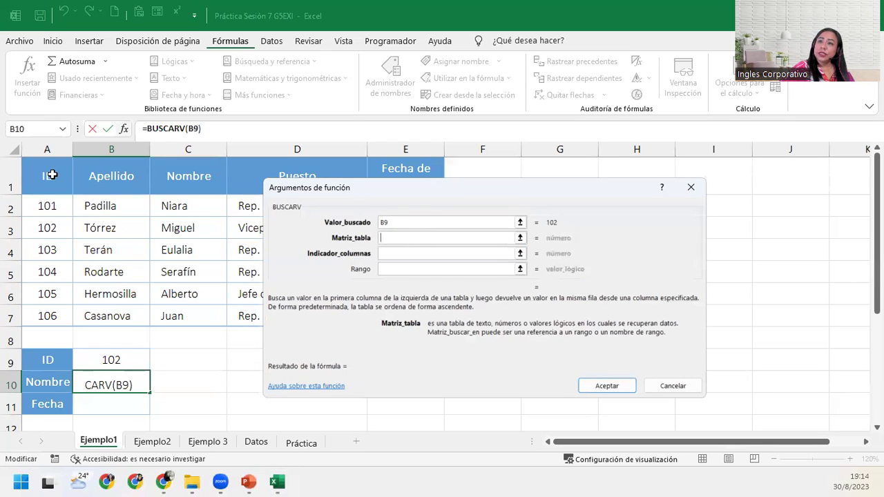
drag(52, 175, 424, 312)
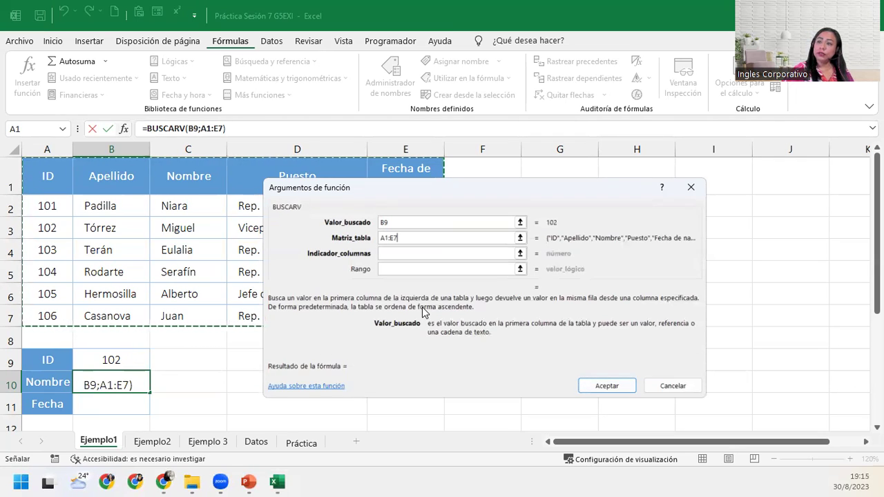
click(395, 254)
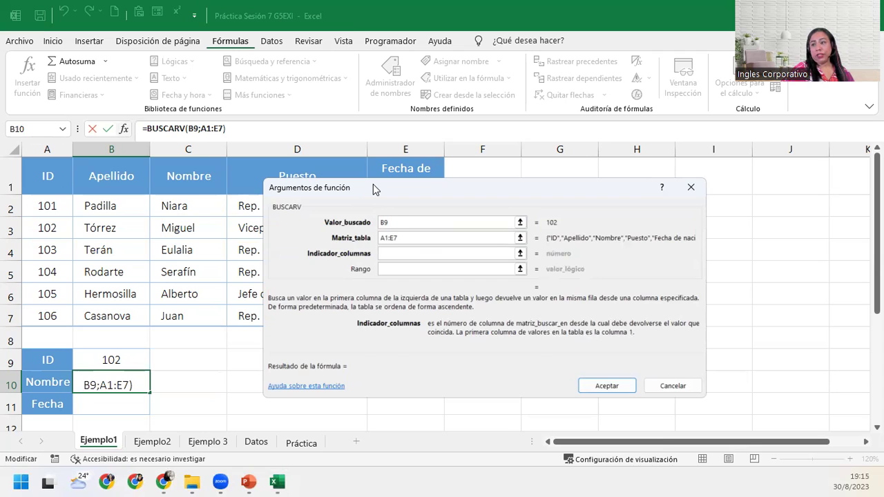
drag(373, 188, 329, 246)
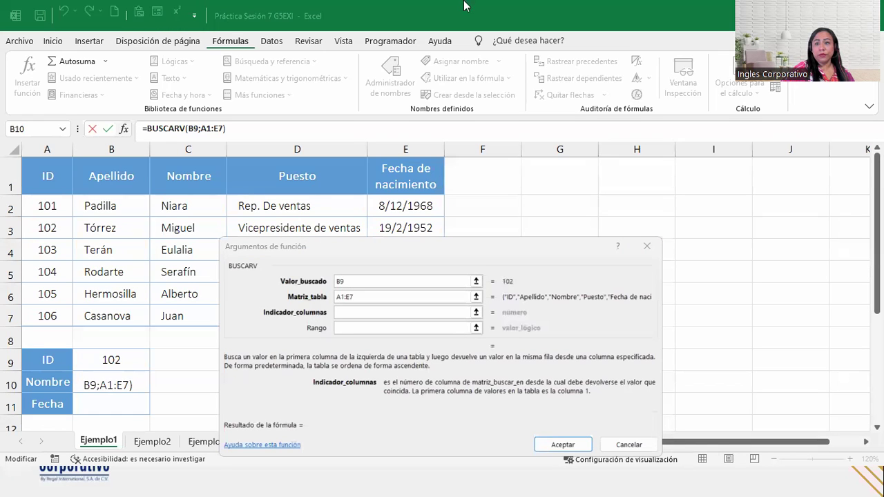
Step: Label the ID, Apellido and Nombre columns 1, 2 and 3 above the table
click(45, 150)
text(1)
click(166, 196)
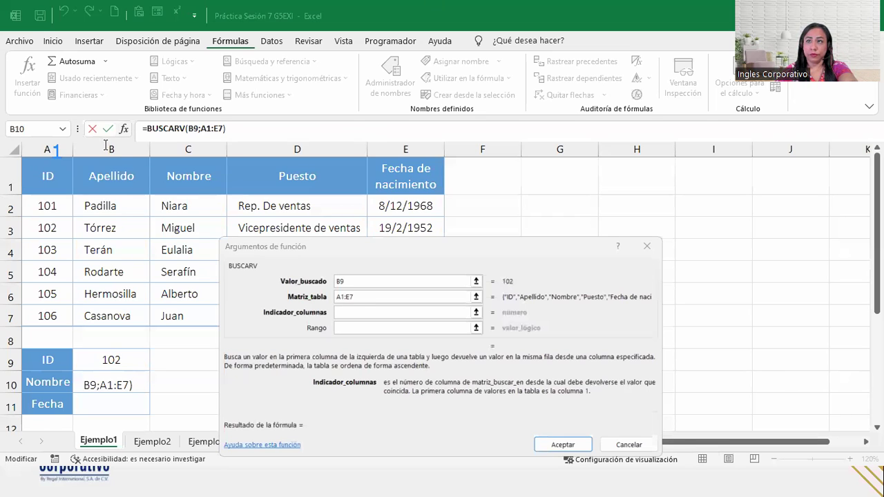
click(117, 152)
text(2)
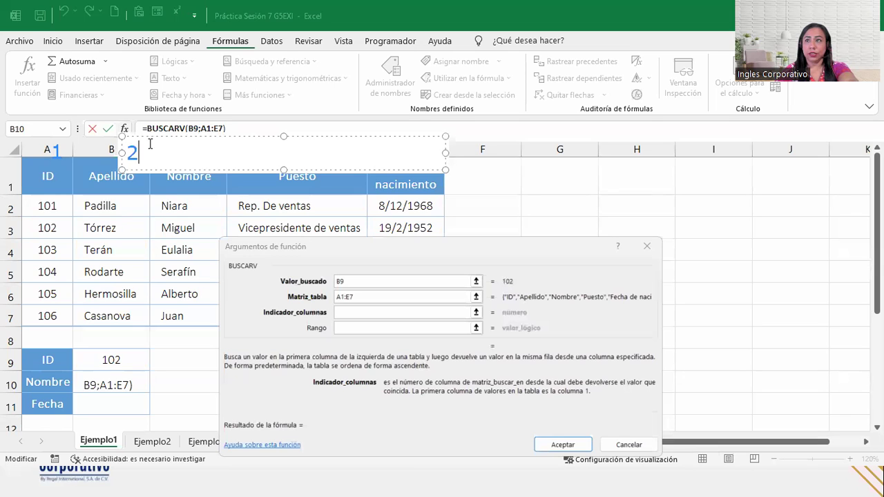
click(174, 204)
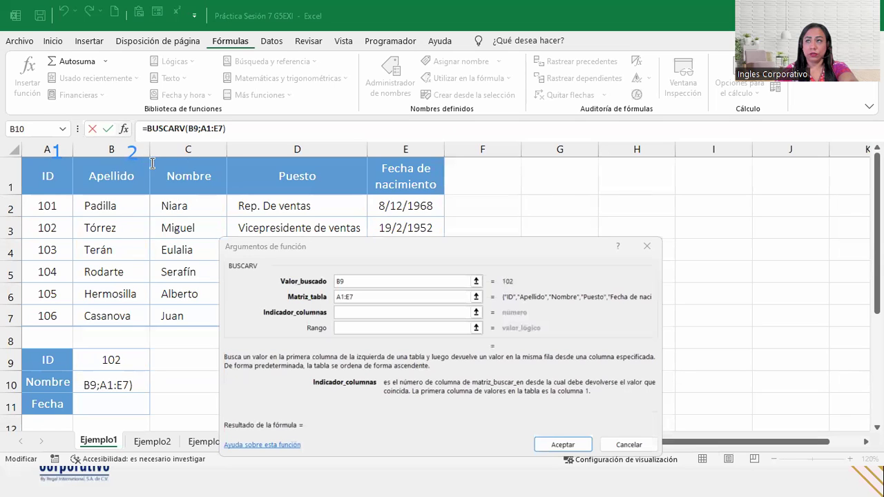
key(ctrl+z)
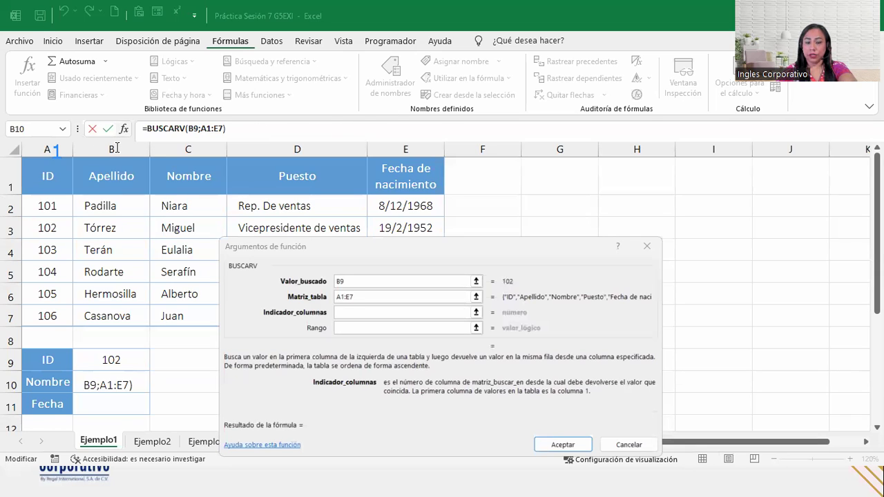
click(118, 145)
text(2)
click(188, 148)
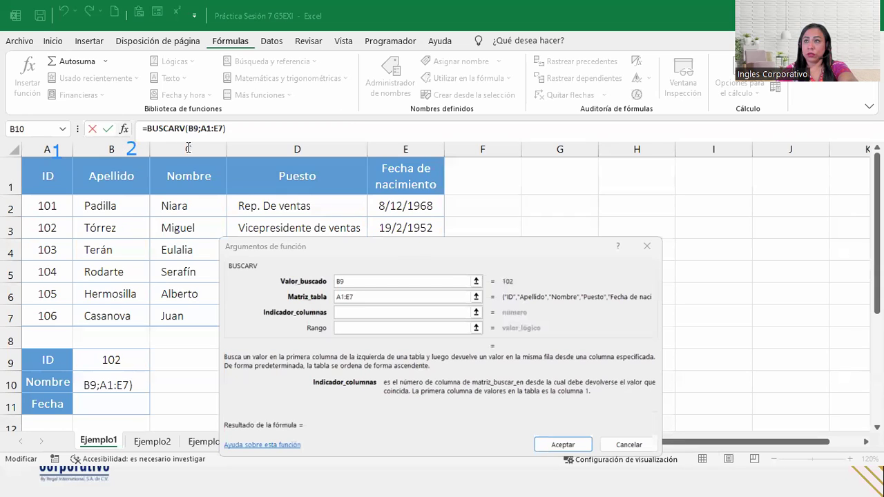
click(190, 148)
text(3)
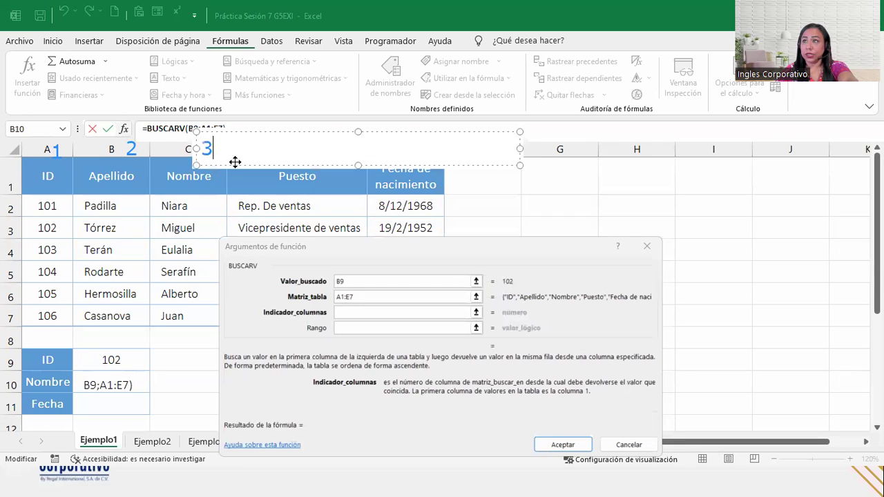
click(236, 204)
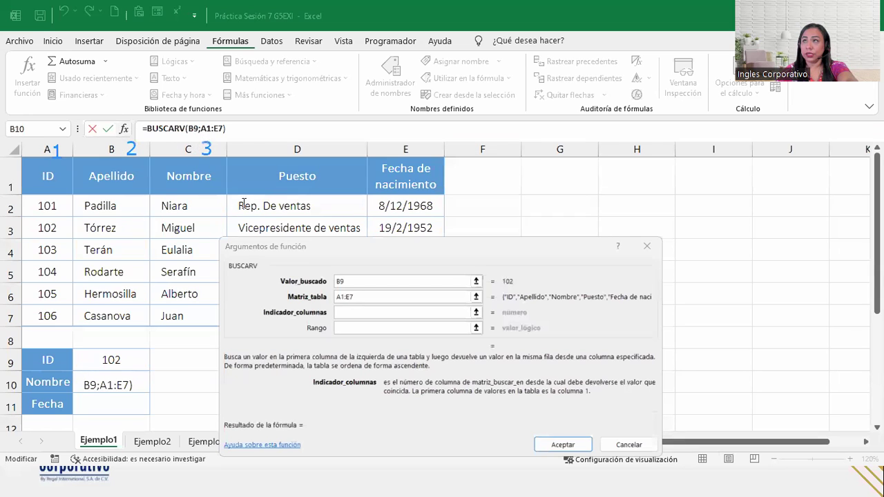
Step: Label the Puesto column 4, discard the stray 5 label, and return to Indicador_columnas
click(310, 148)
text(4)
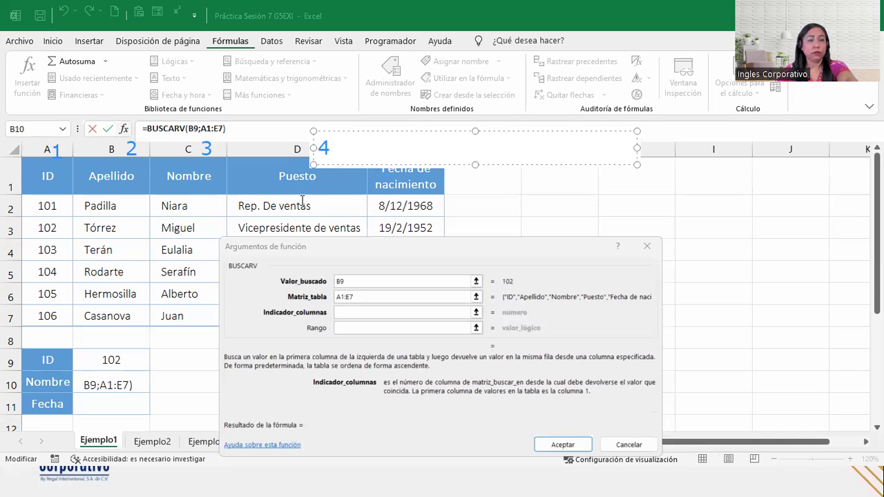
click(303, 203)
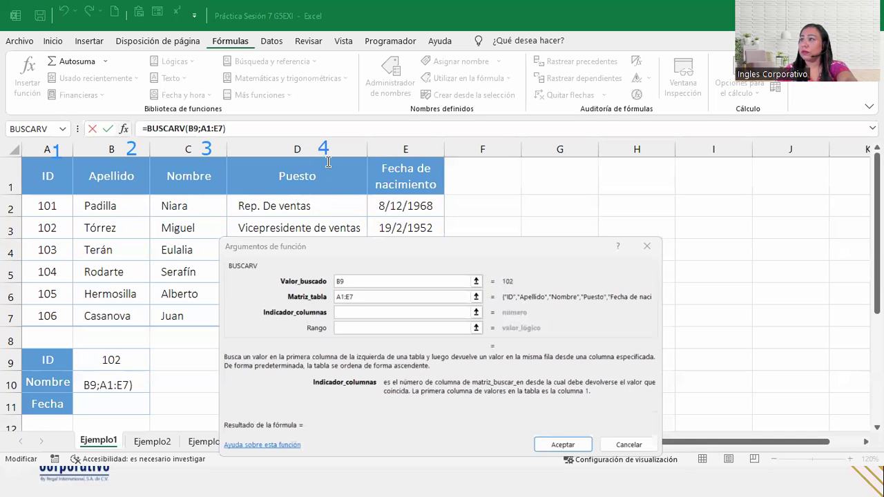
click(418, 150)
text(5)
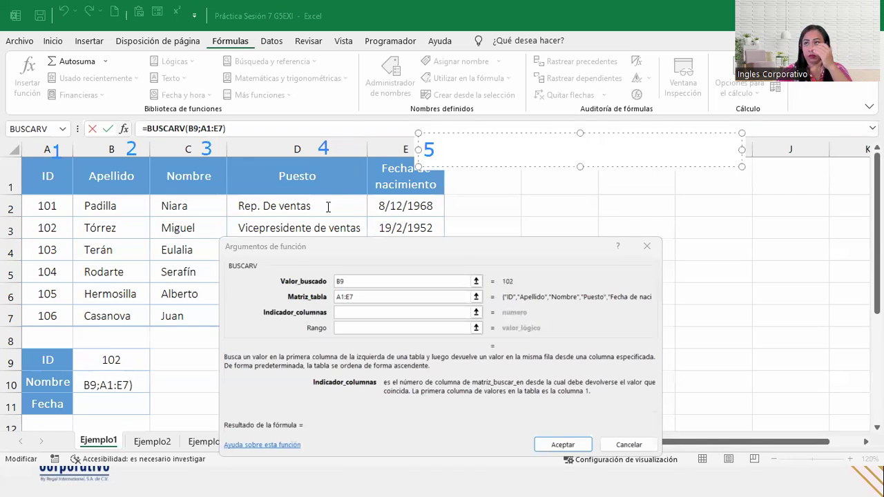
click(328, 207)
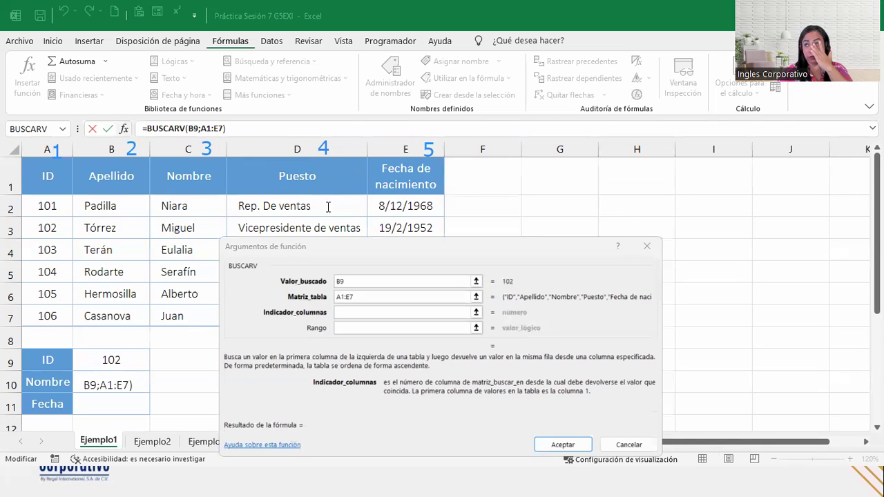
click(359, 313)
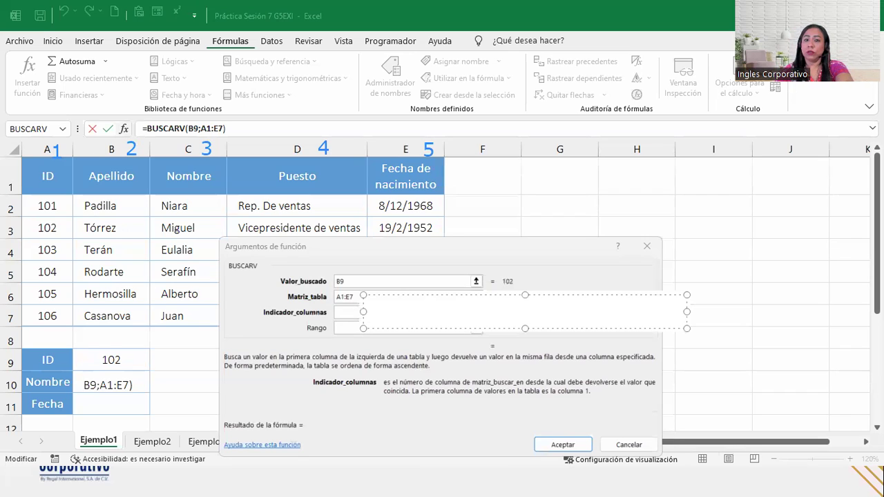
key(ctrl+z)
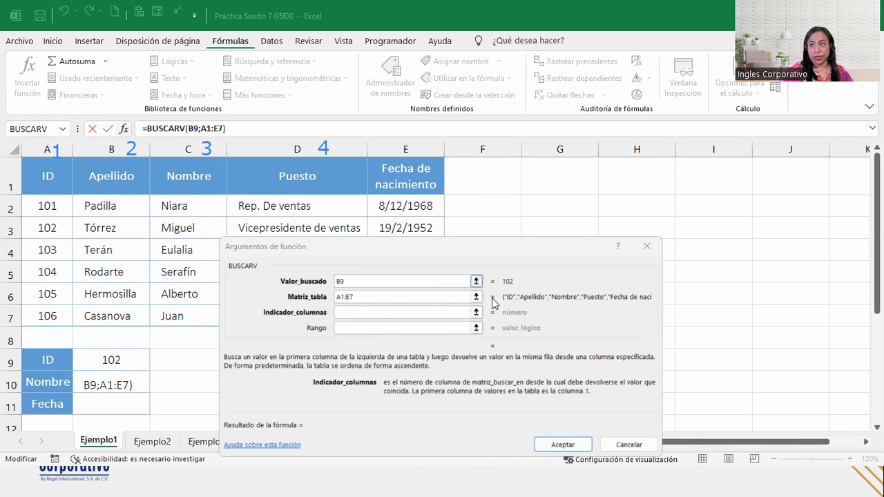
click(374, 308)
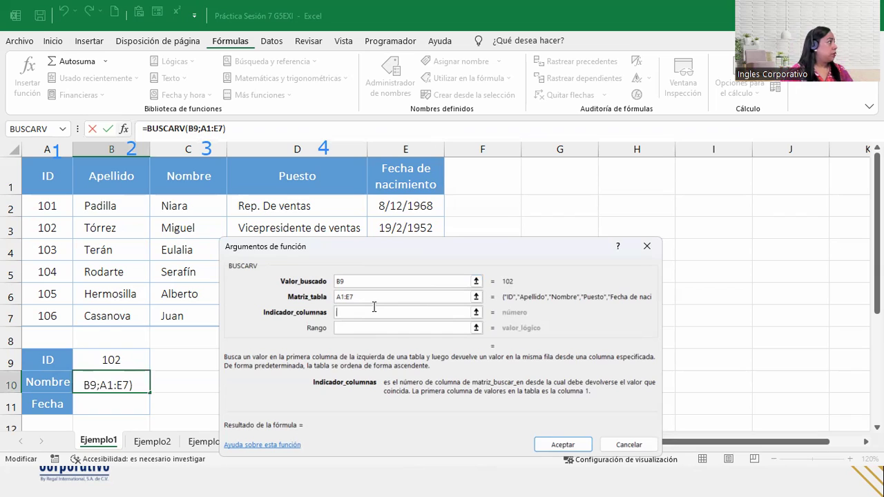
click(374, 309)
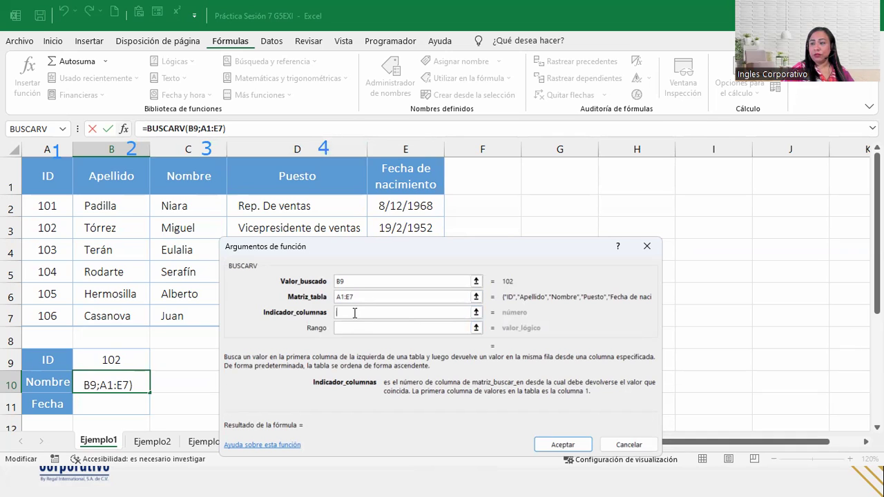
Step: Enter 3 as the BUSCARV column index, previewing the name for ID 102
text(3)
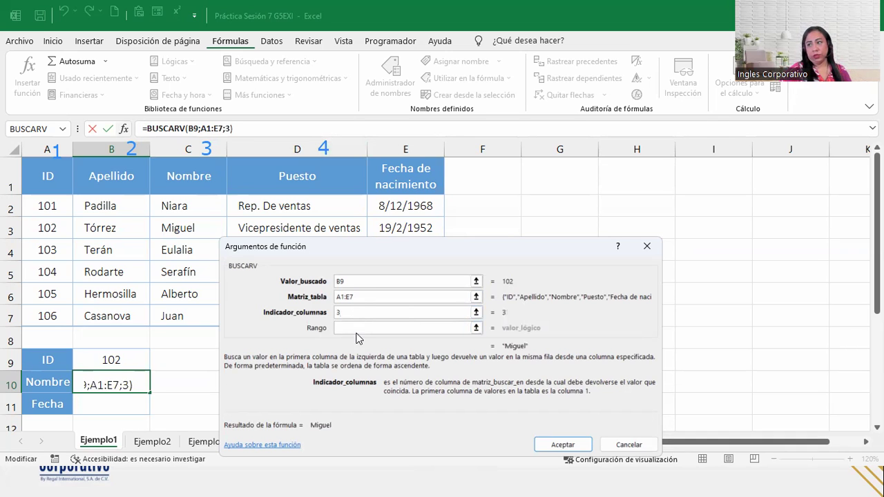
click(358, 329)
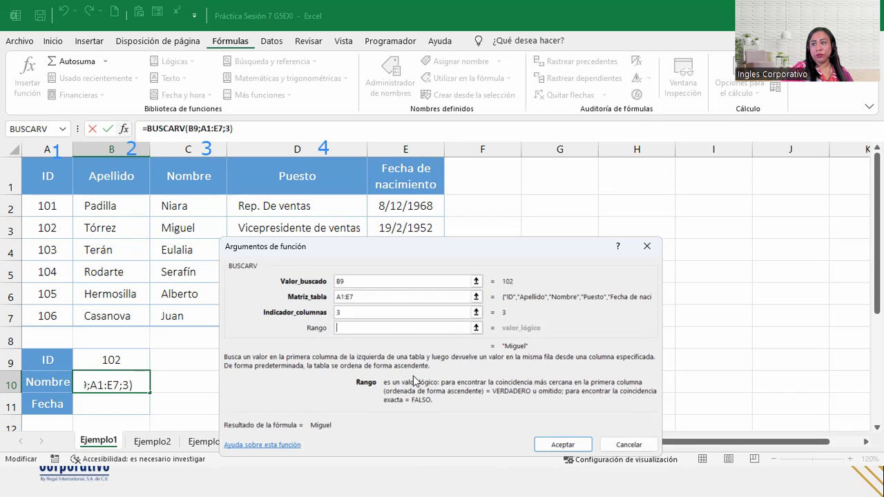
Step: Set the Rango argument to 0 (exact match) after trying 1, giving =BUSCARV(B9;A1:E7;3;0)
click(394, 329)
text(0)
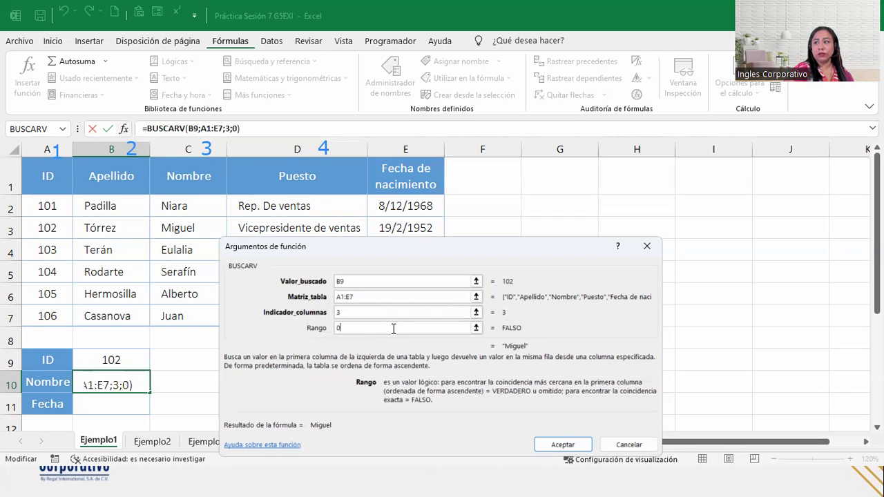
key(BackSpace)
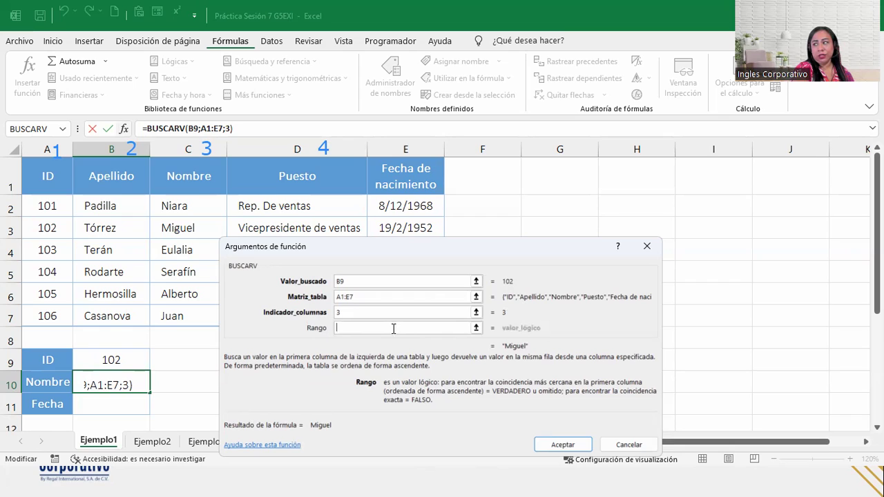
text(1)
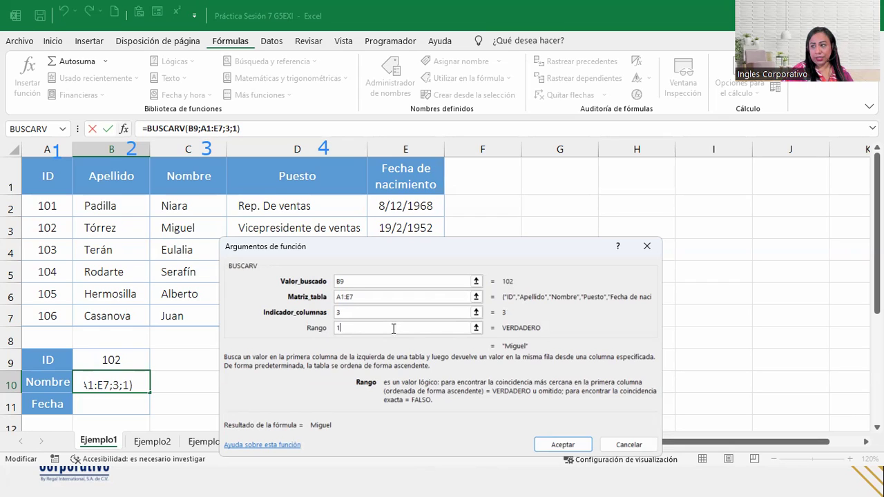
key(BackSpace)
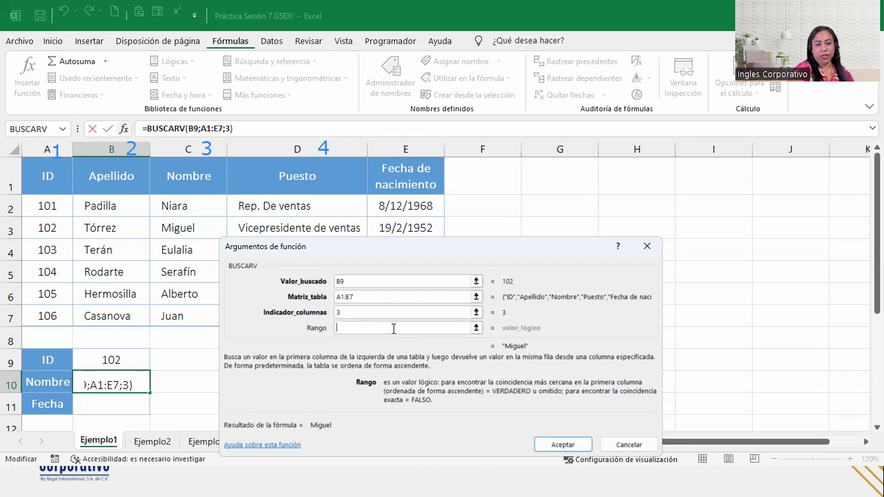
text(0)
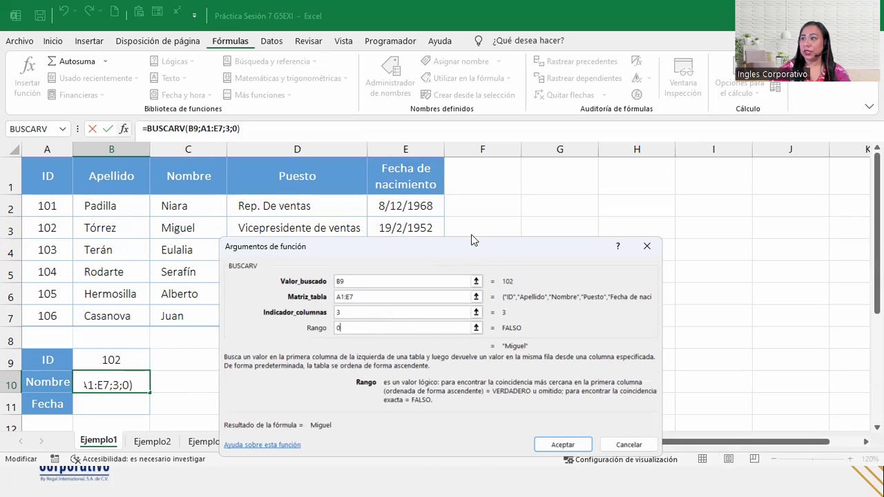
drag(472, 237, 602, 166)
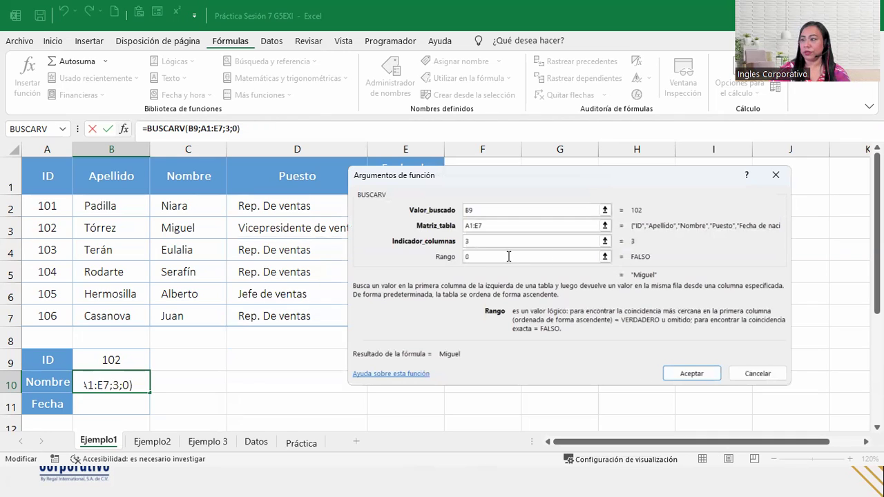
Step: Confirm the B10 name lookup and check the table row for ID 102
click(692, 374)
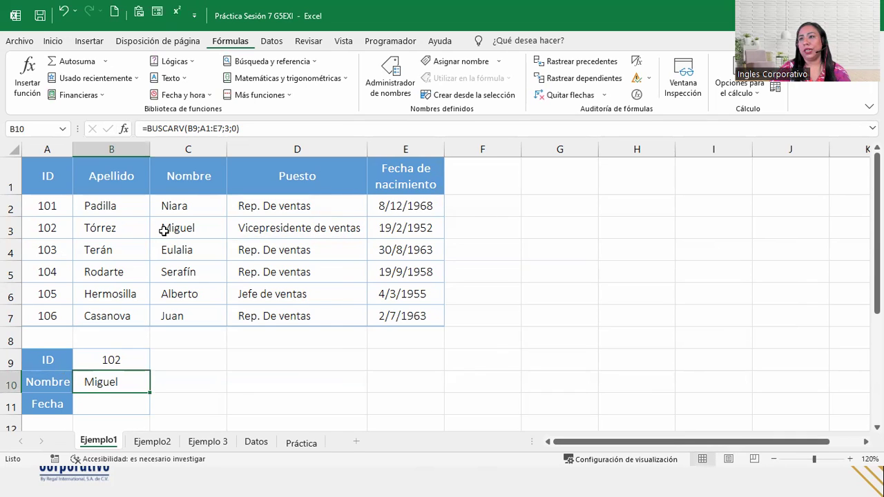
click(33, 228)
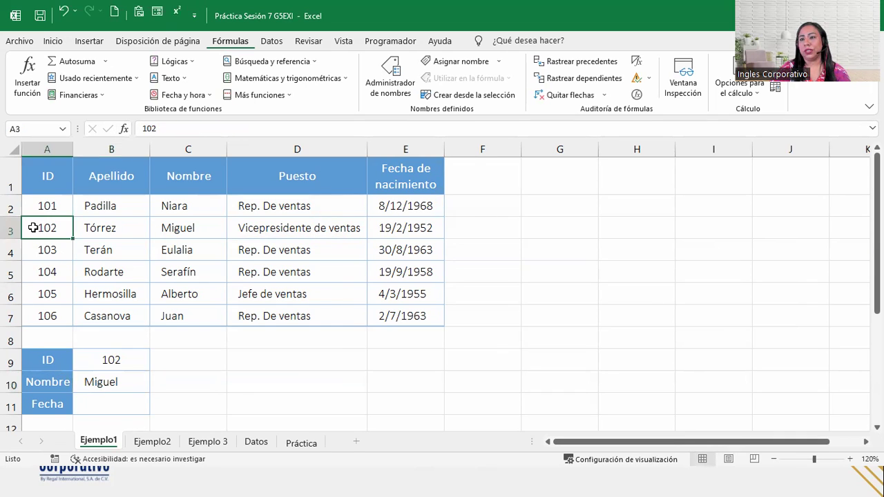
click(188, 231)
Step: Enter ID 106 in B9, undoing an accidental 107 typed over B10's formula
click(102, 362)
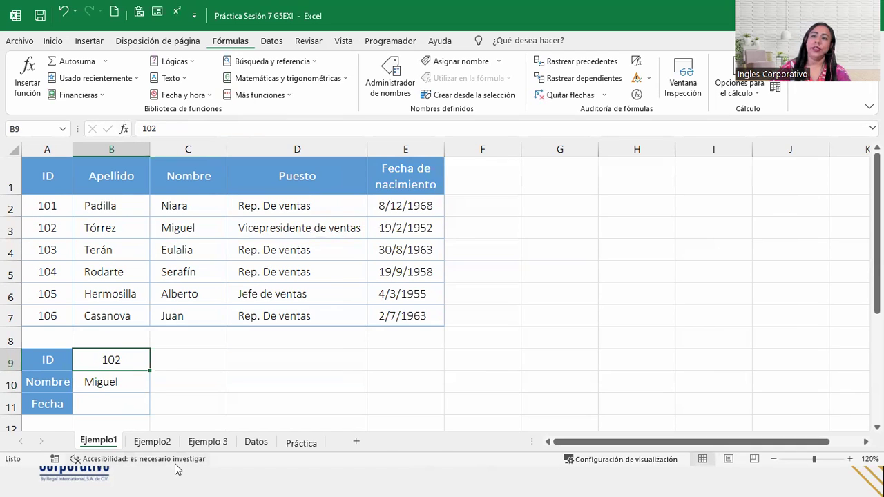
text(1)
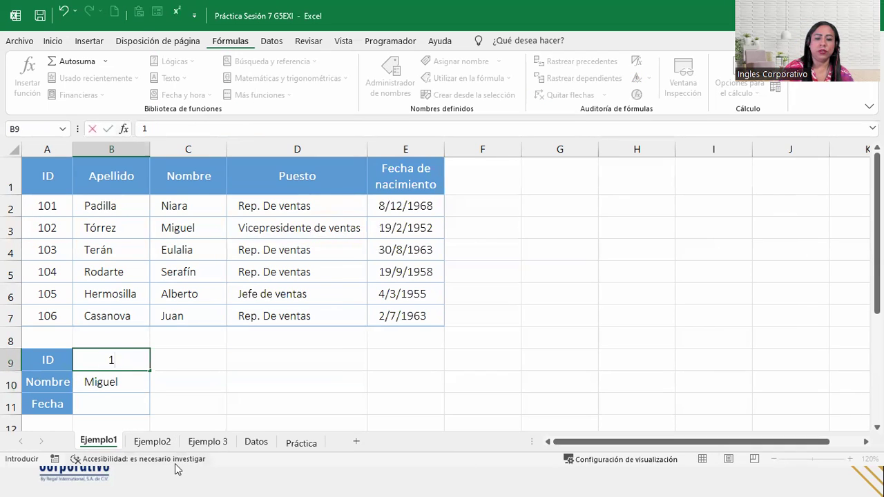
text(06)
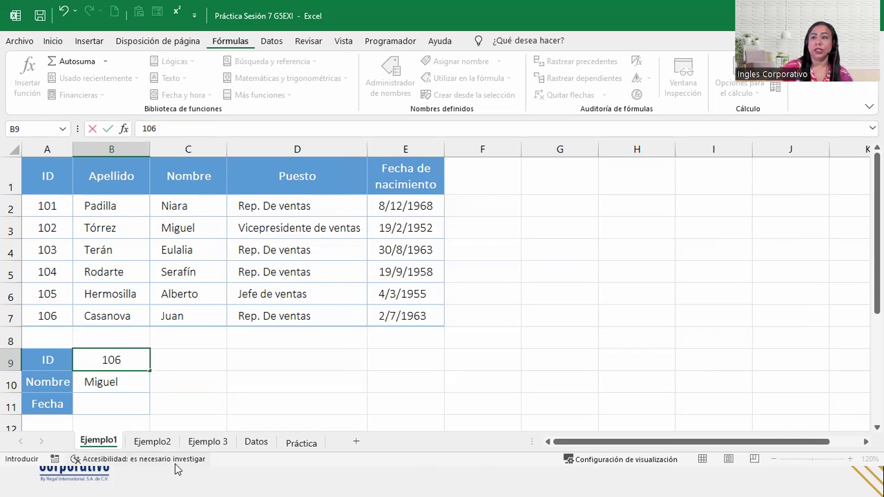
key(Return)
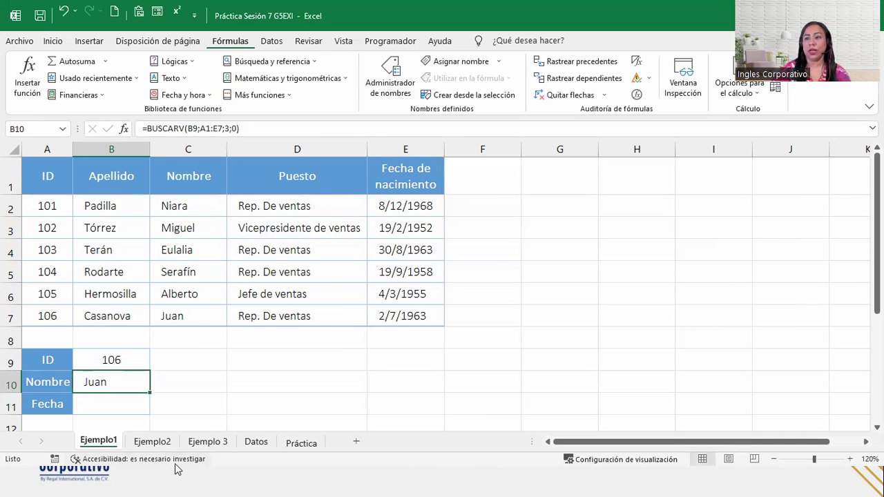
text(1)
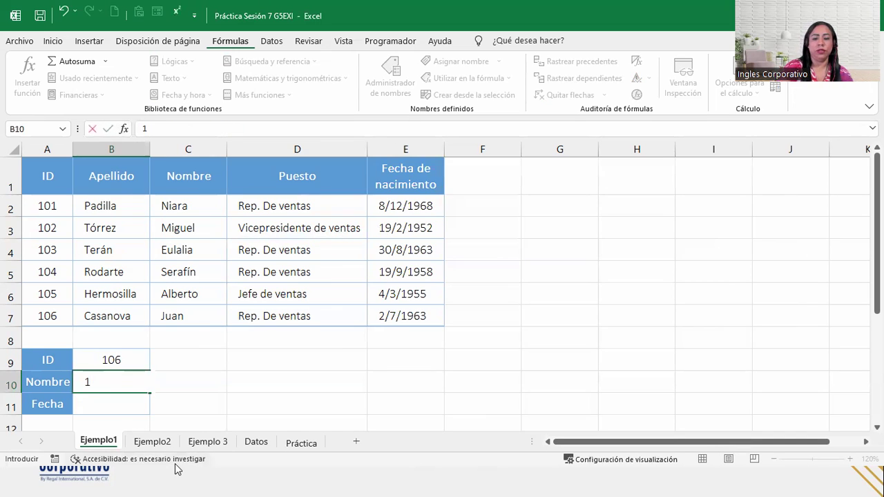
text(07)
key(Return)
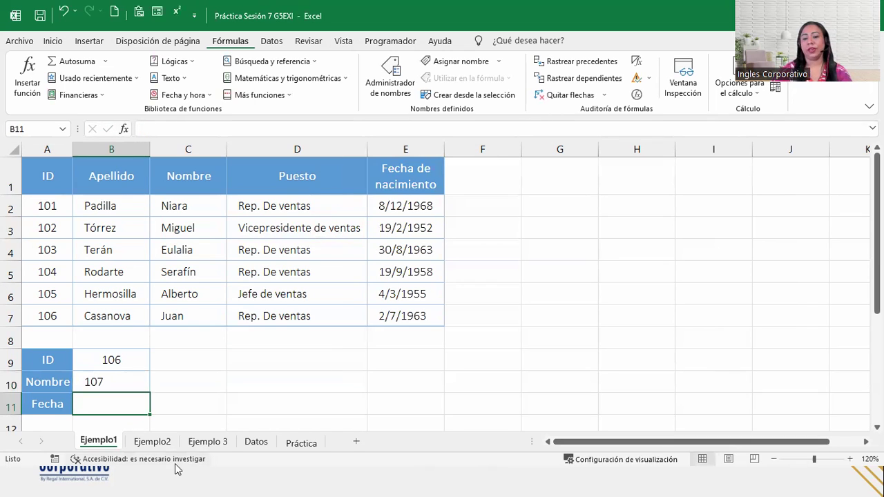
key(ctrl+z)
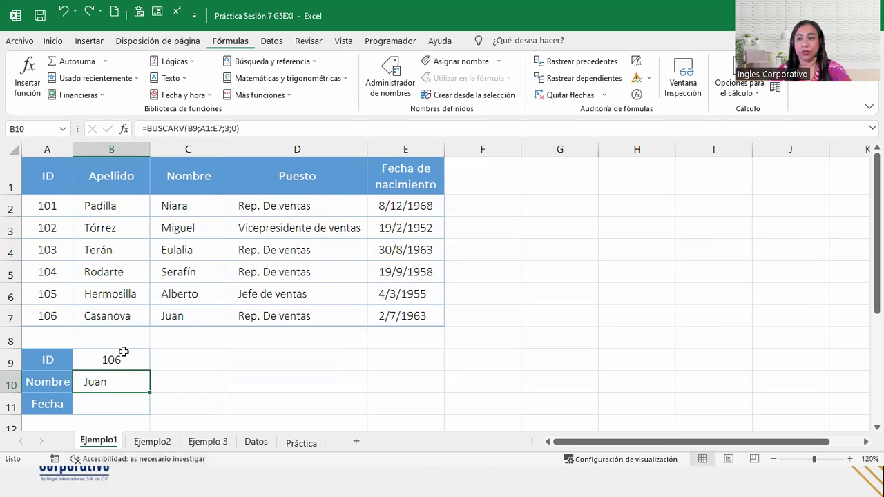
Step: Set B9 to ID 107 so the name lookup returns #N/D
click(124, 353)
text(107)
key(Return)
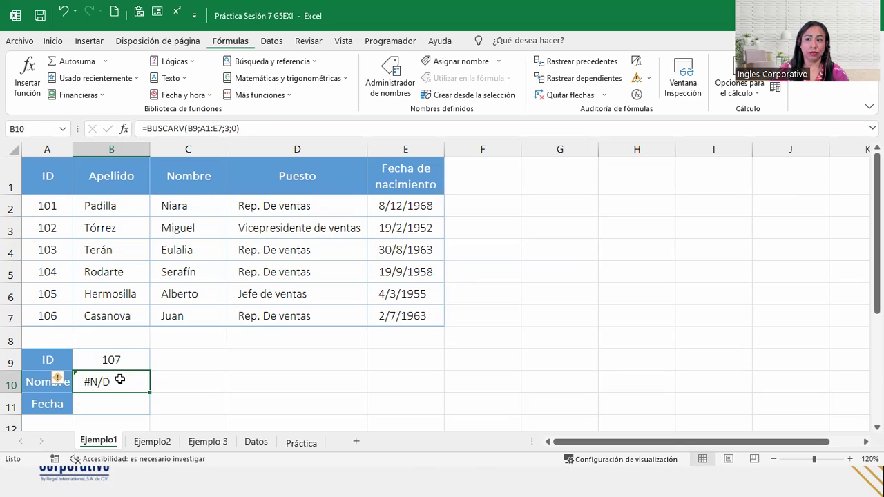
Step: Undo B9 back to ID 106 and reopen the BUSCARV arguments dialog for B10
mouse_move(47, 173)
mouse_down()
mouse_move(449, 308)
mouse_move(425, 306)
mouse_up()
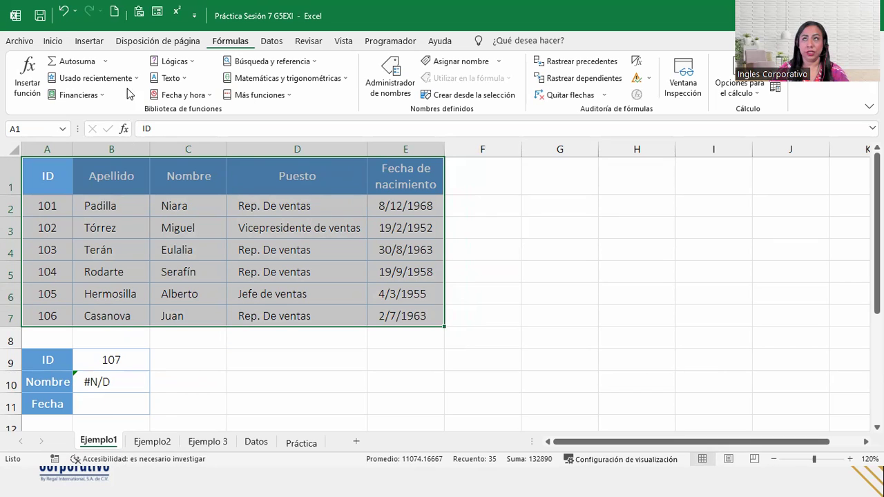
click(65, 12)
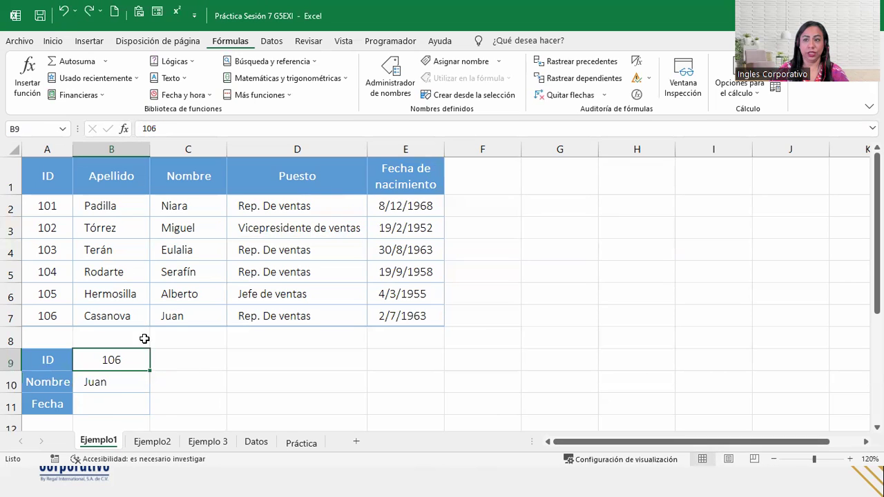
click(121, 385)
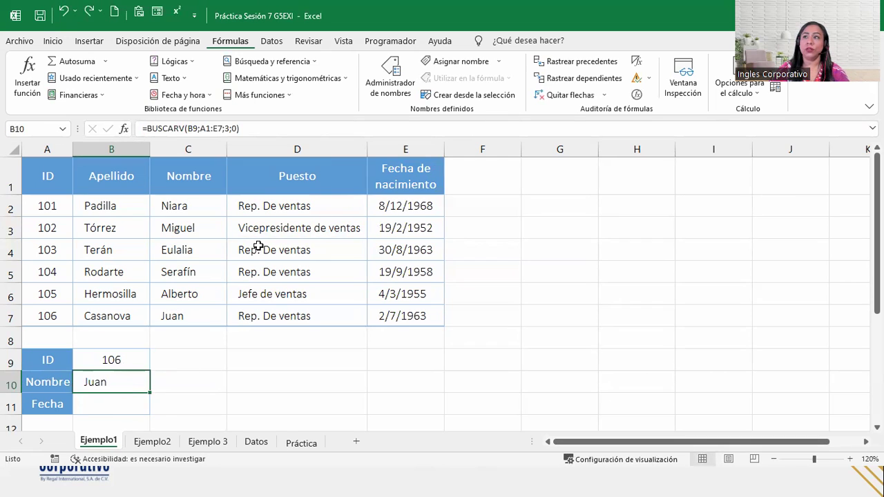
click(124, 128)
click(514, 257)
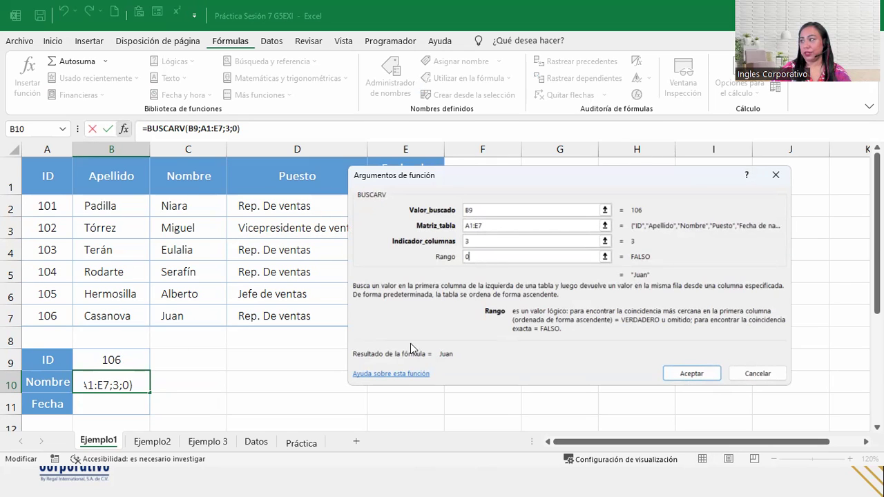
Step: Cancel the BUSCARV arguments dialog unchanged and select the date cell B11
click(743, 373)
click(743, 373)
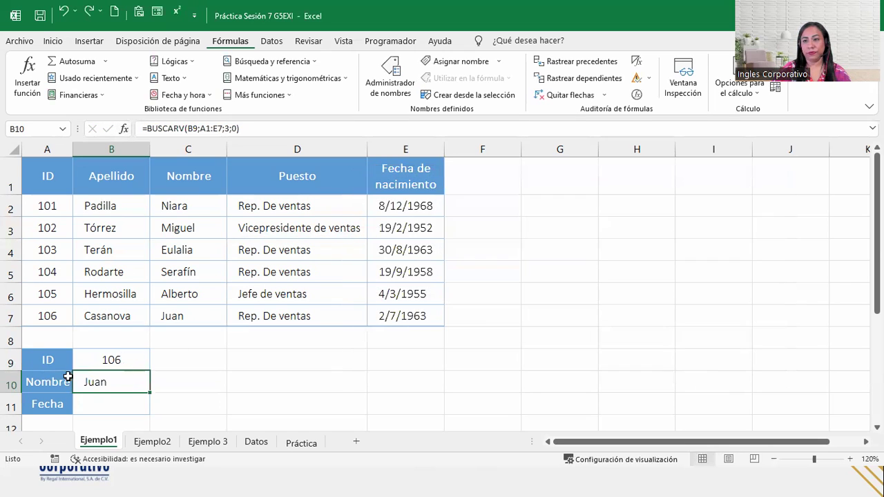
click(98, 400)
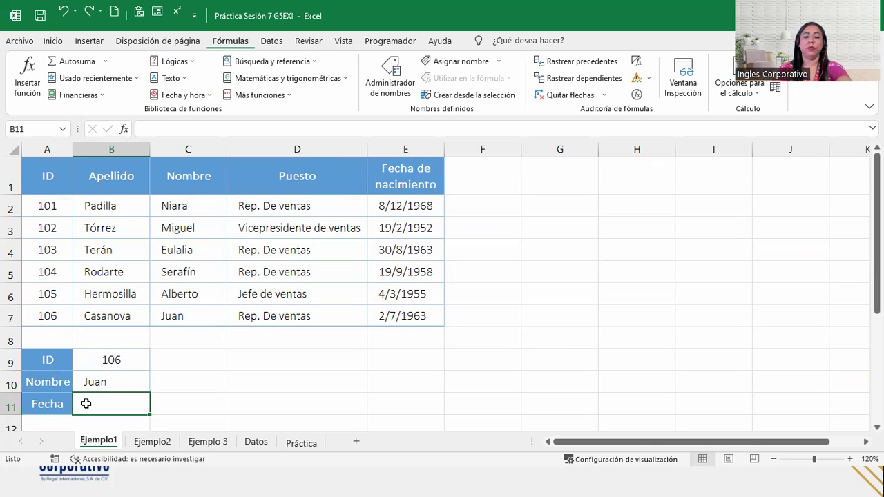
Step: Start =BUSCARV in B11 with lookup value B9 and table range A1:E7
text(=)
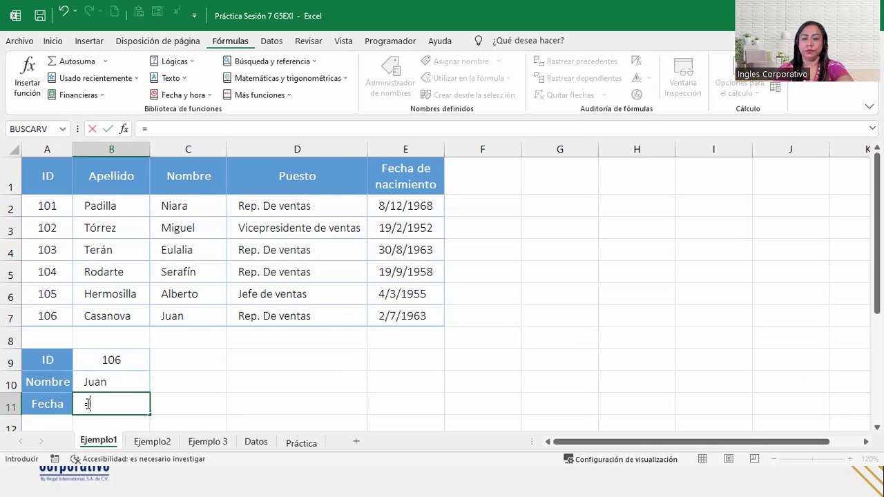
text(Buscar)
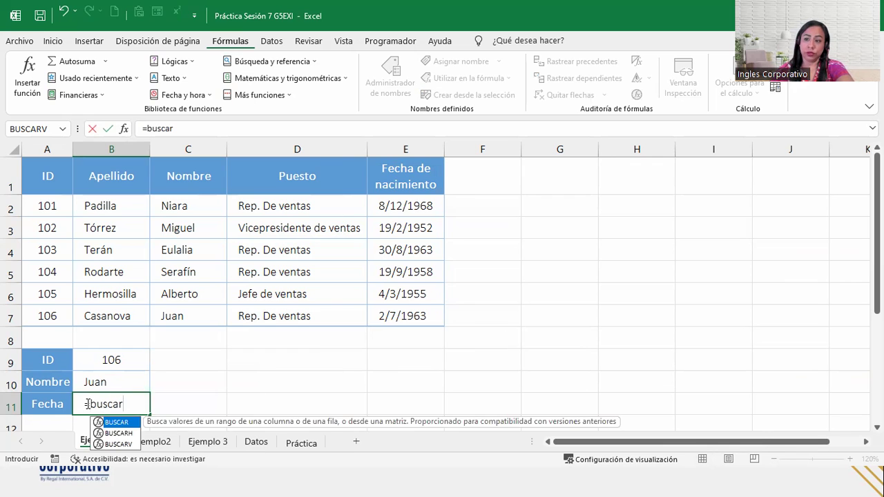
key(Down)
key(Down)
key(Tab)
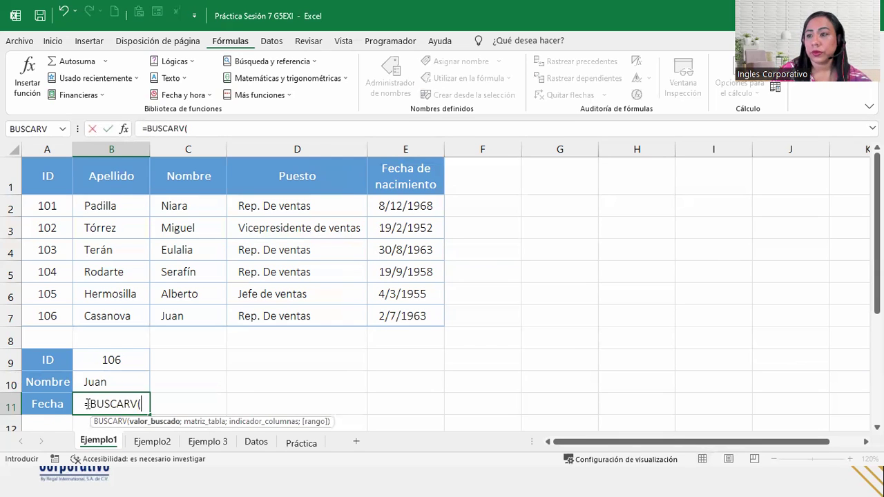
scroll(58, 376, down, 1)
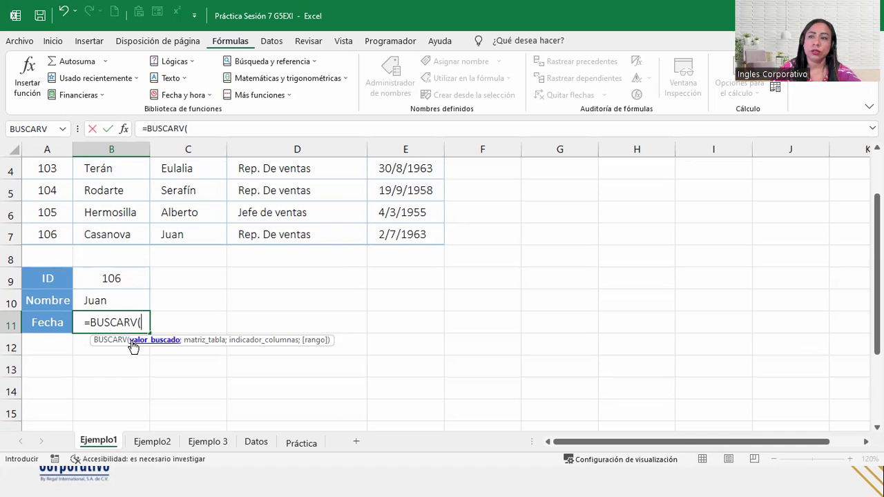
click(113, 286)
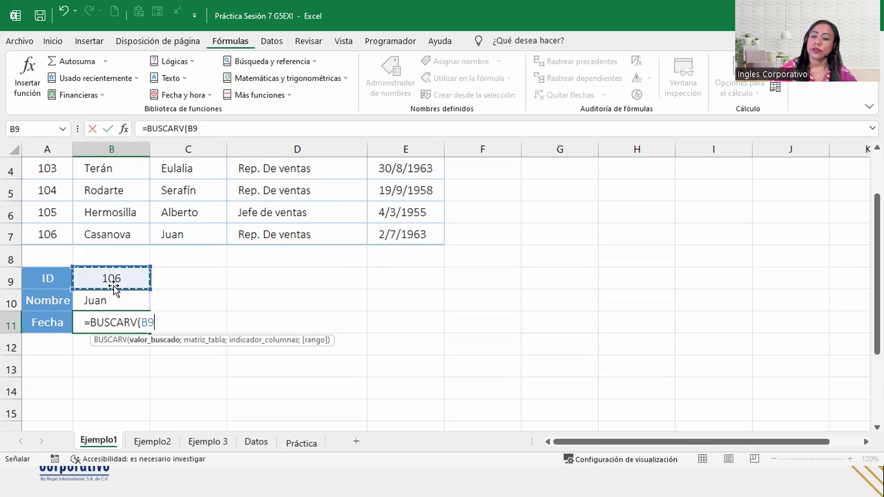
text(;)
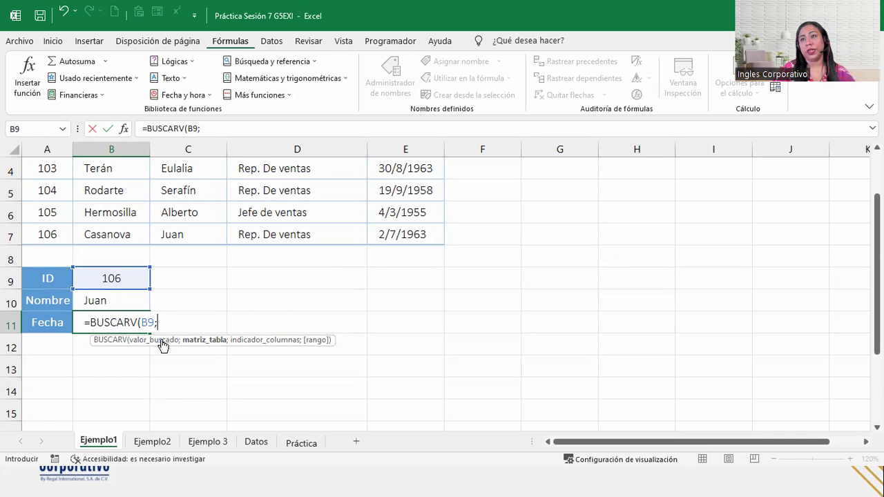
scroll(131, 318, up, 1)
mouse_move(61, 183)
mouse_down()
mouse_move(153, 179)
mouse_move(401, 313)
mouse_up()
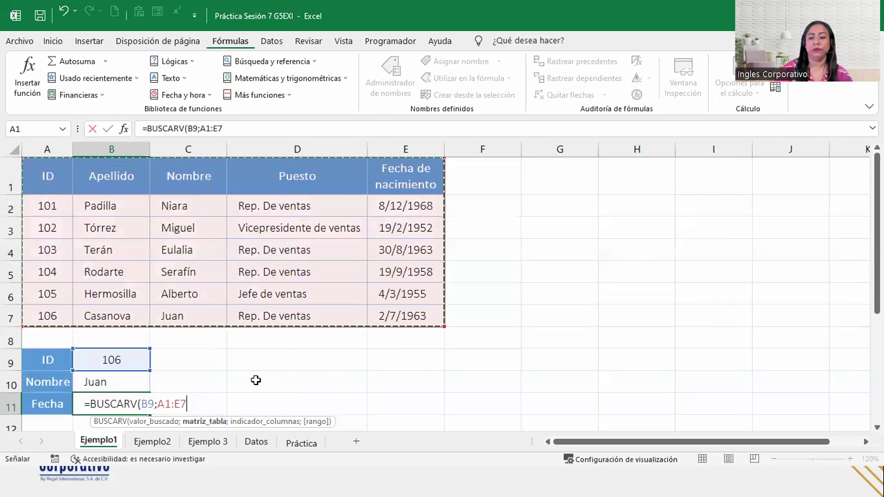
text(;)
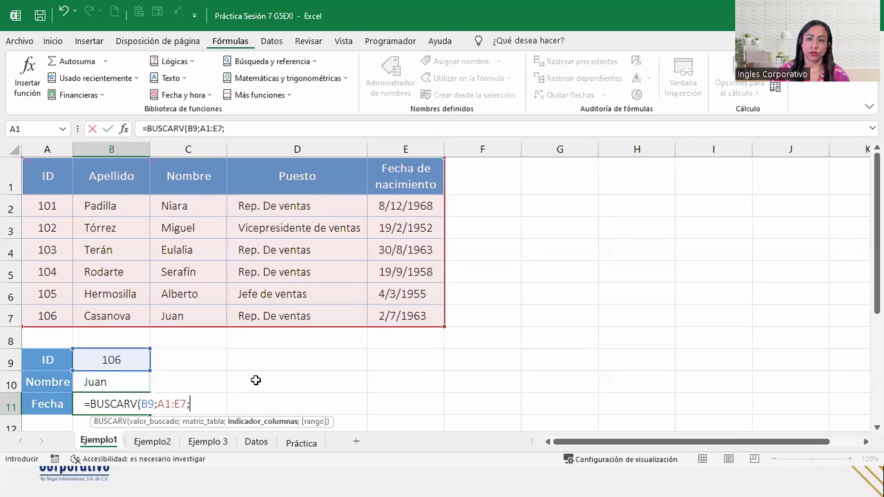
Step: Finish with column index 5 and exact match 0, returning birth date 2/7/1963
text(5)
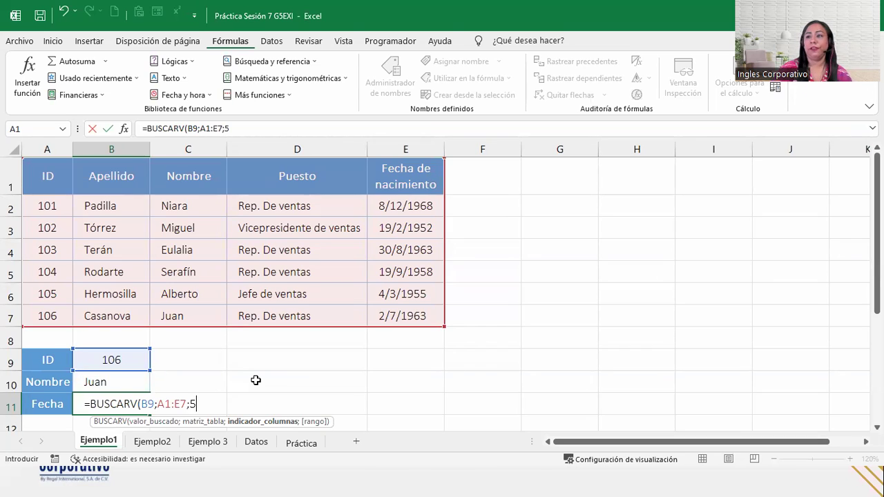
text())
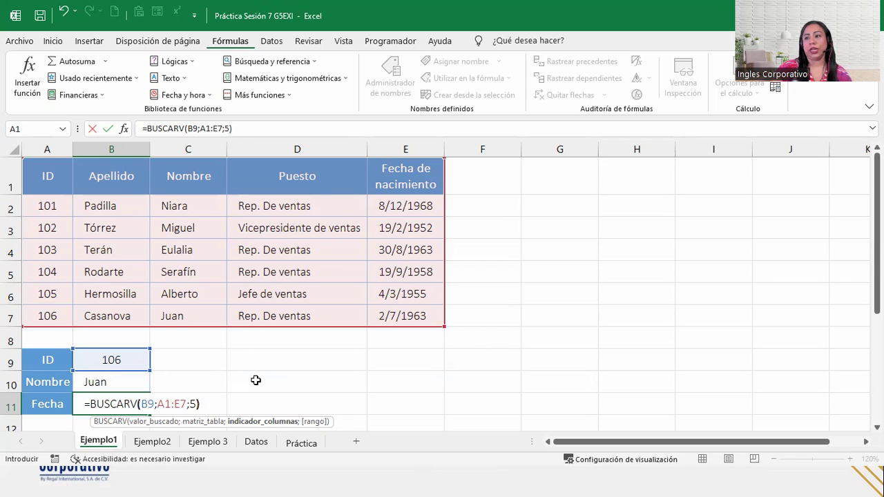
key(BackSpace)
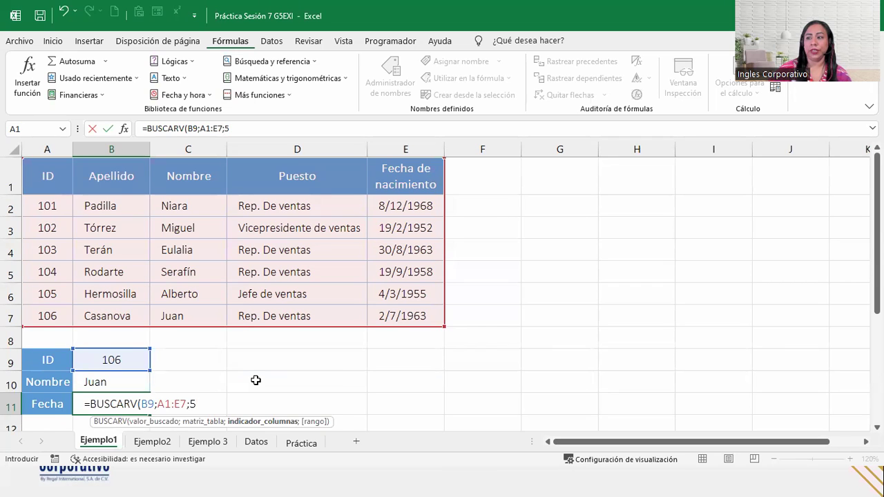
text(;)
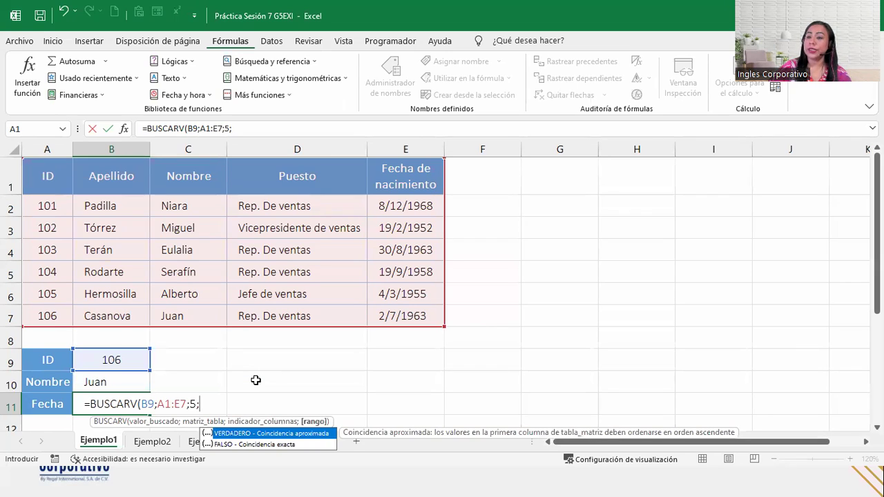
text(0)
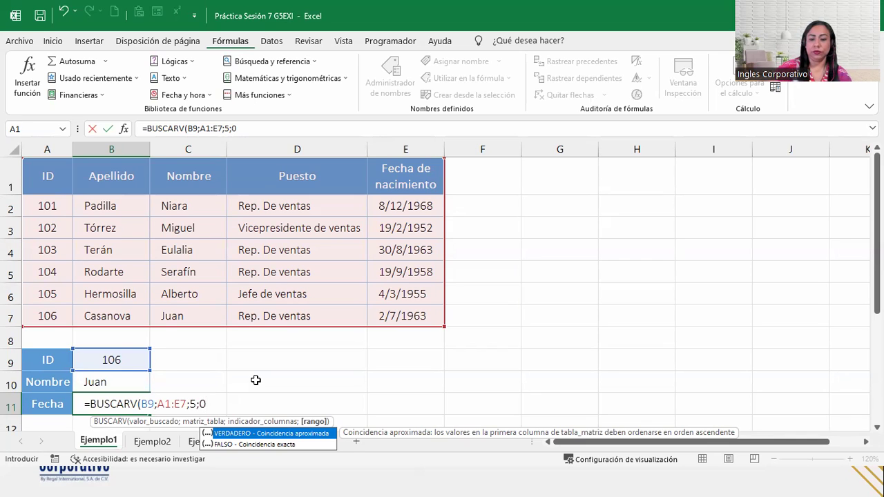
text())
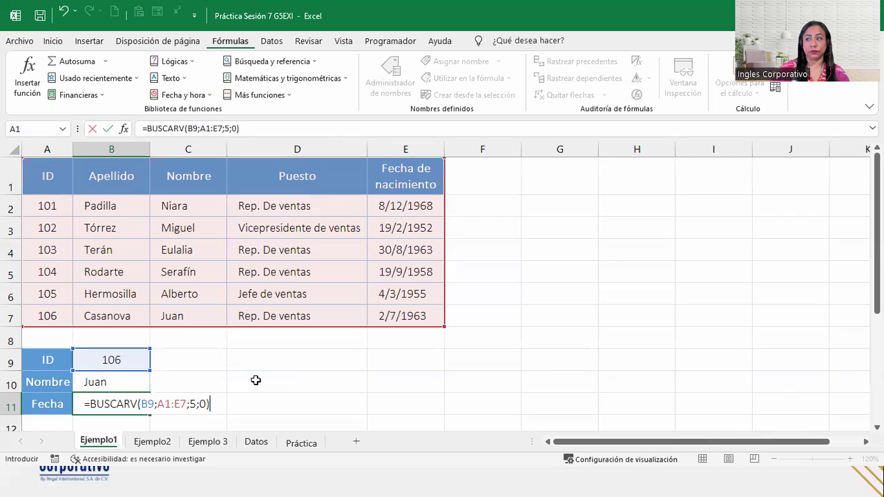
key(Return)
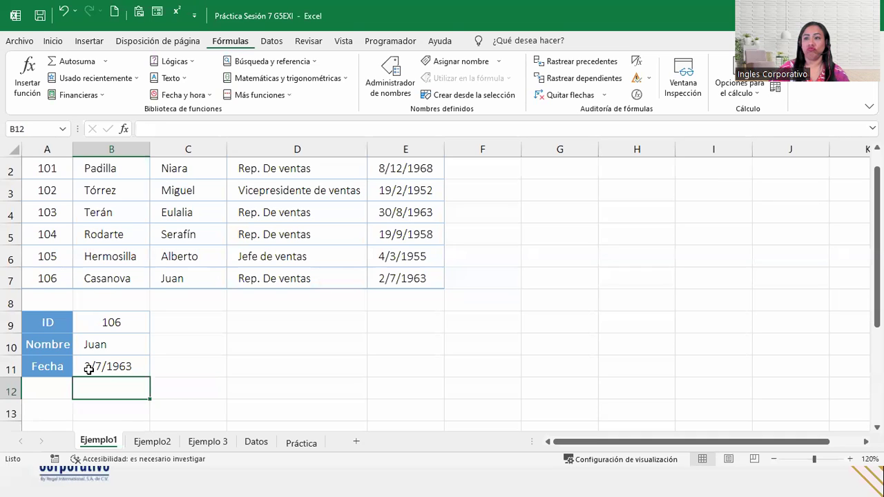
Step: Change the ID in B9 to 102, then to 104, updating the name and birth-date lookups
click(113, 317)
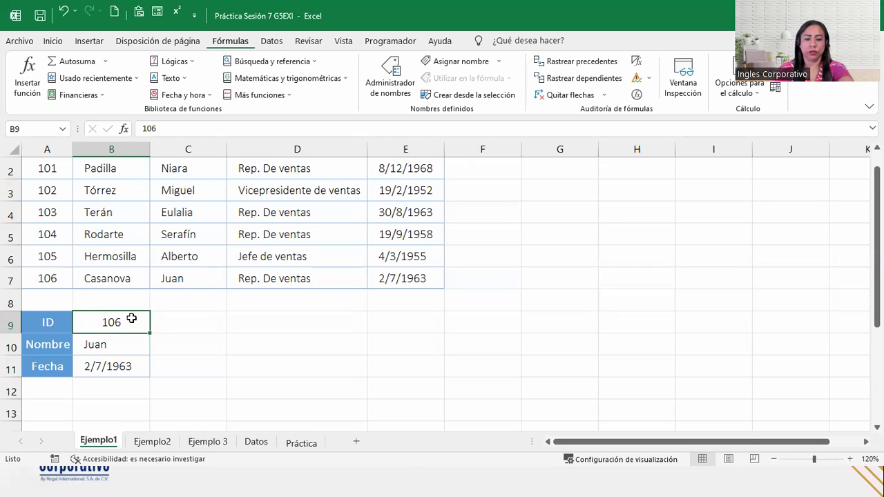
text(102)
key(Return)
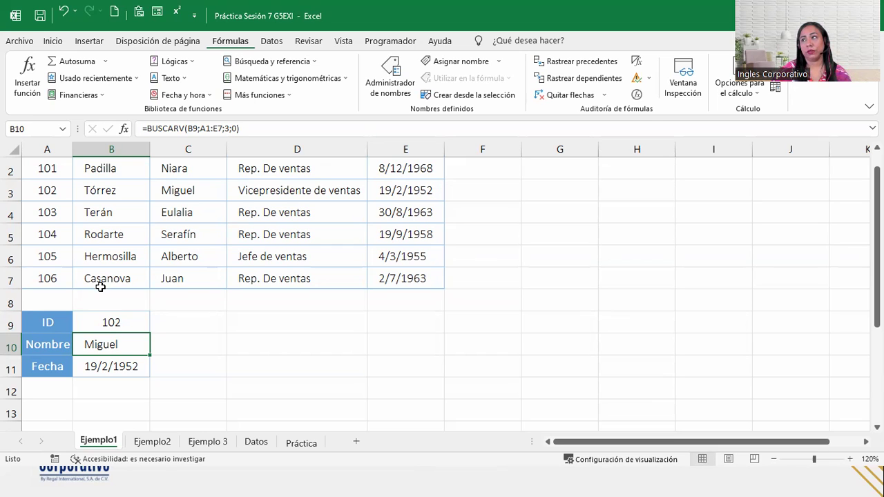
click(132, 318)
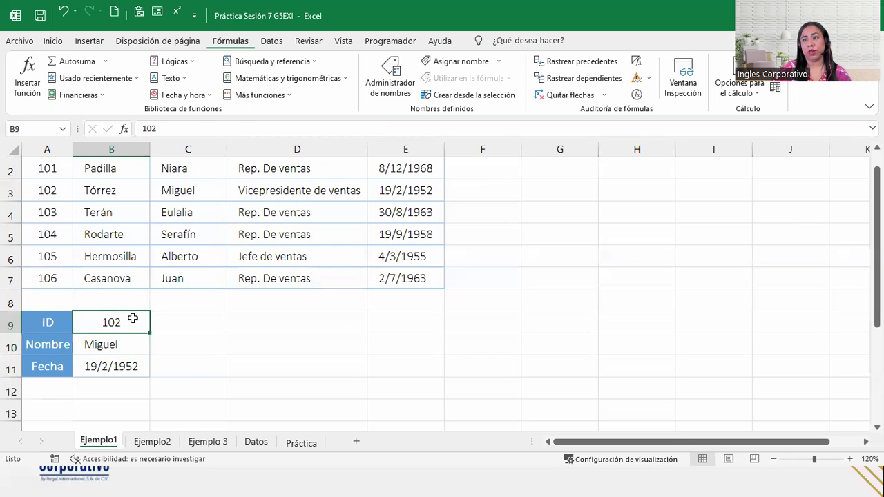
text(104)
key(Return)
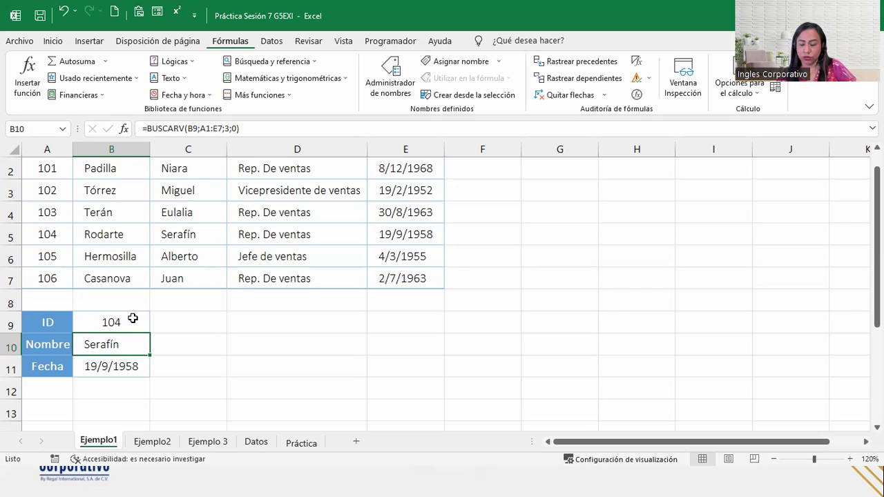
Step: Review the Nombre lookup formula in B10 and confirm it unchanged
click(131, 320)
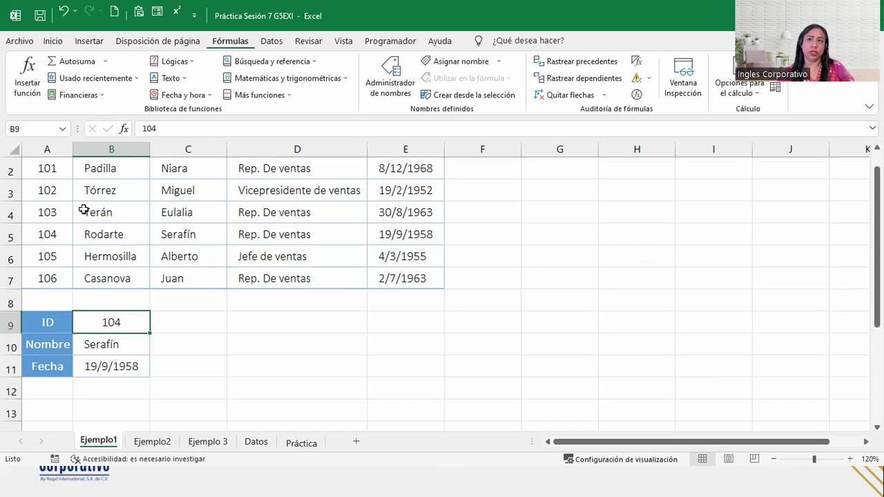
scroll(83, 210, up, 1)
drag(47, 178, 54, 316)
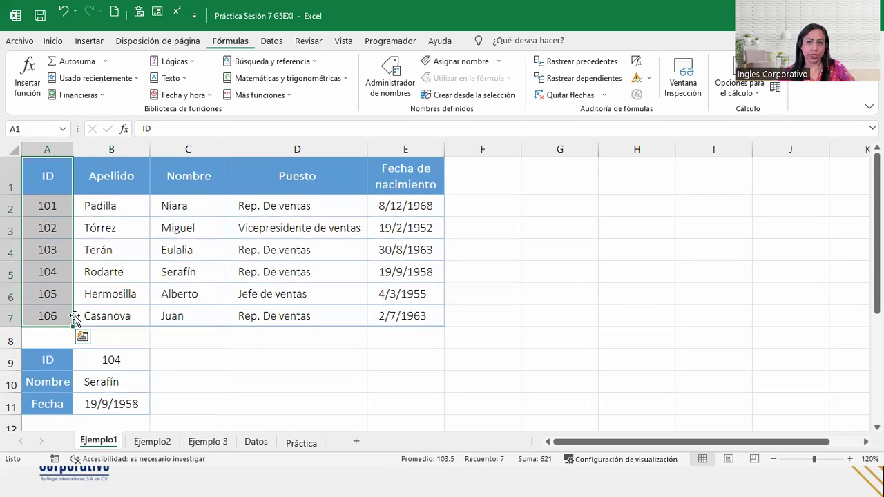
double_click(123, 384)
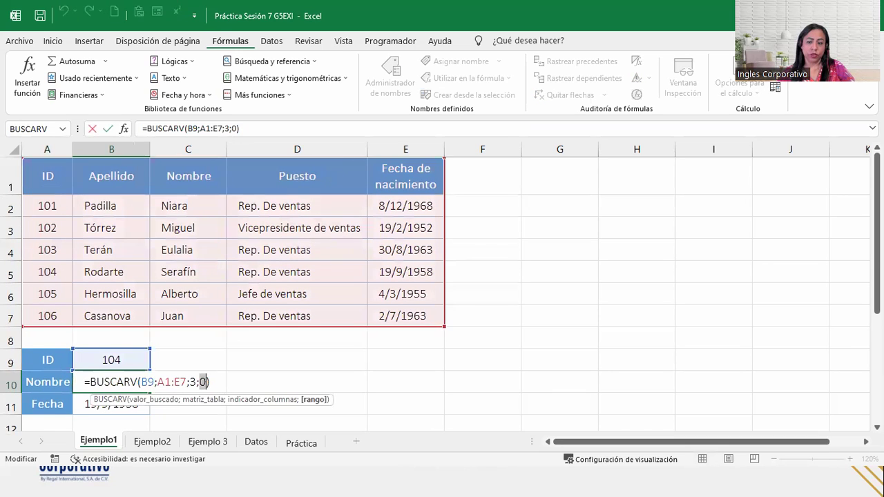
key(Return)
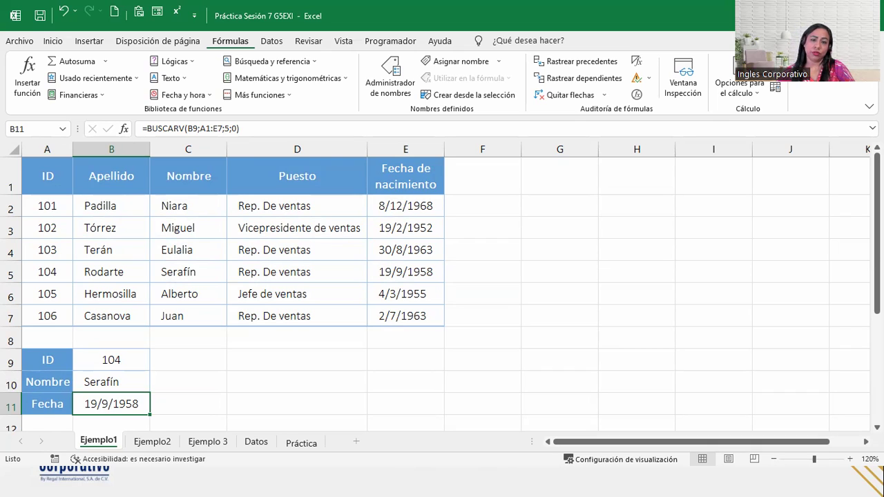
click(151, 441)
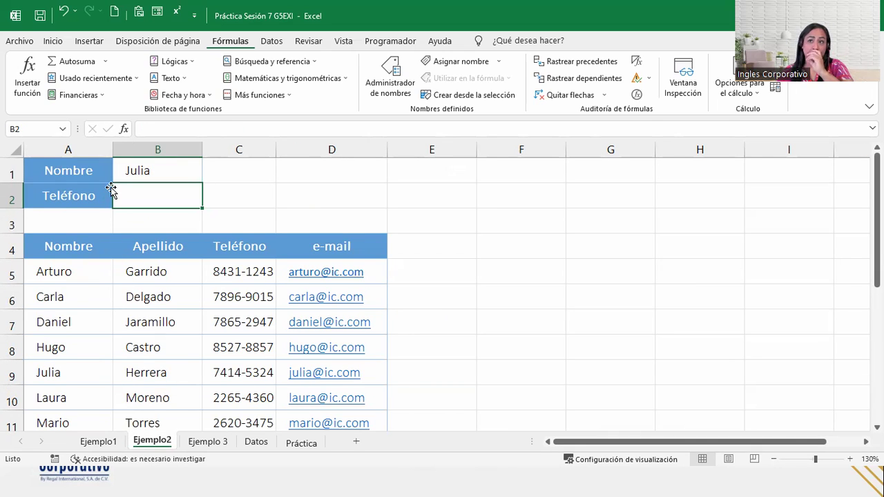
scroll(135, 222, down, 1)
scroll(135, 221, down, 2)
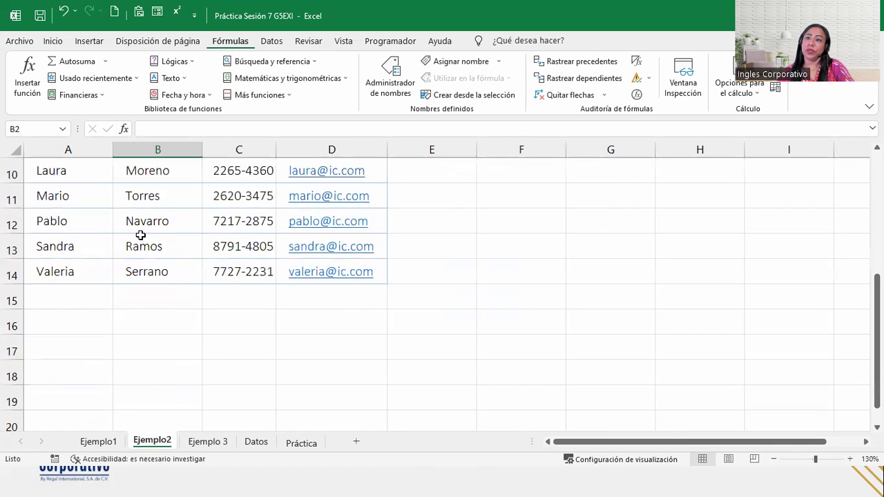
scroll(145, 233, up, 3)
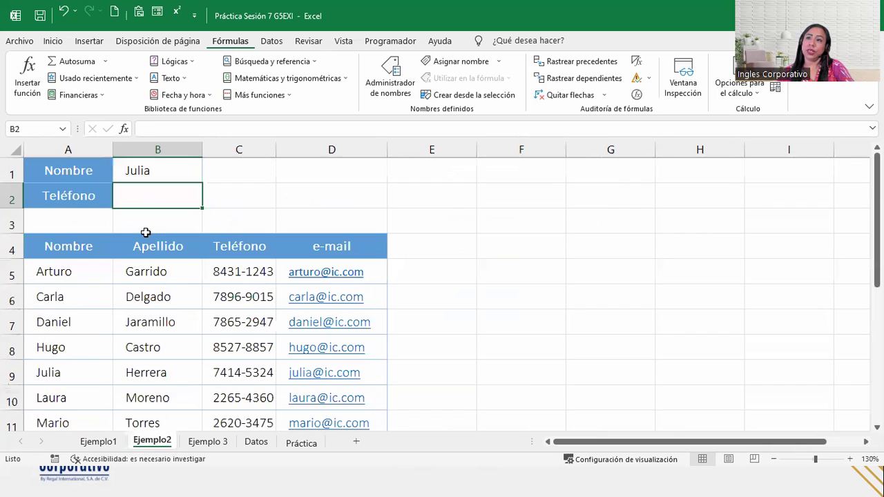
click(76, 246)
scroll(292, 243, down, 1)
scroll(292, 243, down, 1)
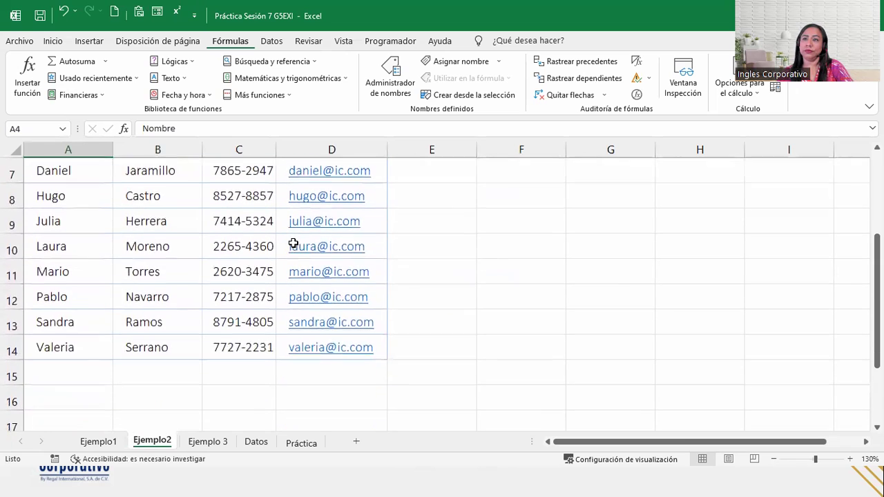
scroll(165, 253, up, 1)
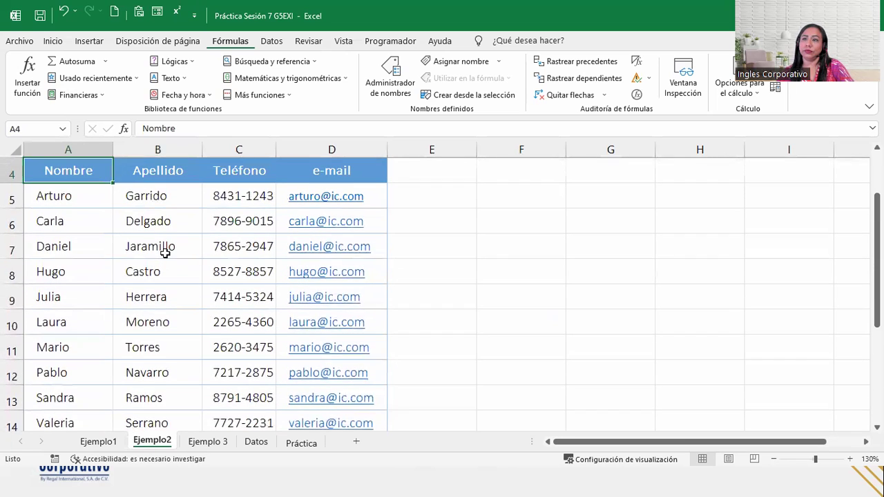
click(58, 194)
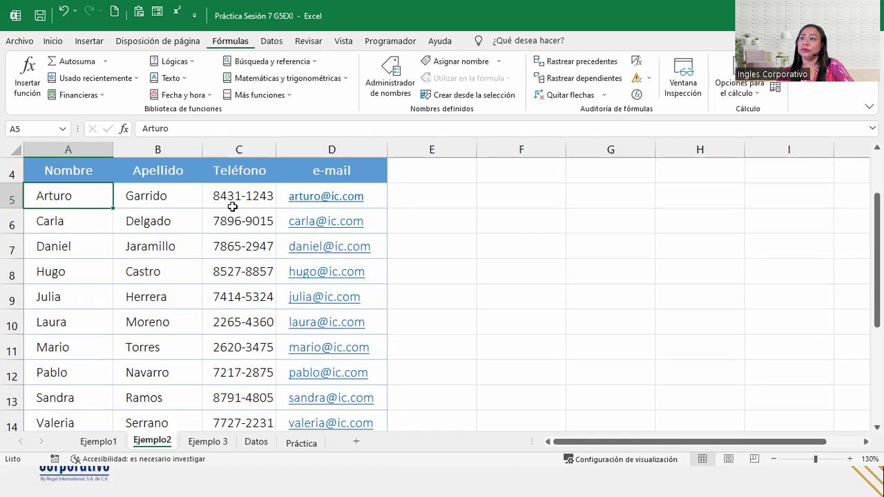
scroll(207, 214, up, 1)
click(156, 171)
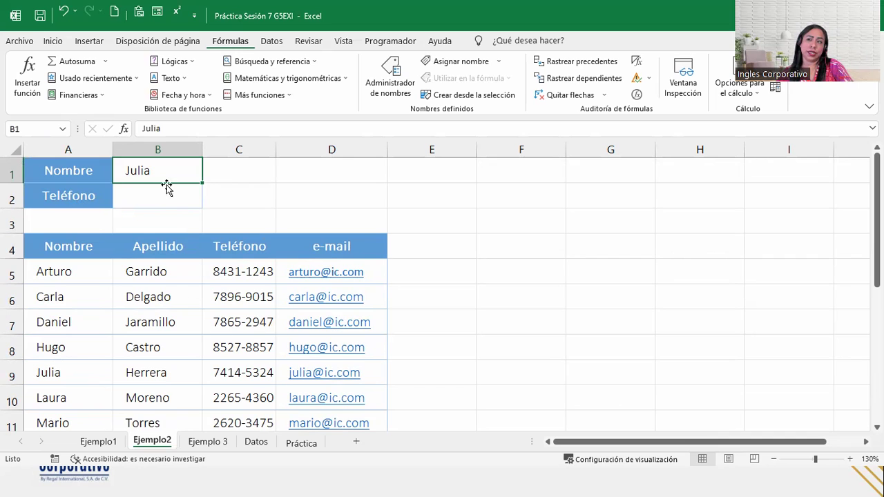
click(158, 199)
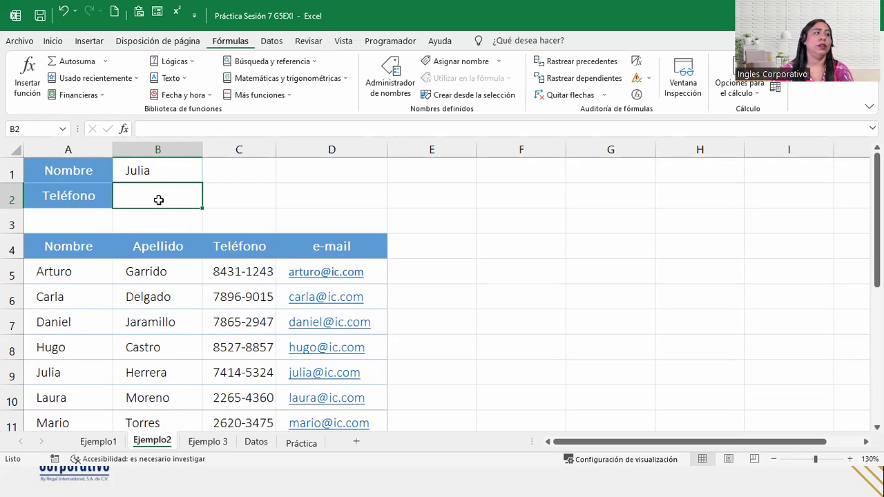
scroll(84, 291, down, 2)
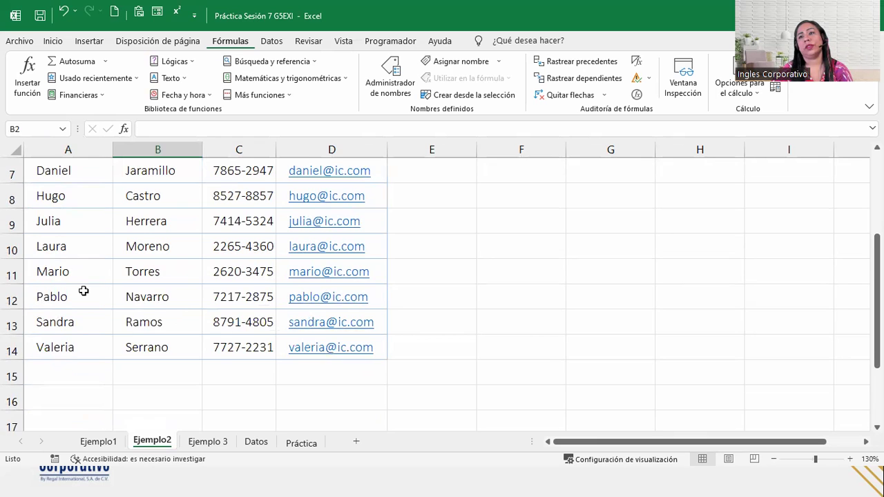
scroll(83, 289, up, 2)
scroll(65, 256, down, 1)
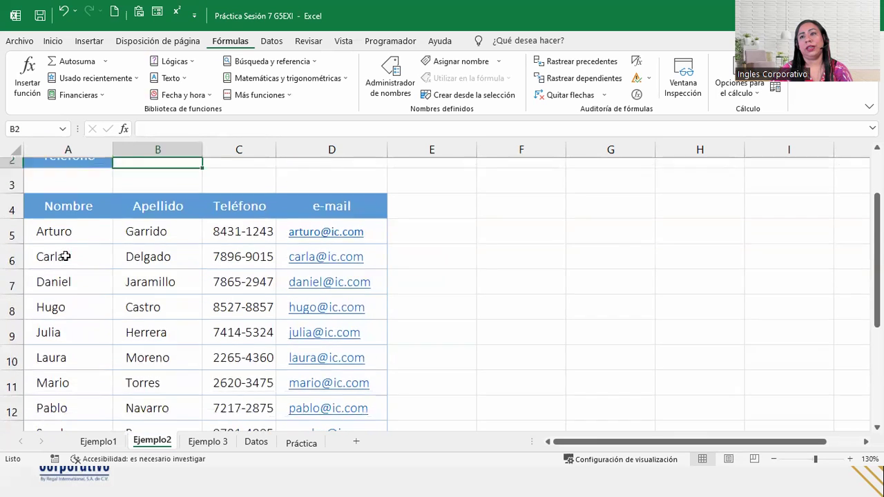
scroll(65, 252, down, 1)
scroll(67, 392, up, 1)
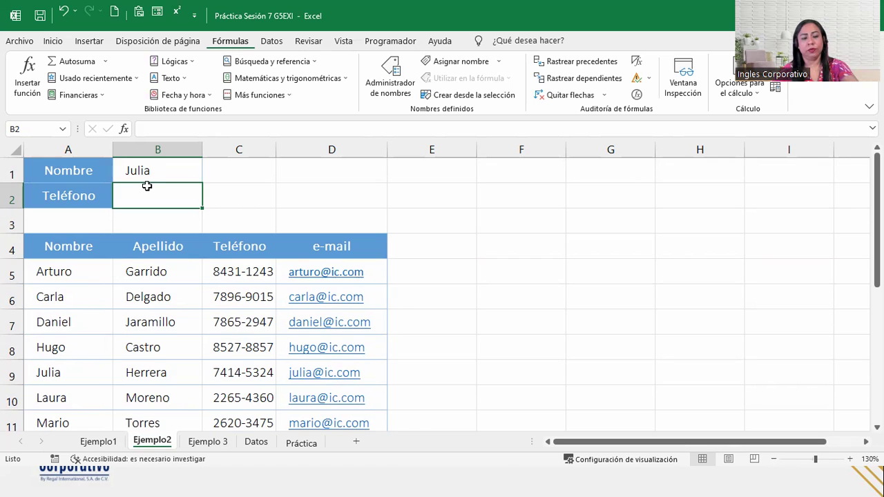
Step: Start =BUSCARV in B2 with lookup value B1 and table range A4:D14
text(=)
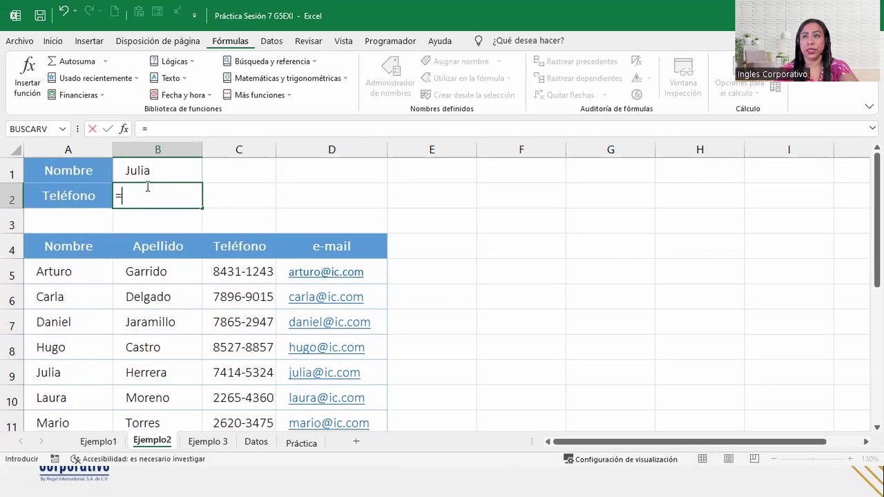
text(buscar)
key(Down)
key(Tab)
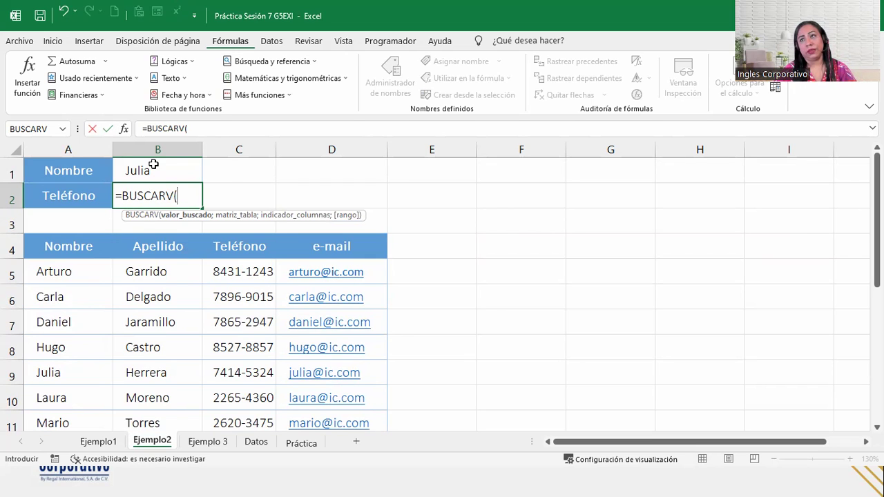
click(153, 164)
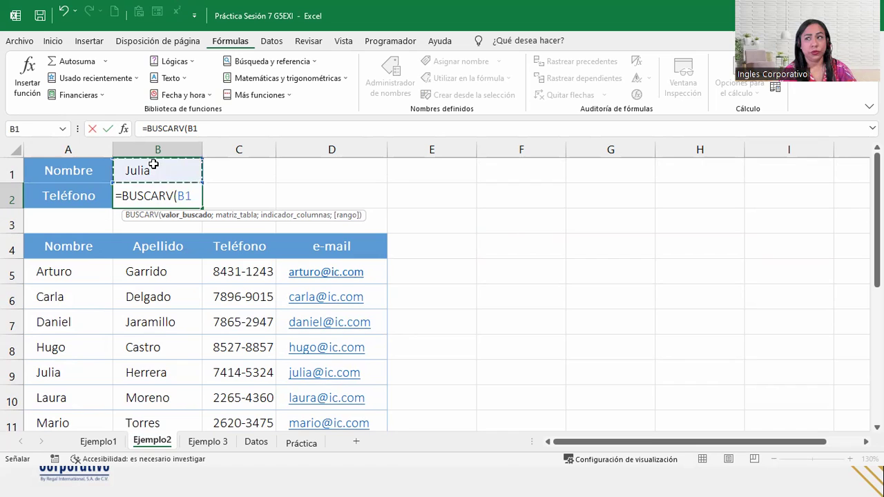
text(;)
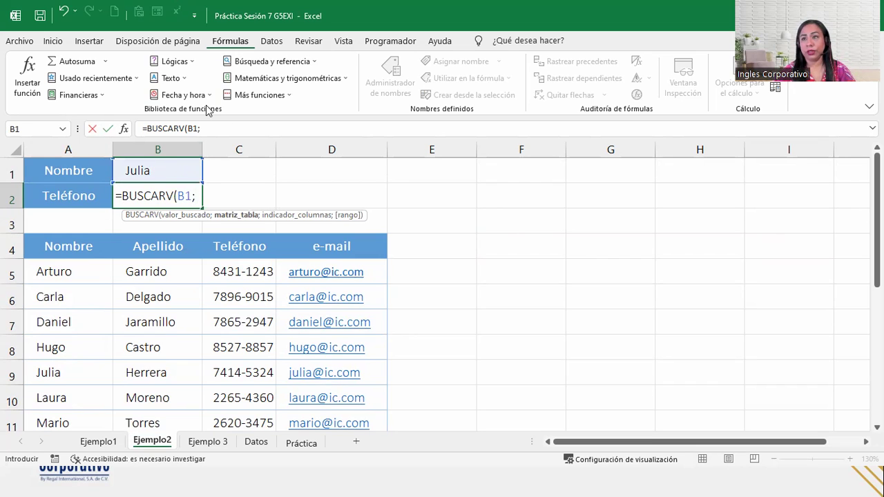
click(55, 246)
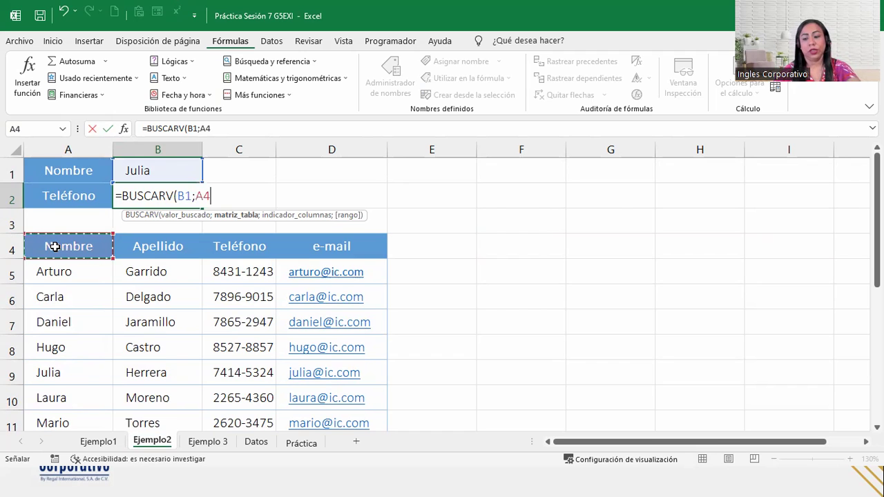
key(ctrl+shift+Down)
key(ctrl+shift+Right)
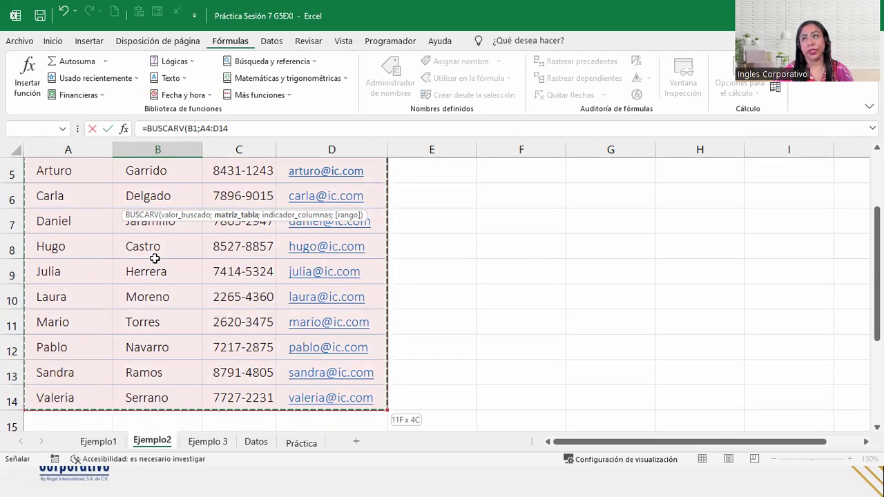
scroll(155, 258, up, 1)
scroll(155, 259, up, 1)
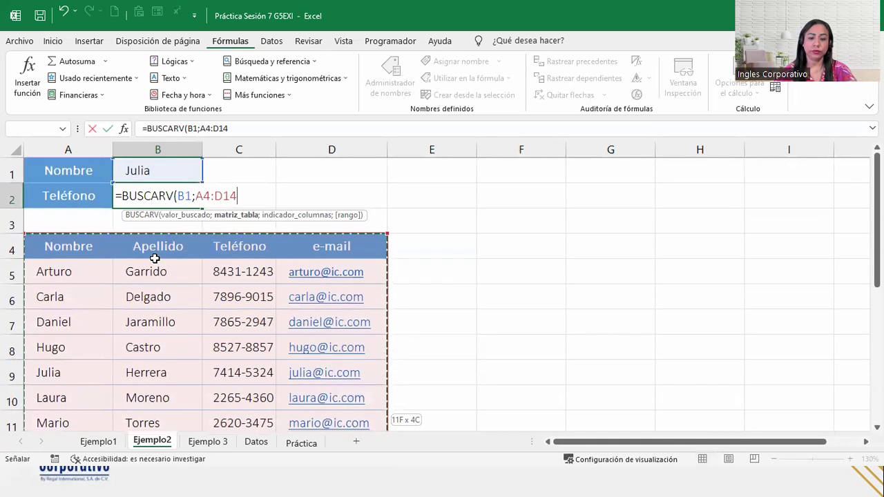
Step: Complete it with column 3 and exact match 0: =BUSCARV(B1;A4:D14;3;0)
text(;)
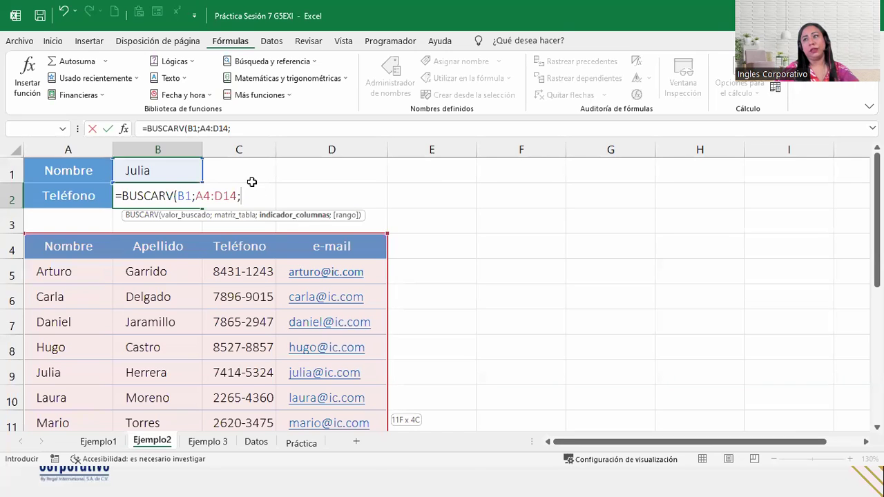
text(3)
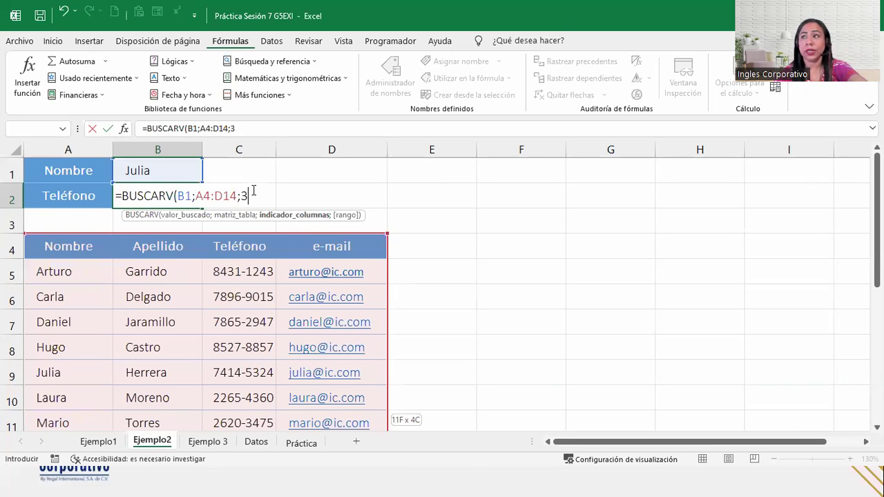
text(;)
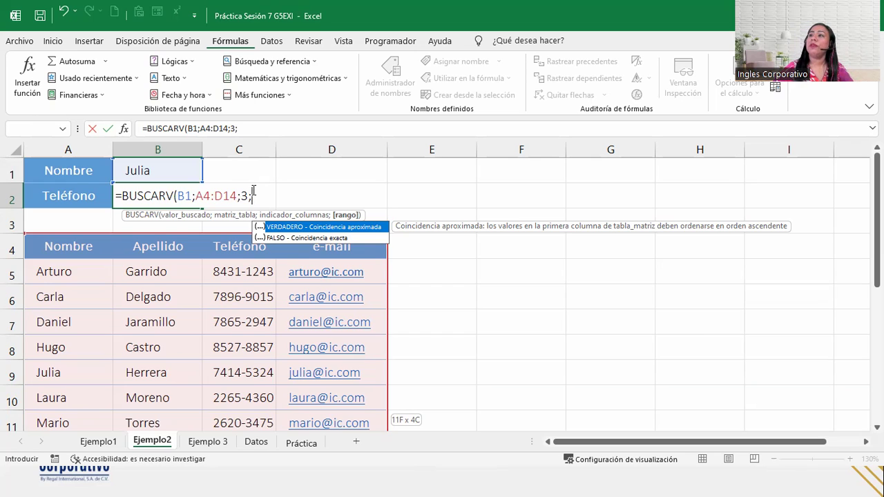
text(0)
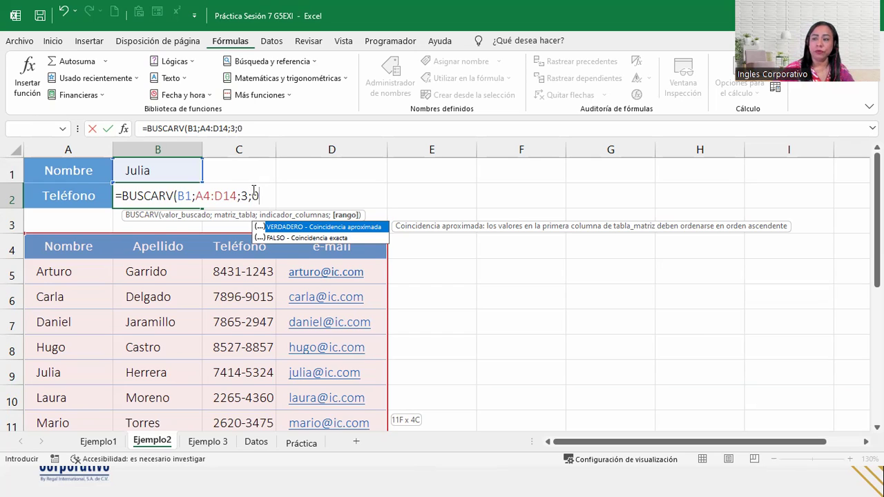
text())
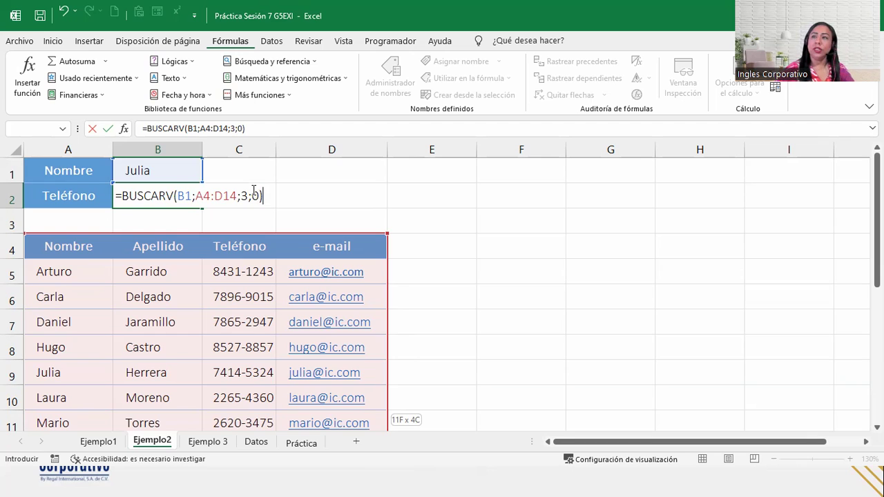
key(Return)
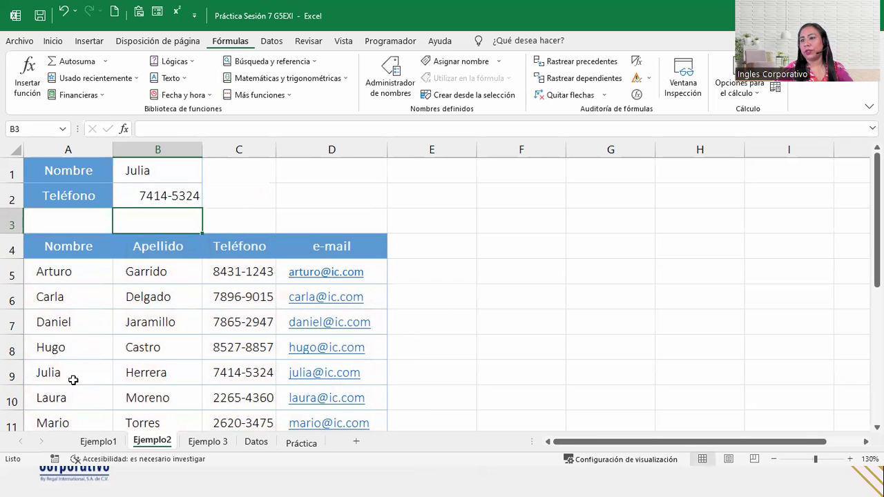
Step: Add a second given name to the Nombre entry in B1 after checking its table row
click(73, 378)
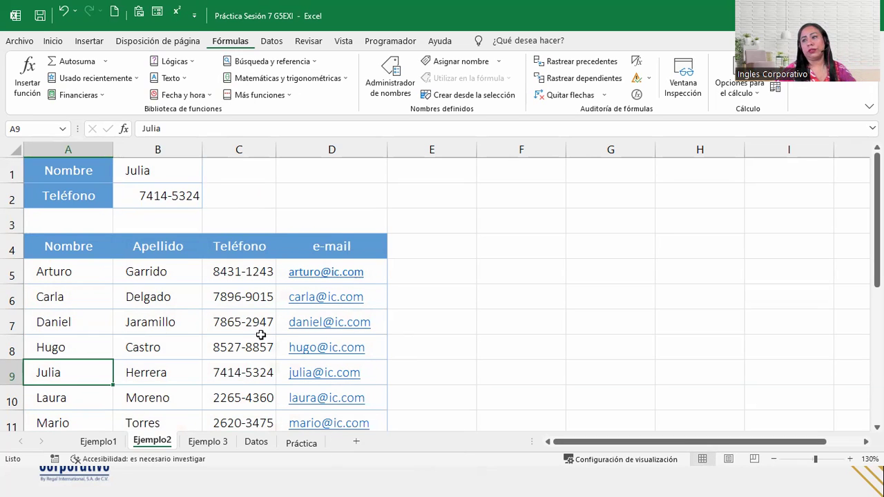
double_click(165, 170)
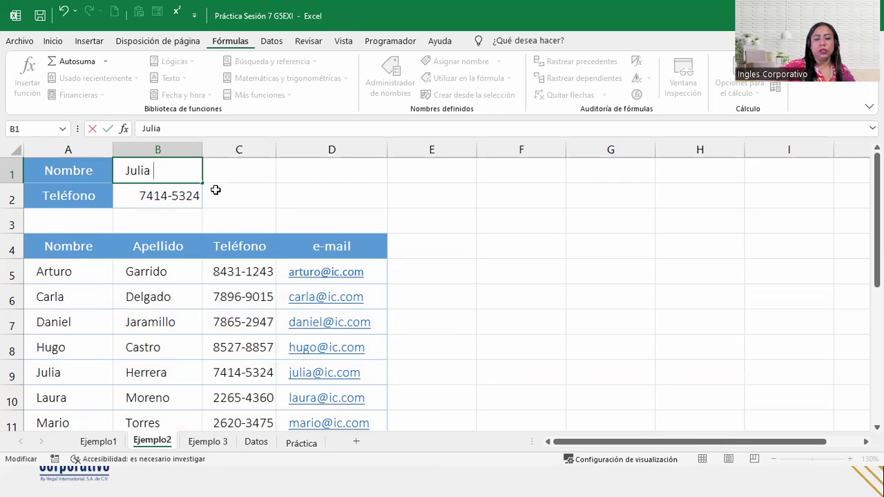
text(L)
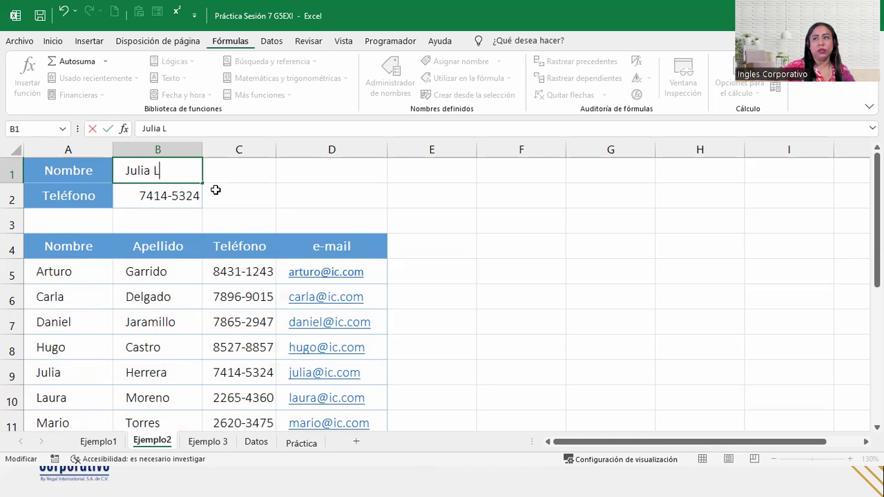
text(uisa)
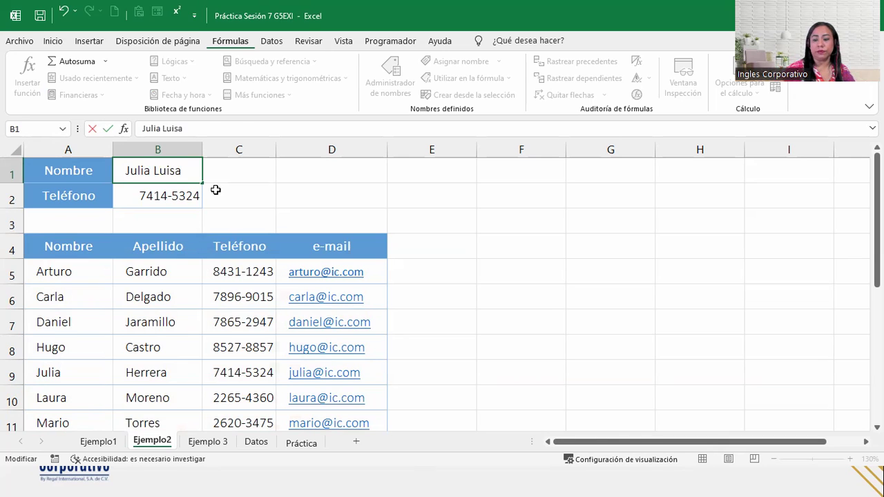
key(Return)
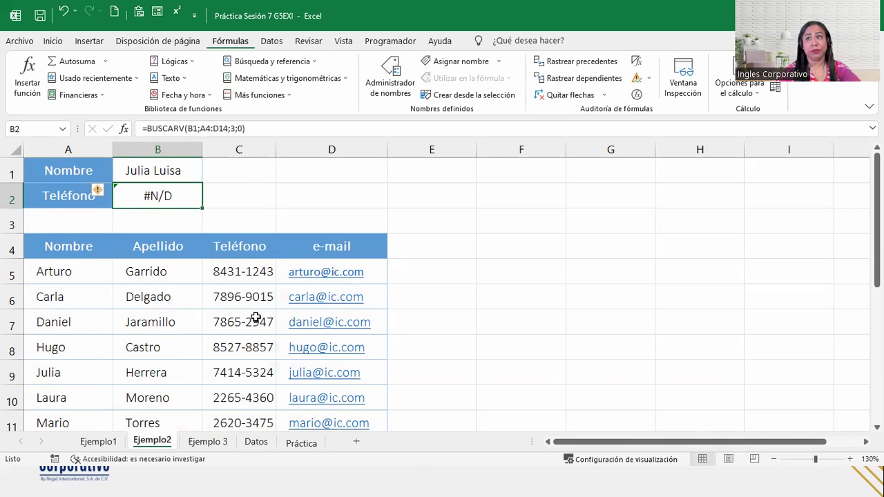
Step: Switch B2's lookup to approximate match by changing its last argument from 0 to 1
double_click(182, 189)
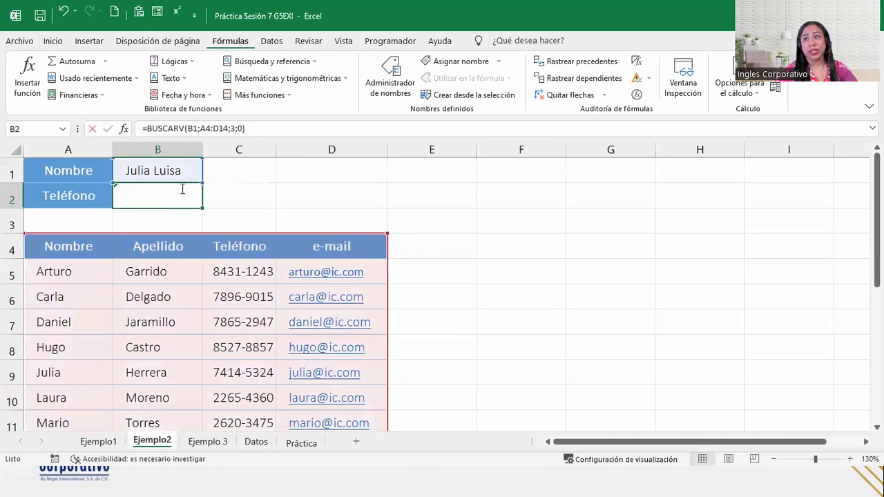
click(258, 196)
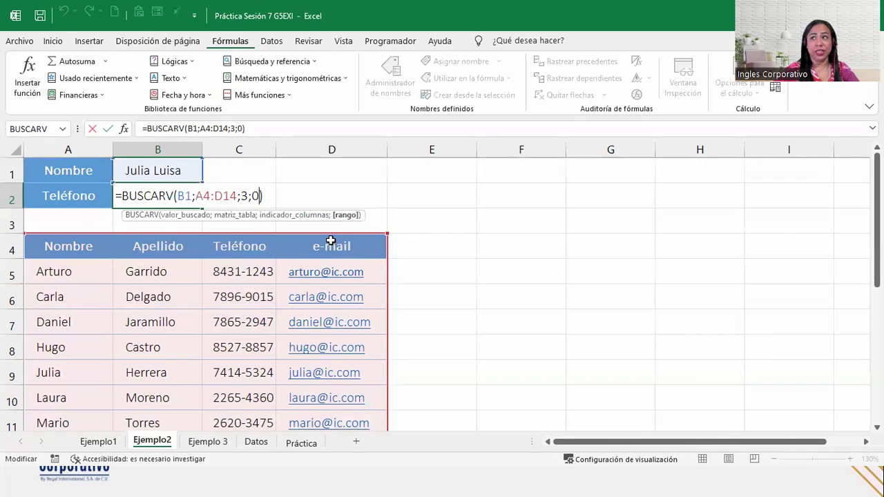
key(BackSpace)
text(1)
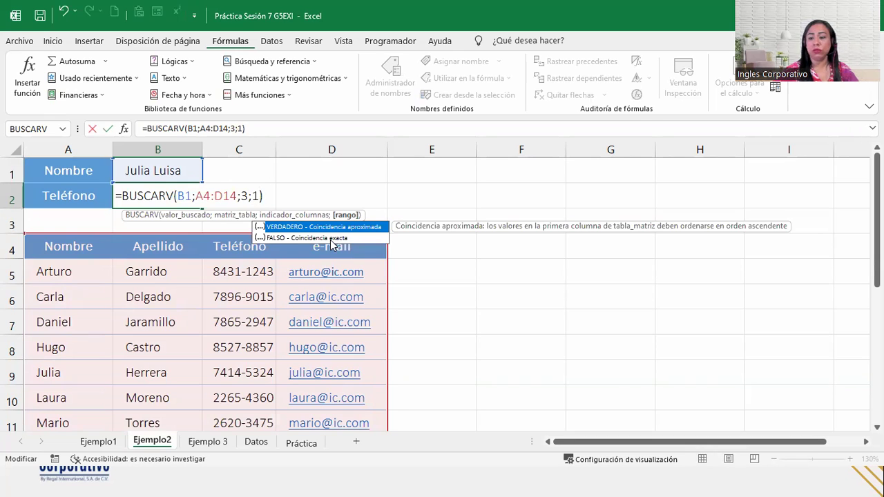
key(Return)
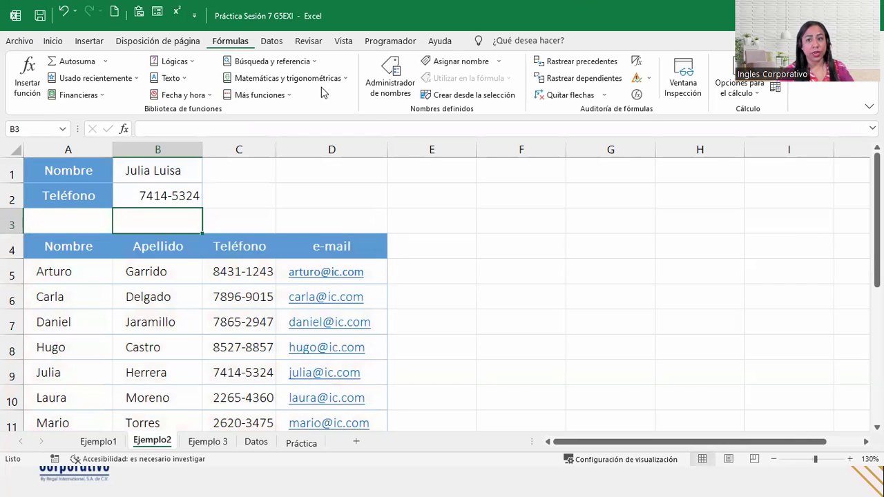
click(171, 192)
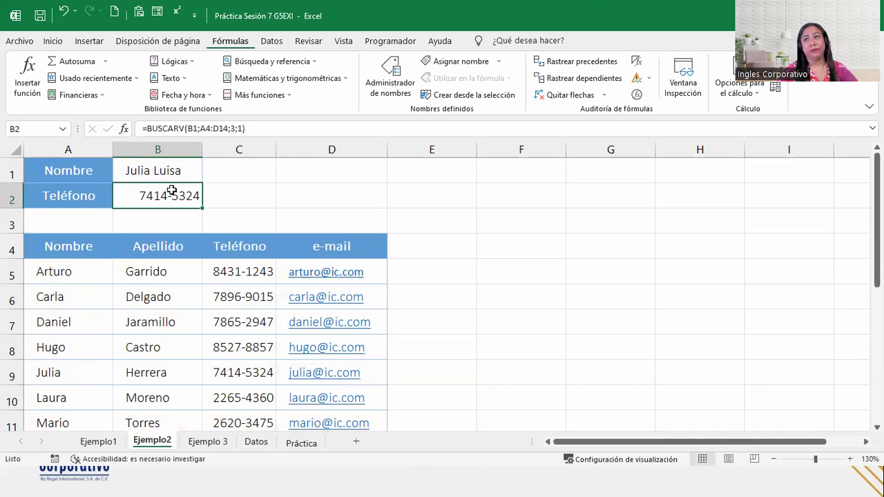
click(148, 170)
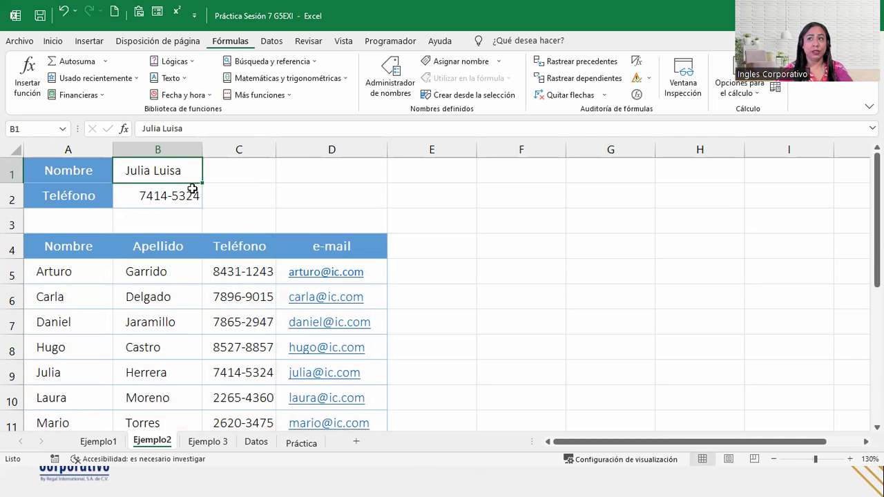
Step: Change the last argument back to 0, making =BUSCARV(B1;A4:D14;3;0) an exact match
double_click(192, 194)
double_click(256, 196)
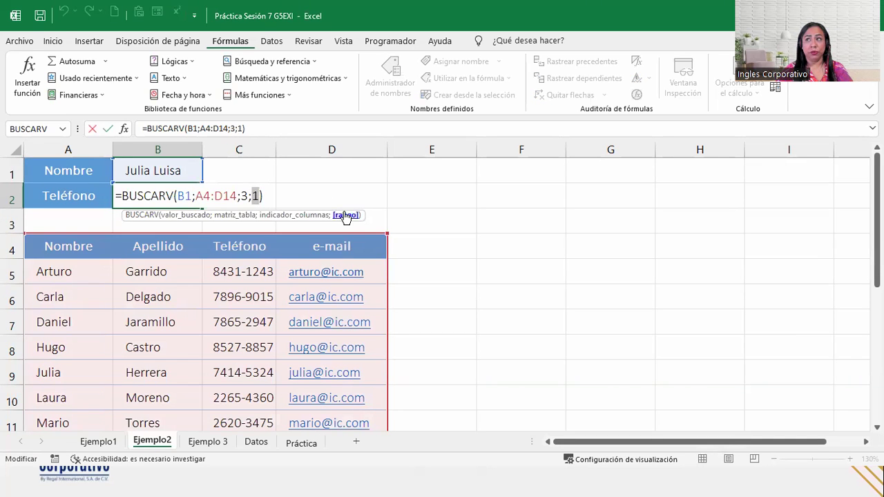
double_click(256, 197)
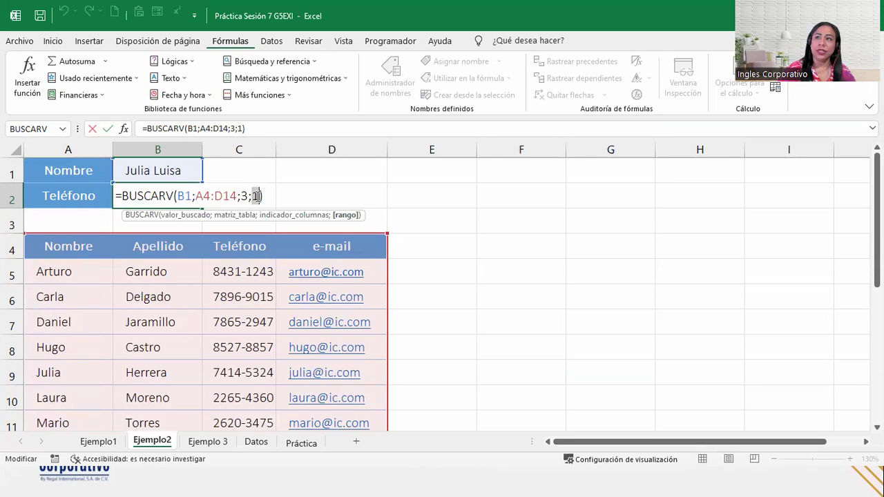
text(0)
key(Return)
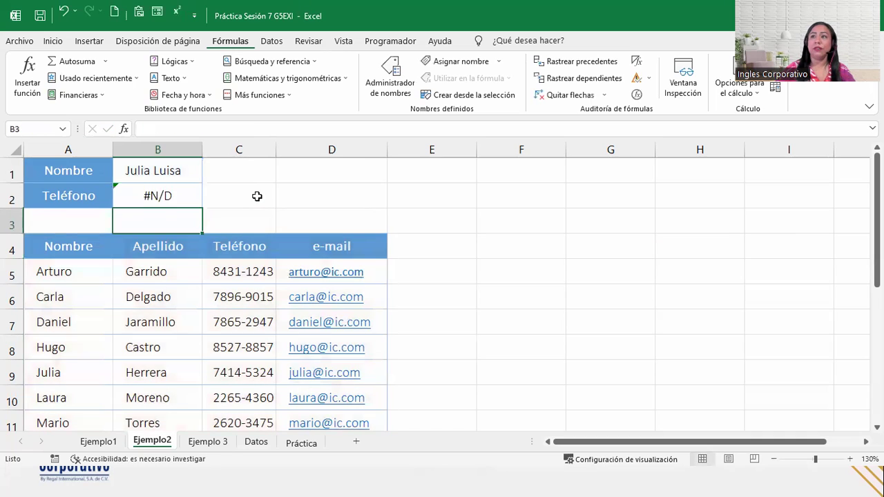
click(133, 170)
text(Mario)
key(Return)
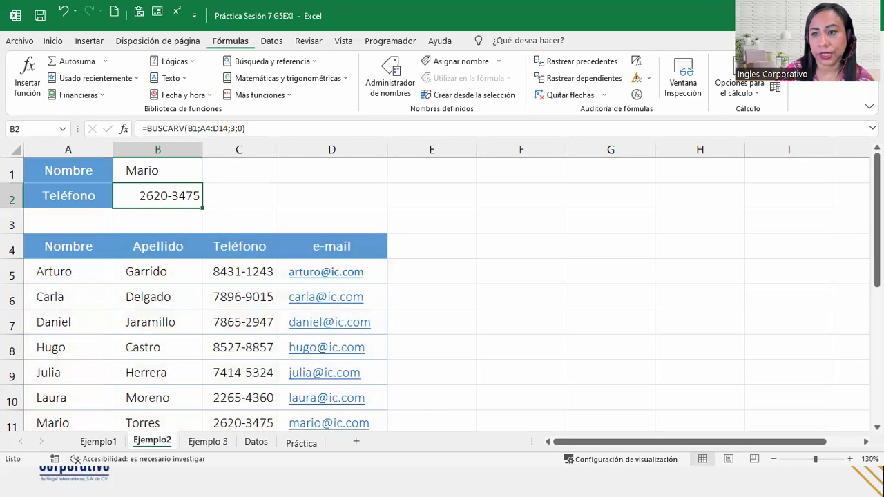
click(198, 444)
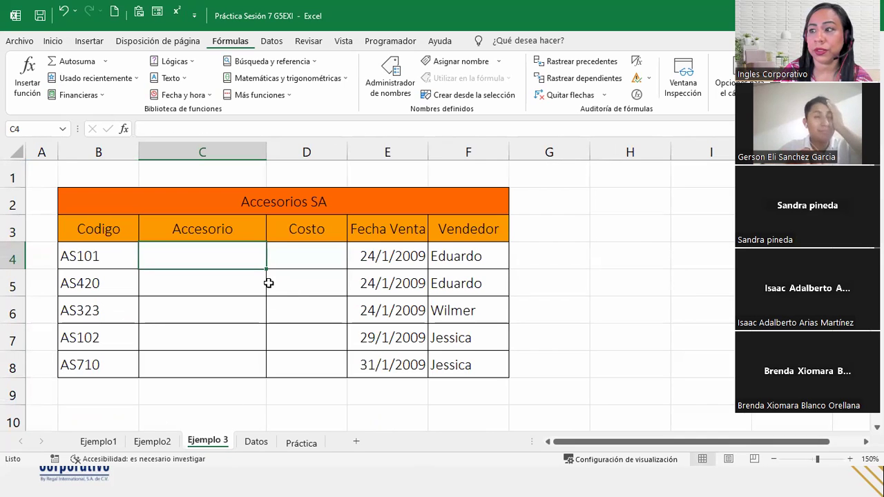
Step: Move between the sheet tabs and land on the Ejemplo 3 sheet
click(99, 443)
click(149, 444)
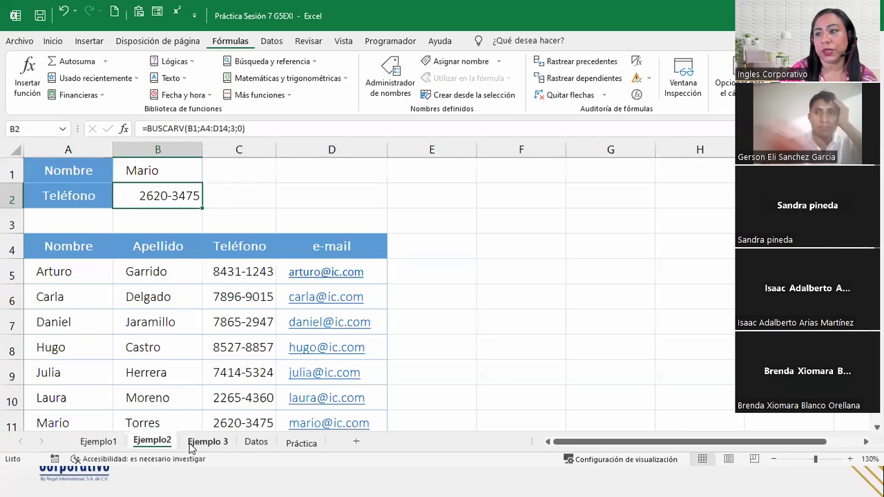
click(193, 442)
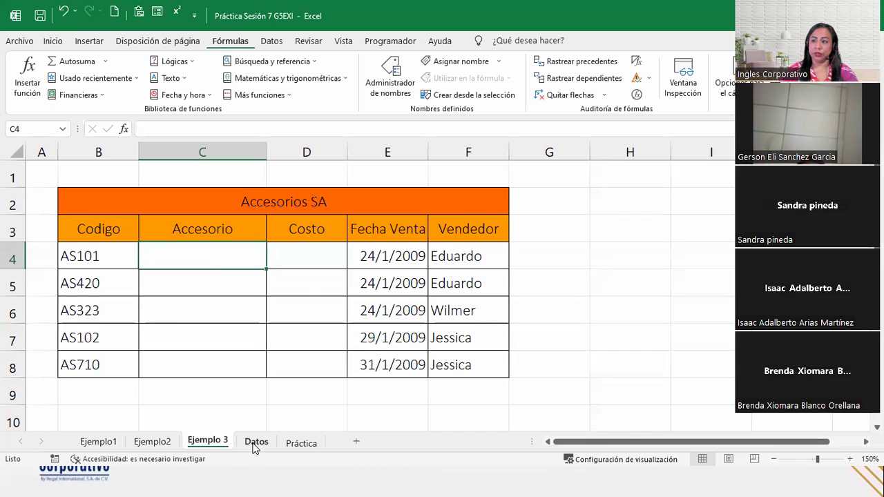
Step: Review the Datos accessory table, highlighting its CODIGO, ACCESORIO and COSTO headers
click(255, 443)
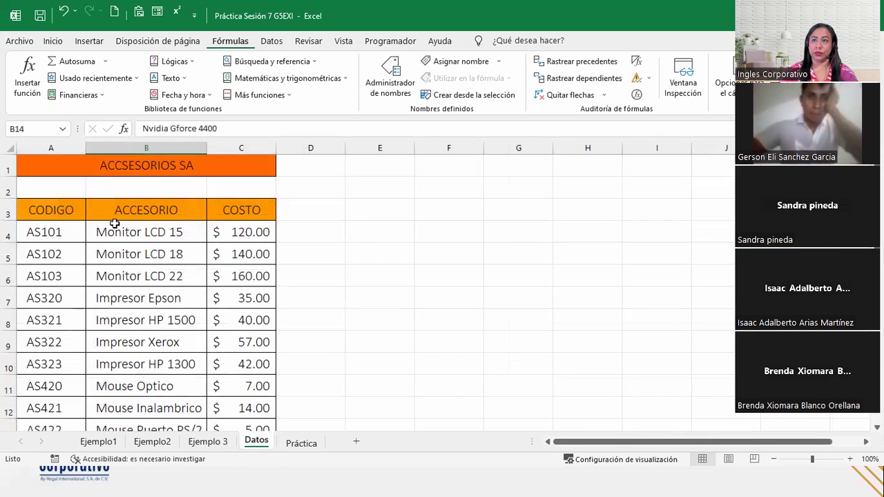
click(53, 207)
drag(53, 206, 250, 209)
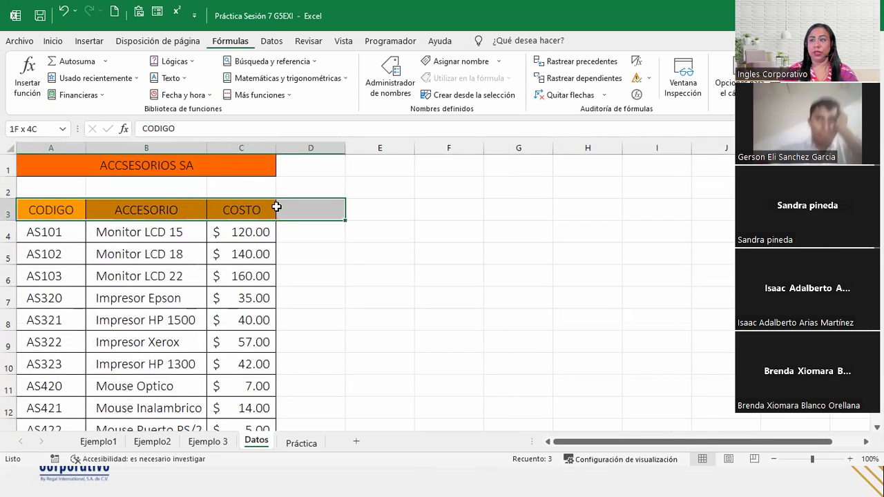
scroll(250, 209, down, 2)
scroll(250, 209, down, 2)
scroll(250, 209, up, 4)
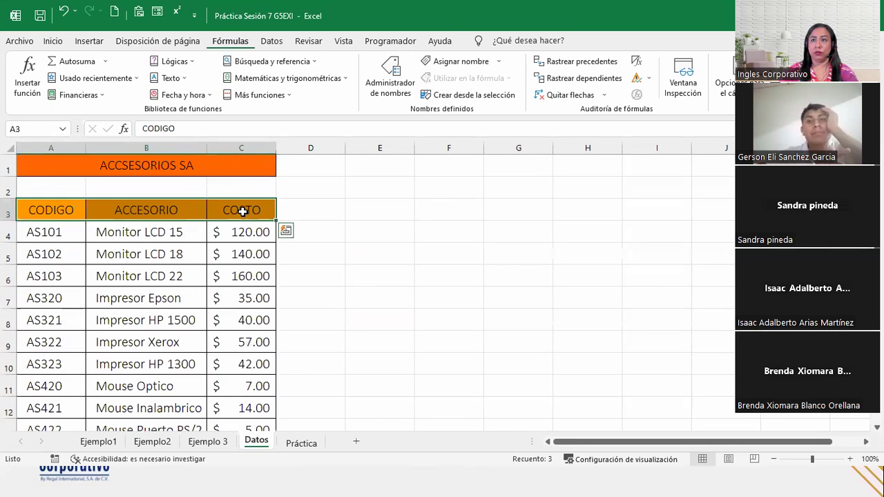
click(63, 212)
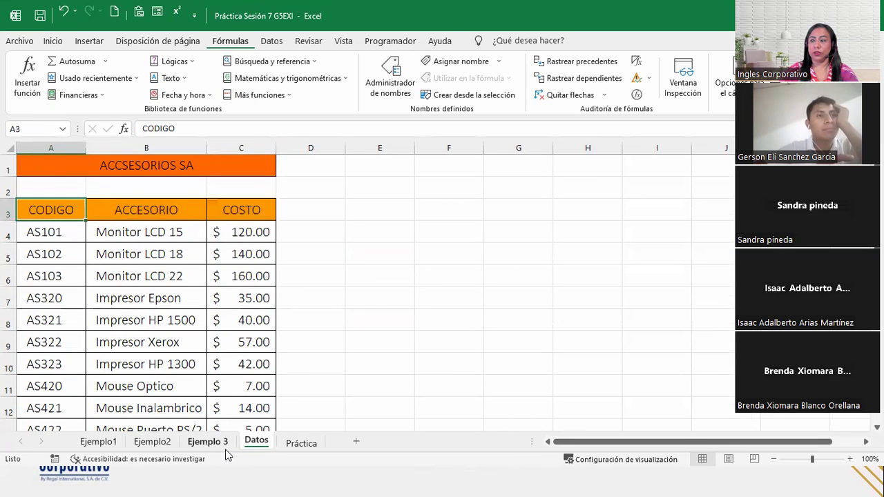
Step: On Ejemplo 3, begin a BUSCARV formula in Accesorio cell C4 for code AS101
click(205, 442)
click(94, 251)
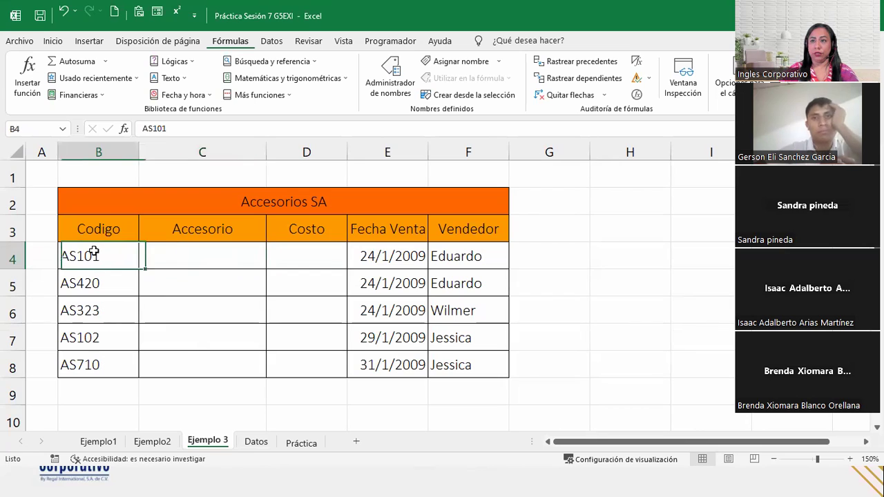
click(199, 250)
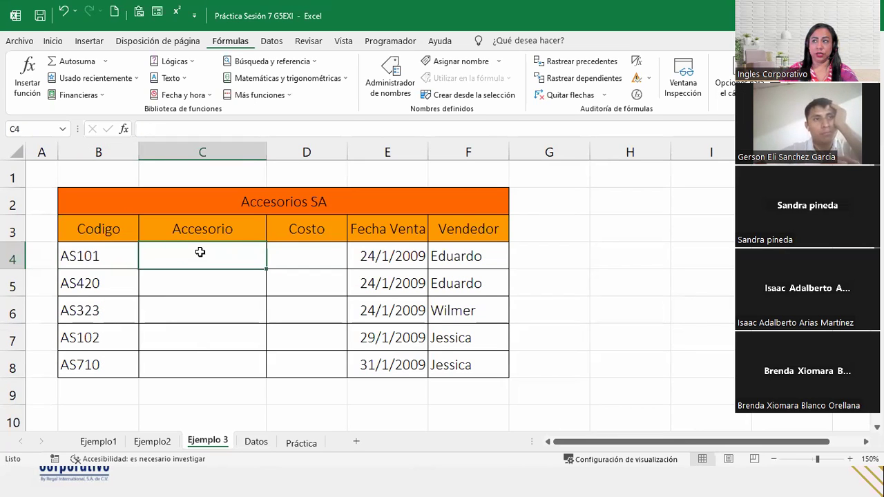
click(306, 244)
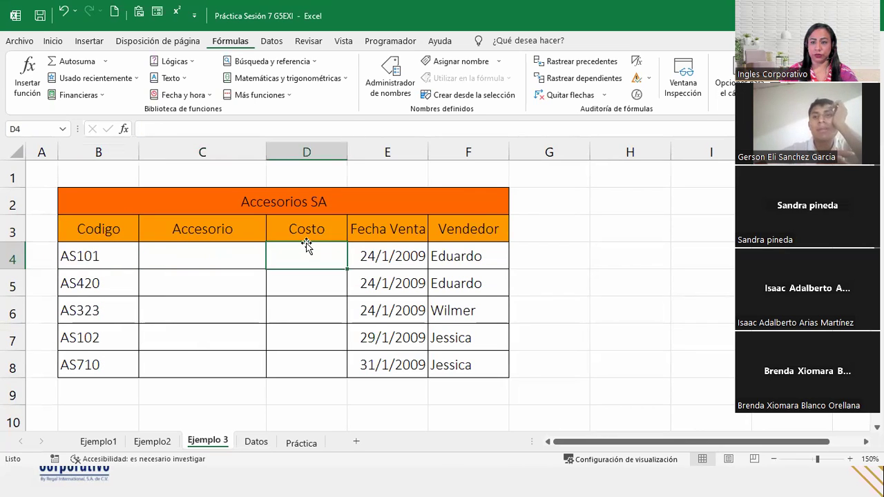
click(174, 261)
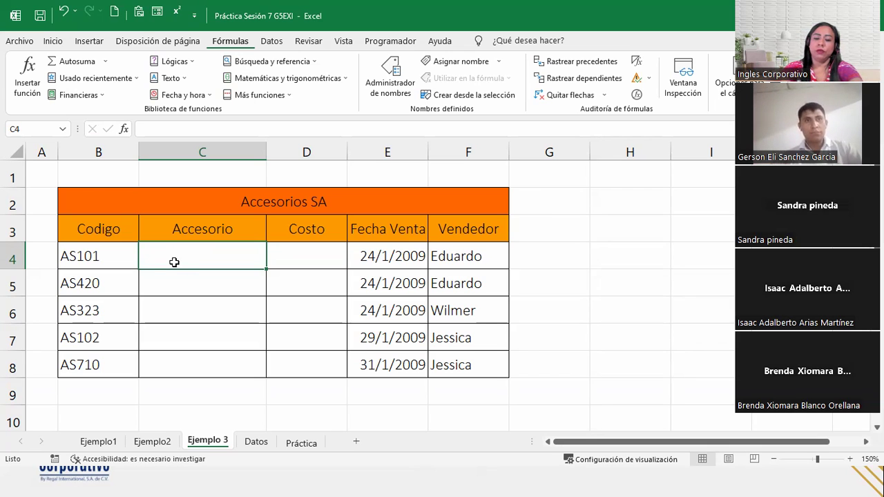
text(=buscar)
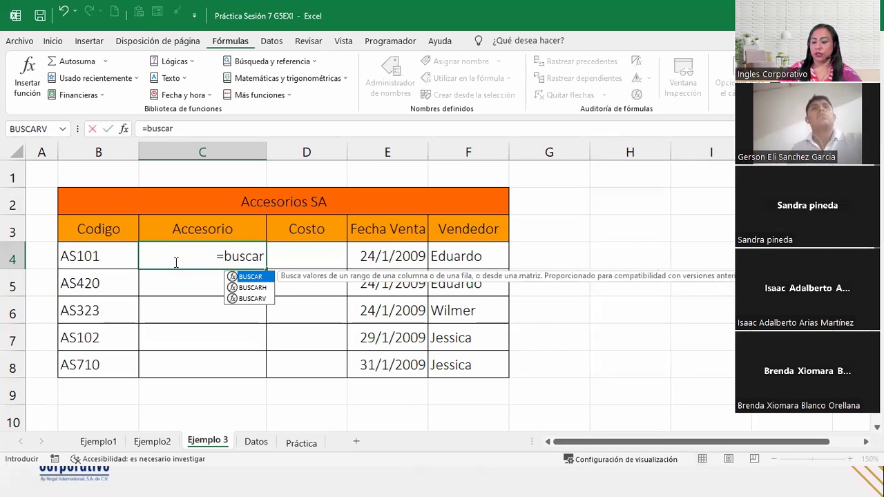
key(Down)
key(Down)
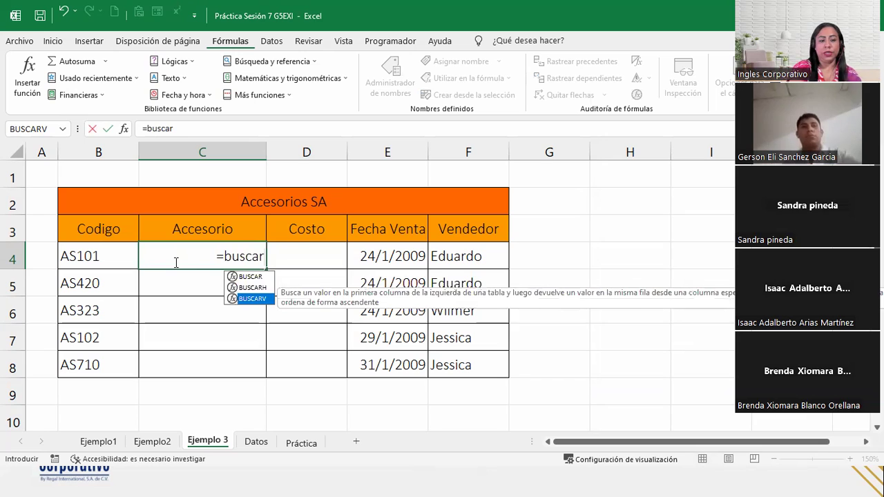
key(Tab)
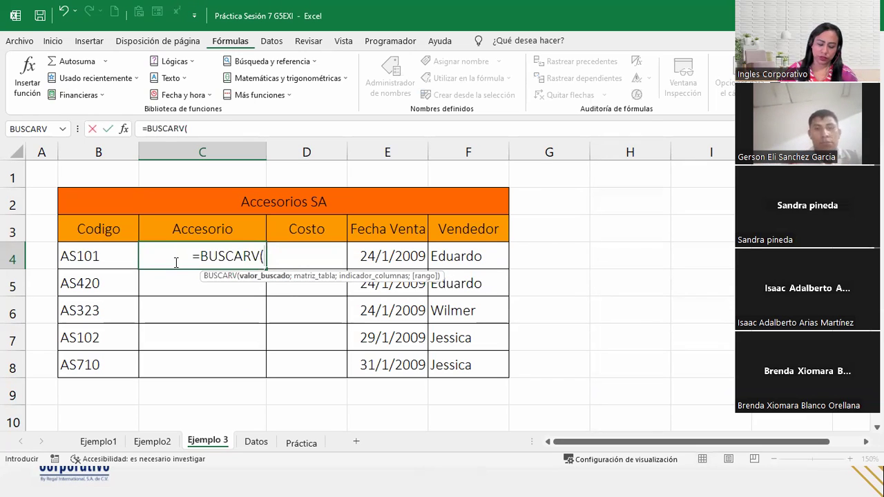
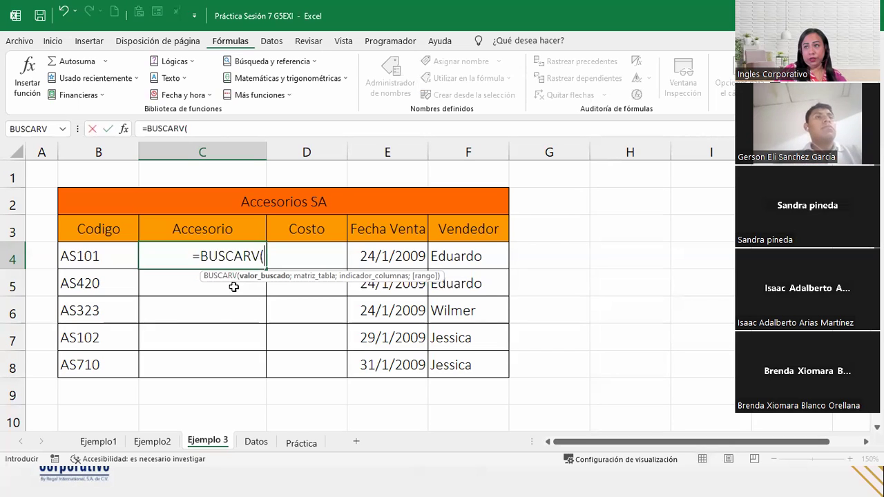
Step: Use the product code in B4 as the lookup value in C4's BUSCARV formula
click(109, 256)
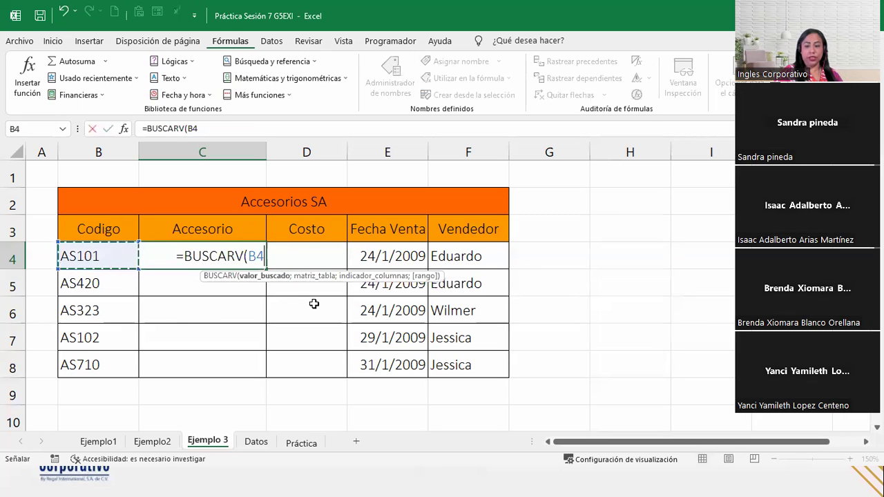
text(;)
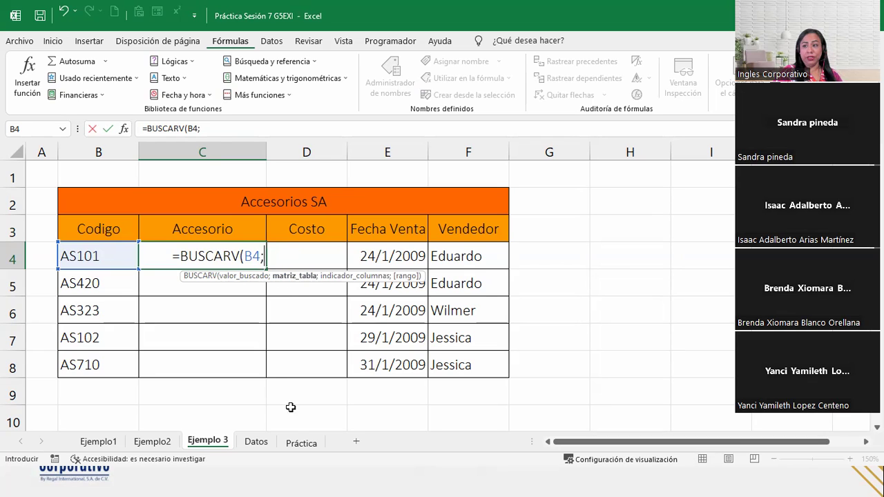
Step: Point the lookup at Datos!A3:C14, returning column 2 with match type 1, and commit it
click(256, 442)
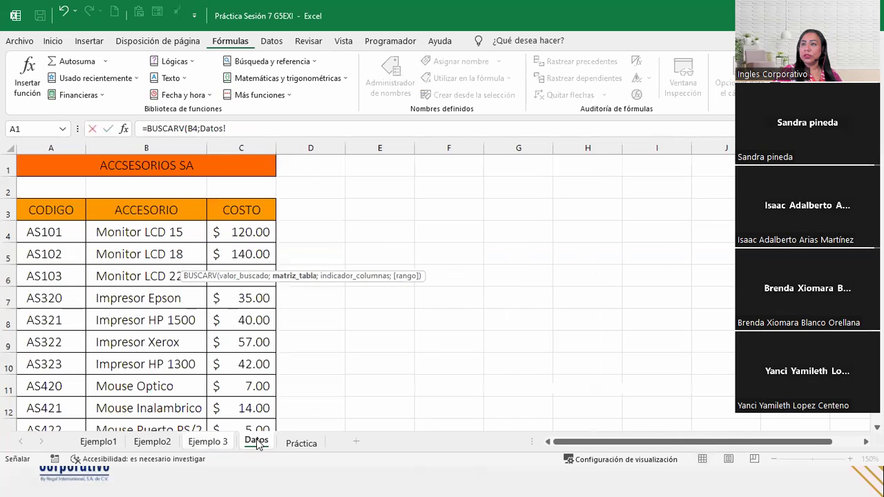
mouse_move(48, 207)
mouse_down()
mouse_move(252, 413)
mouse_move(249, 386)
mouse_up()
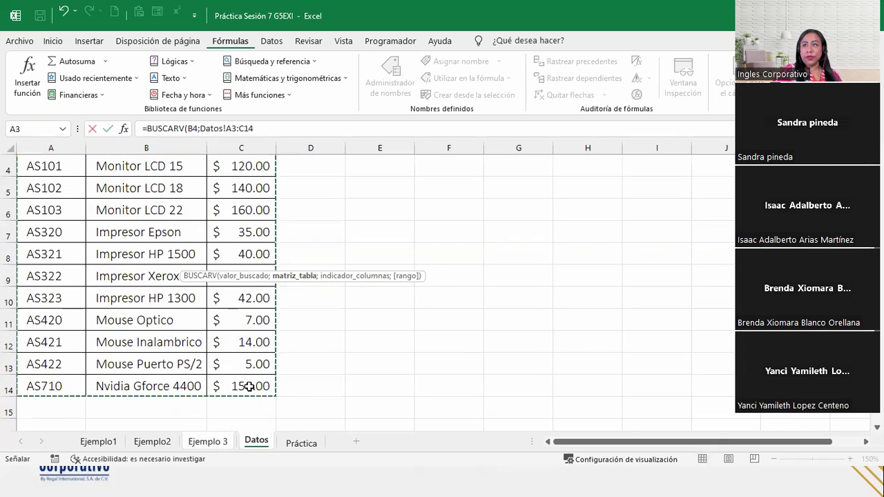
scroll(224, 286, up, 1)
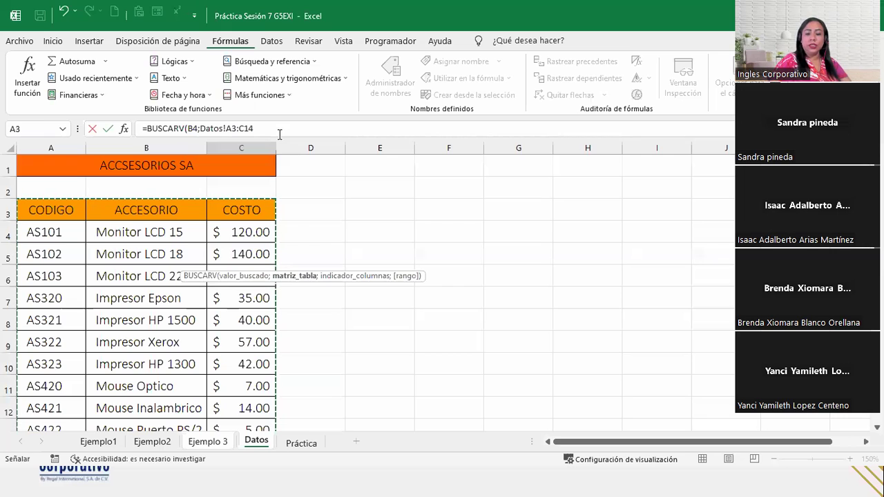
text(;2)
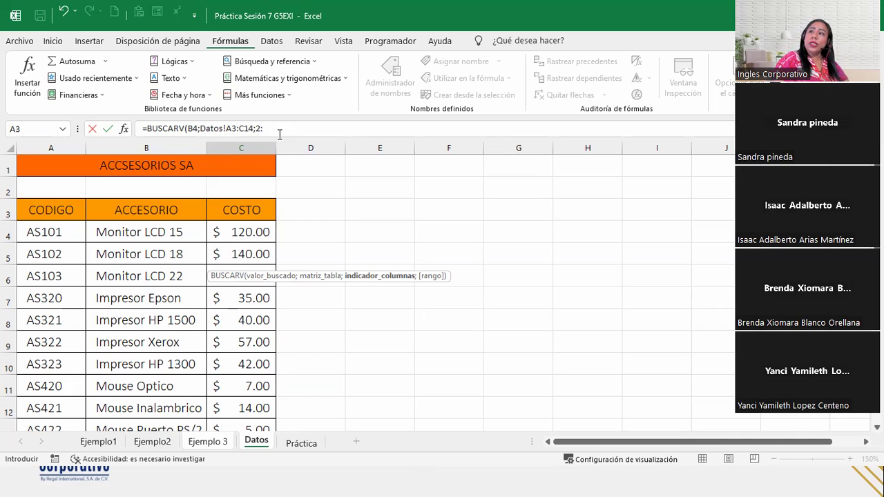
text(;)
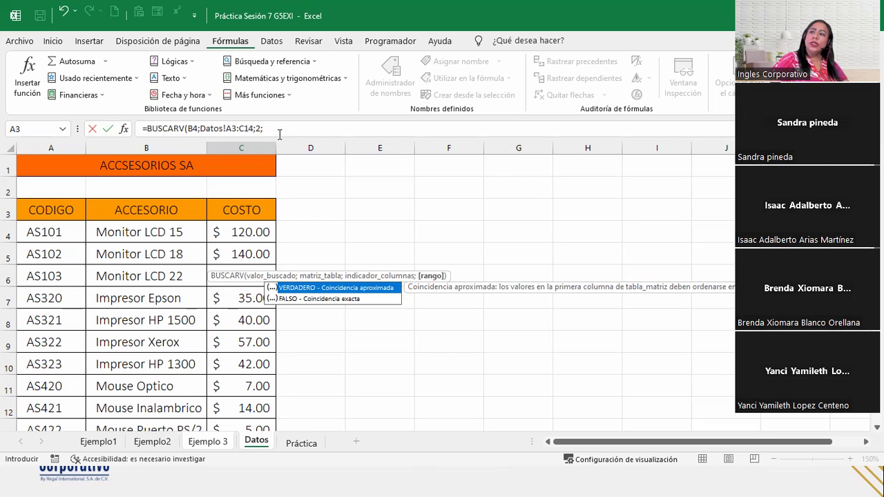
text(1)
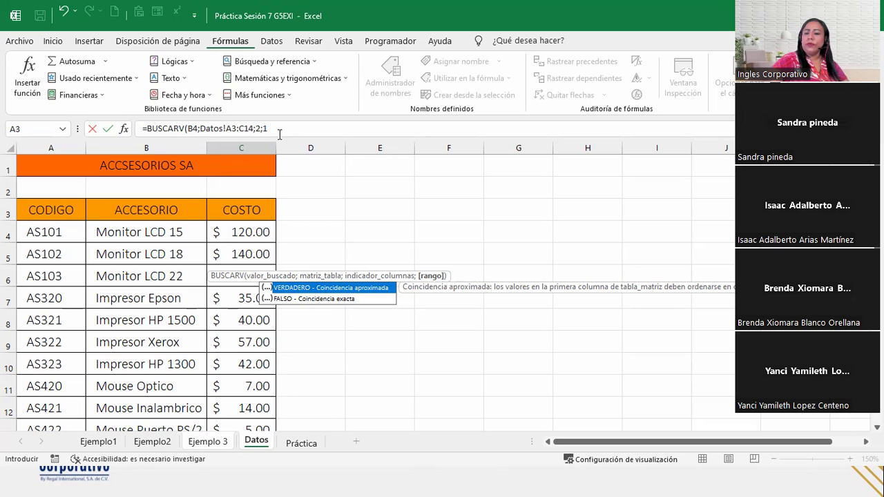
text())
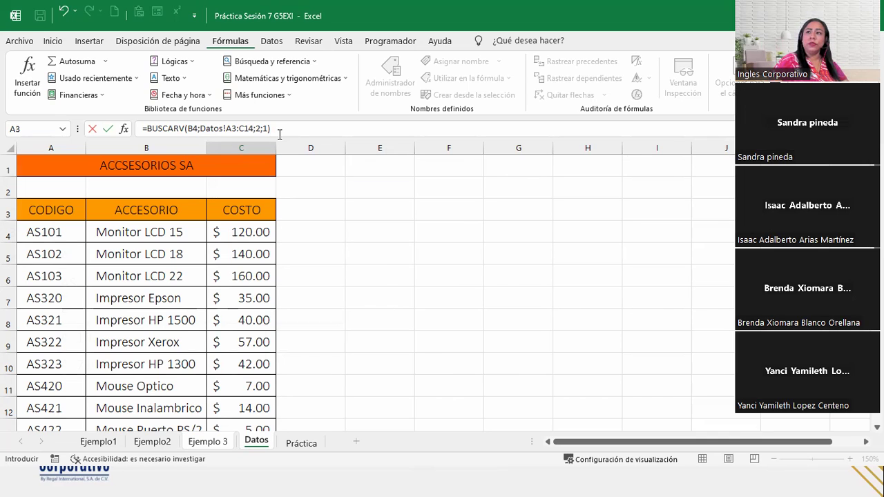
key(Return)
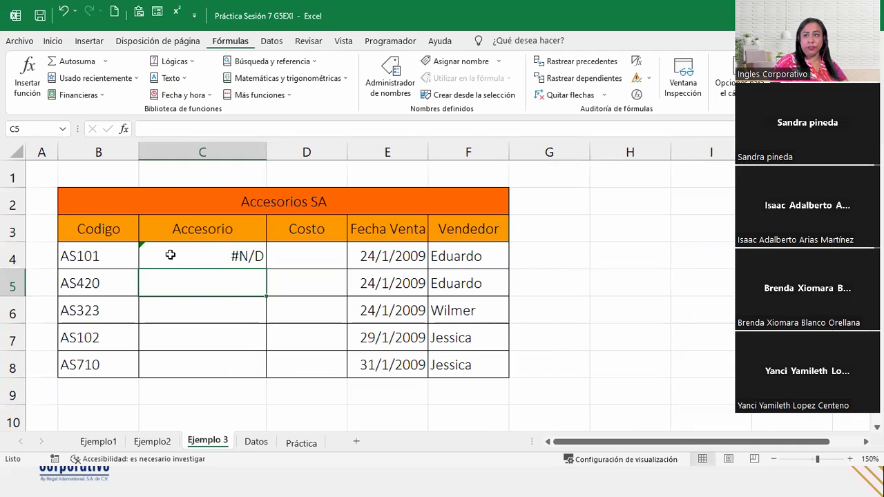
Step: Compare C4's formula with the Datos table, then change its match type from 1 to 0
click(171, 254)
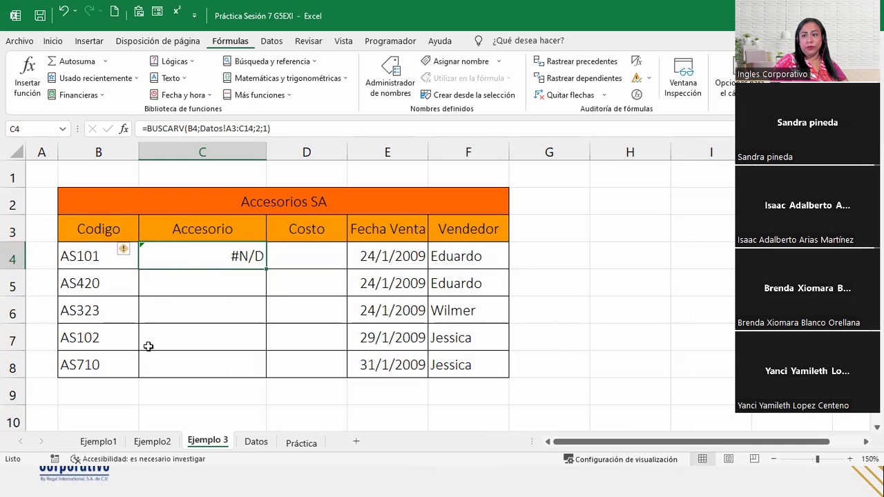
click(257, 441)
click(208, 442)
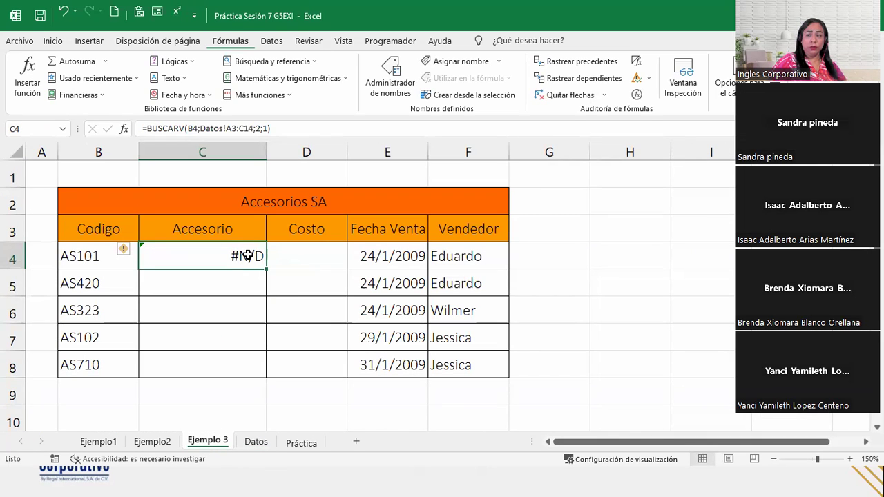
double_click(248, 256)
click(258, 256)
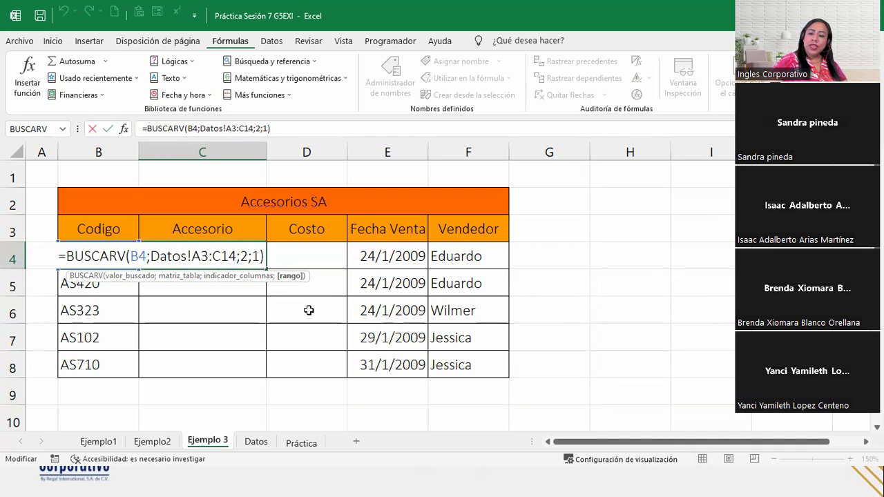
key(BackSpace)
text(0)
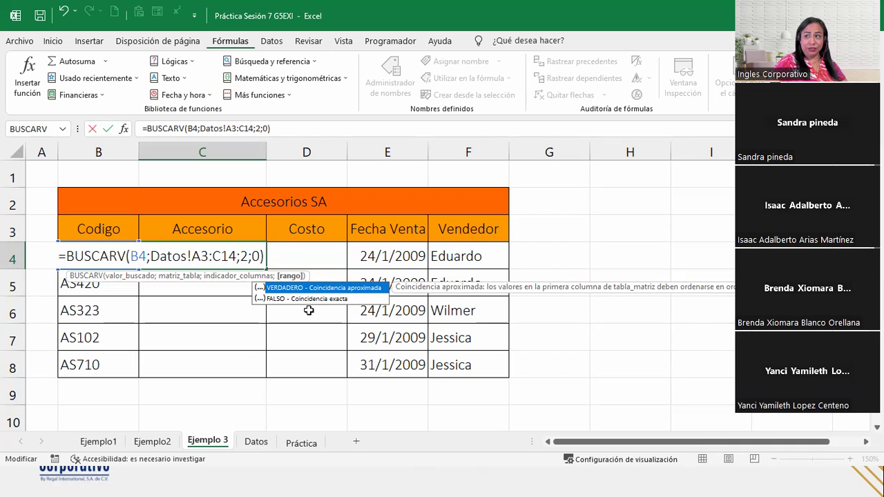
key(Return)
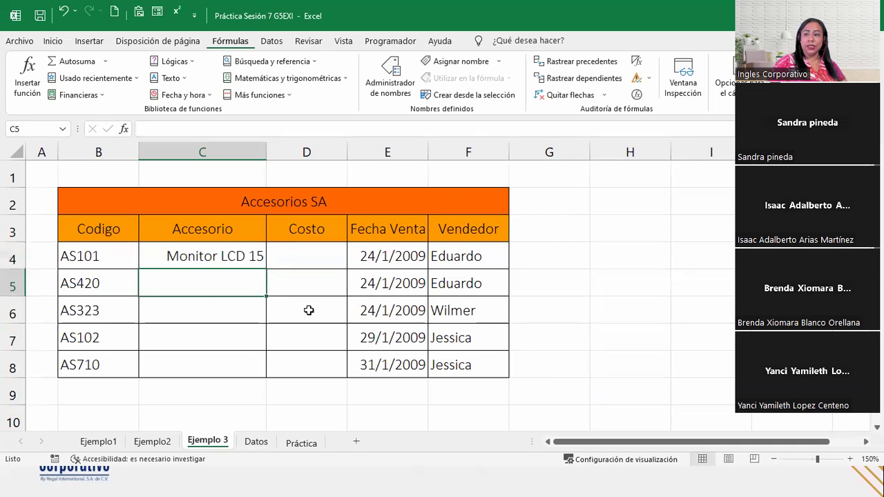
click(62, 250)
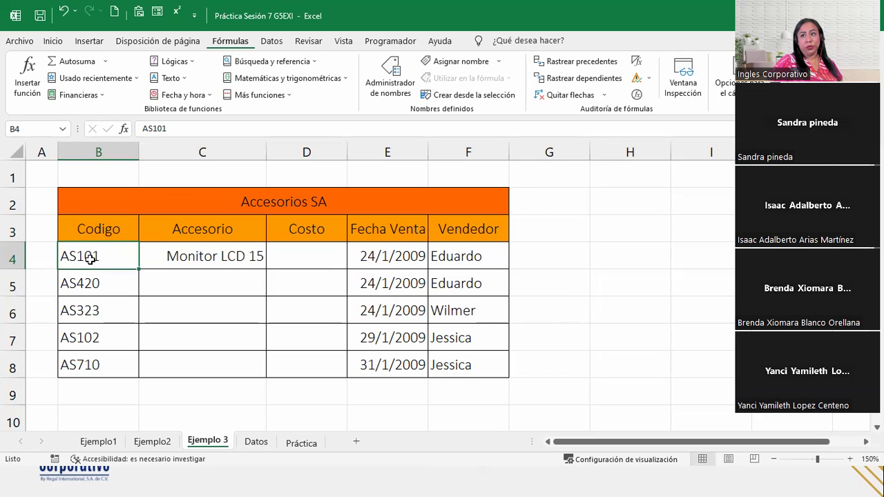
click(172, 256)
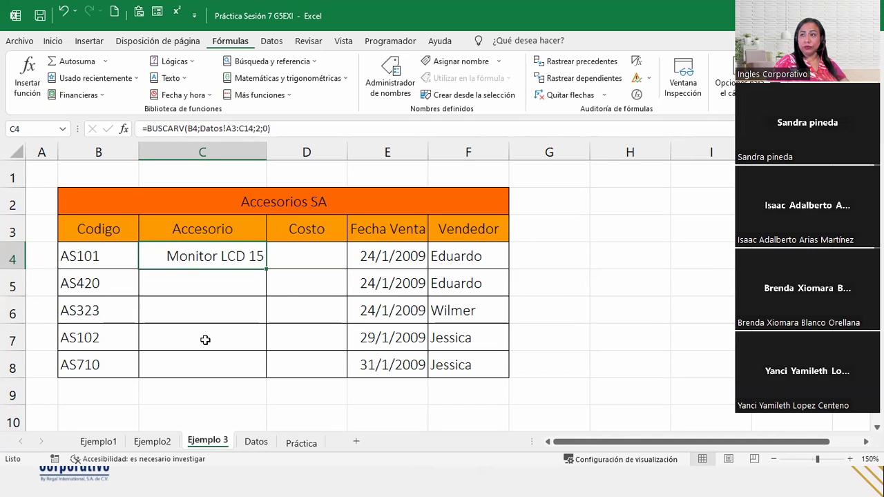
click(312, 256)
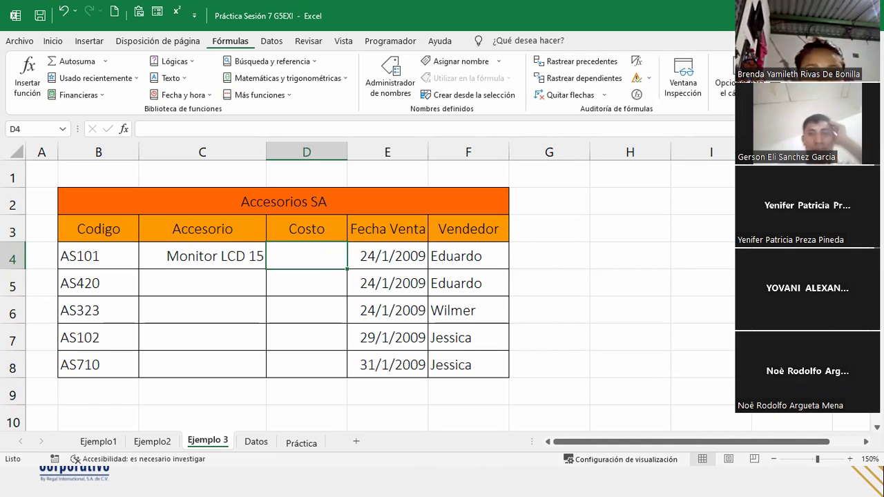
text(1)
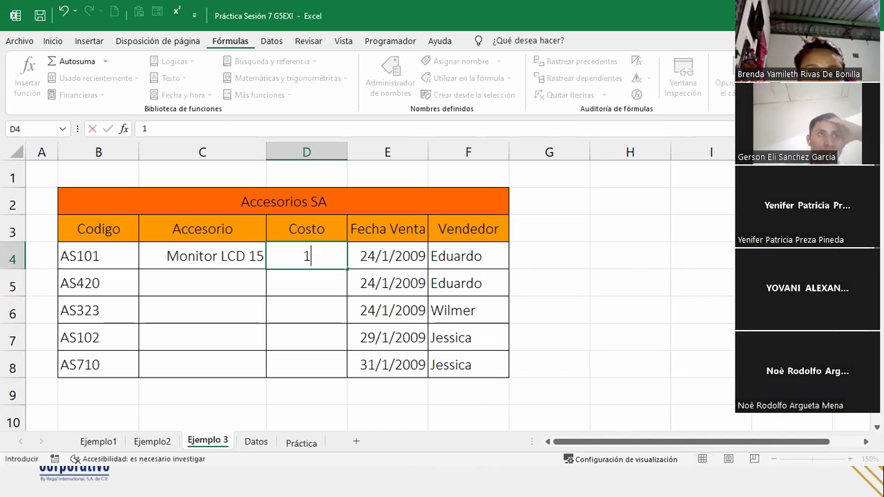
key(Return)
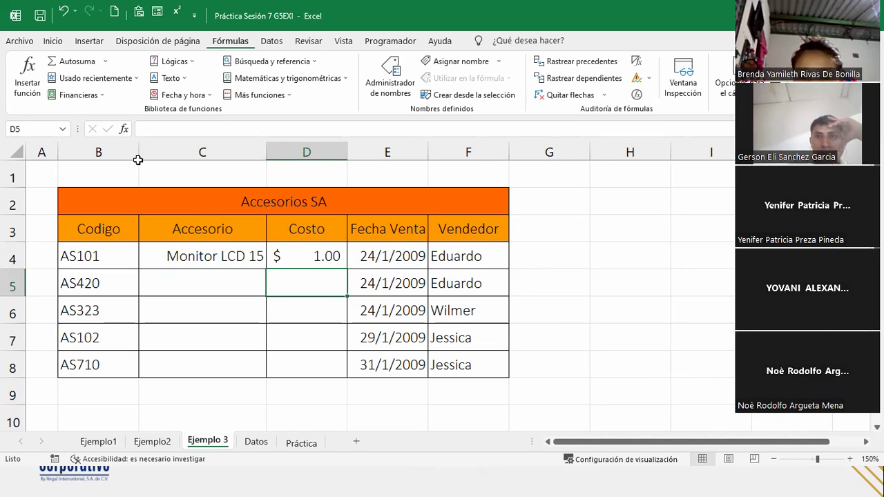
key(ctrl+z)
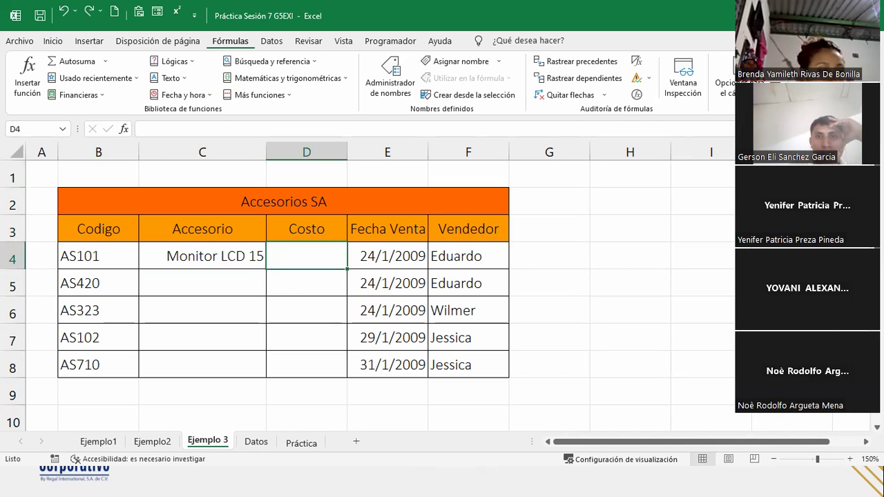
text(1)
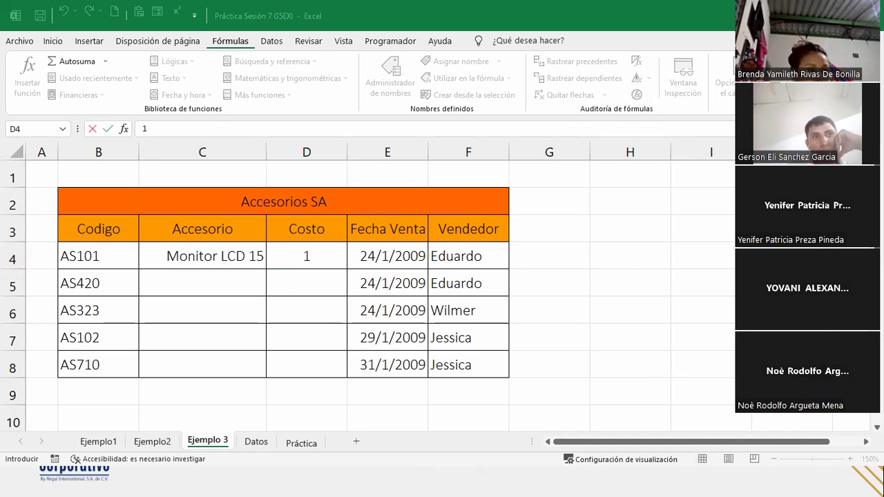
click(290, 255)
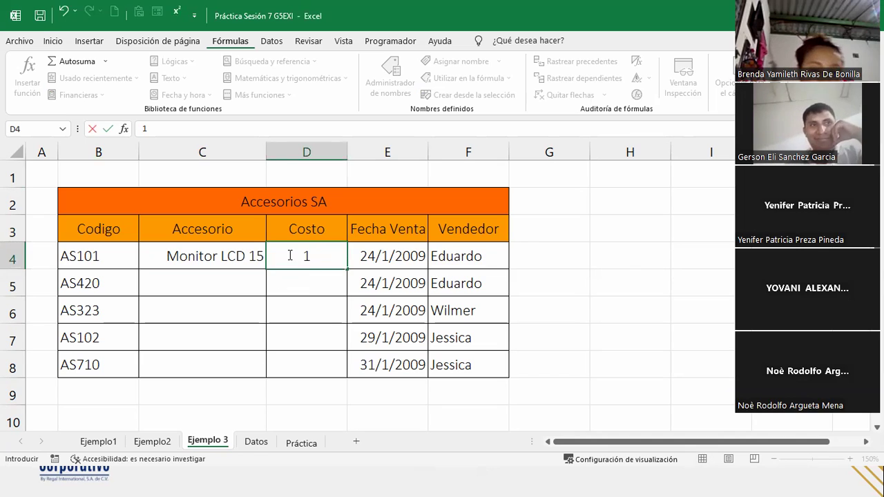
key(BackSpace)
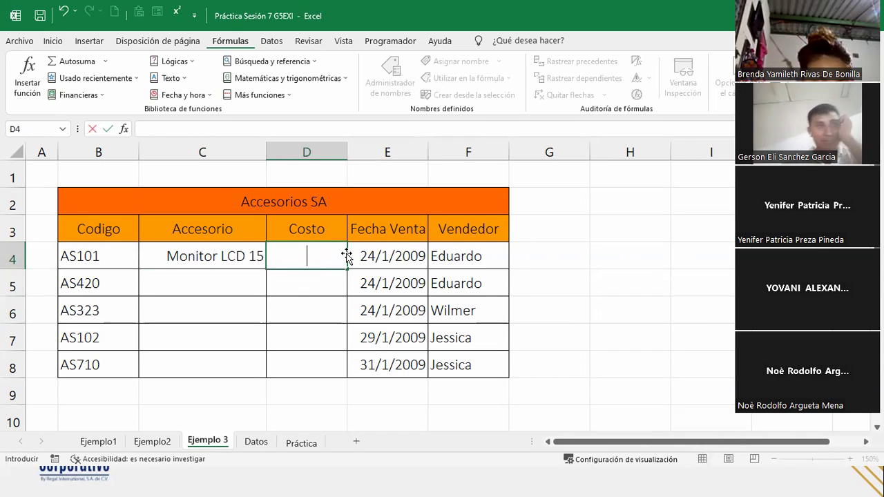
key(Return)
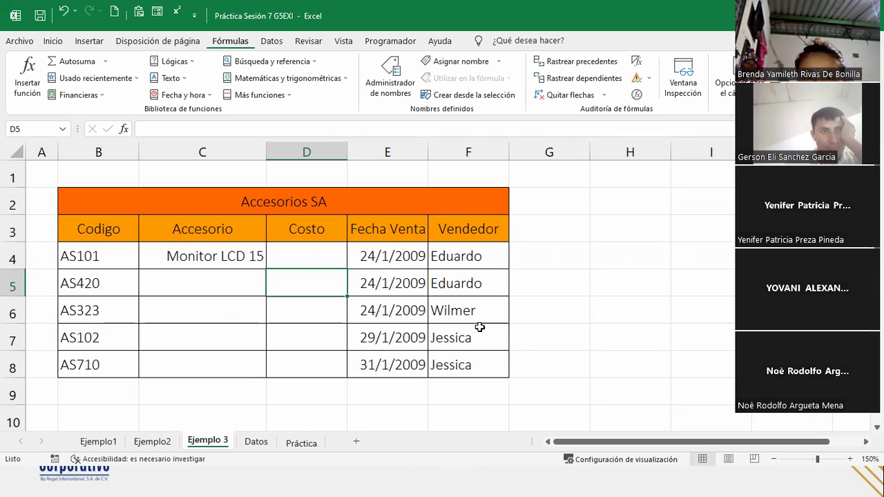
click(308, 249)
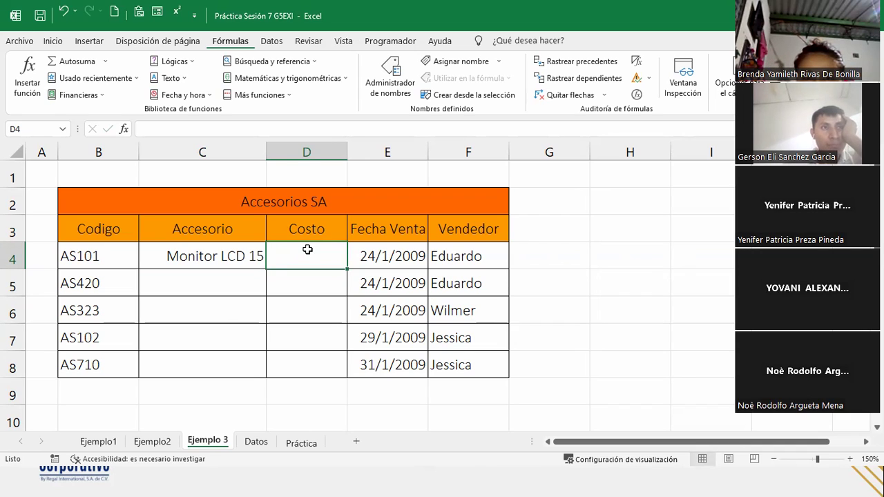
Step: Cross-check C4's result against Datos, confirming code AS101 maps to Monitor LCD 15
click(247, 257)
click(255, 441)
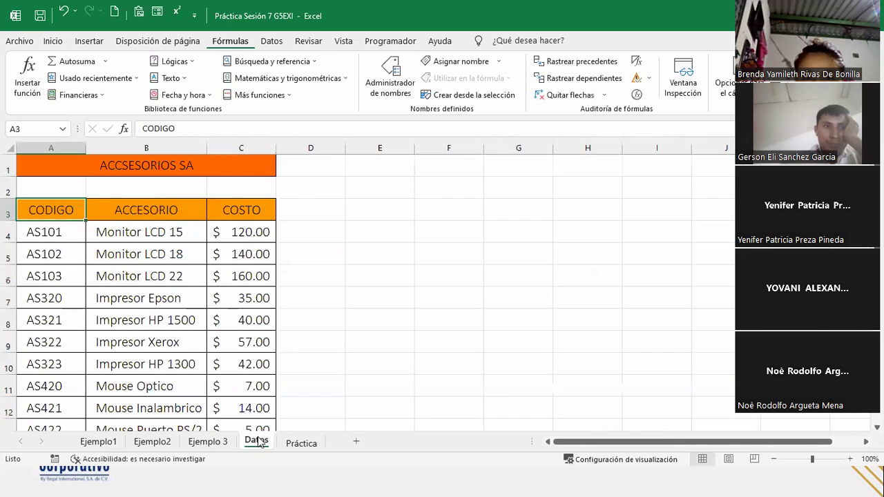
click(143, 227)
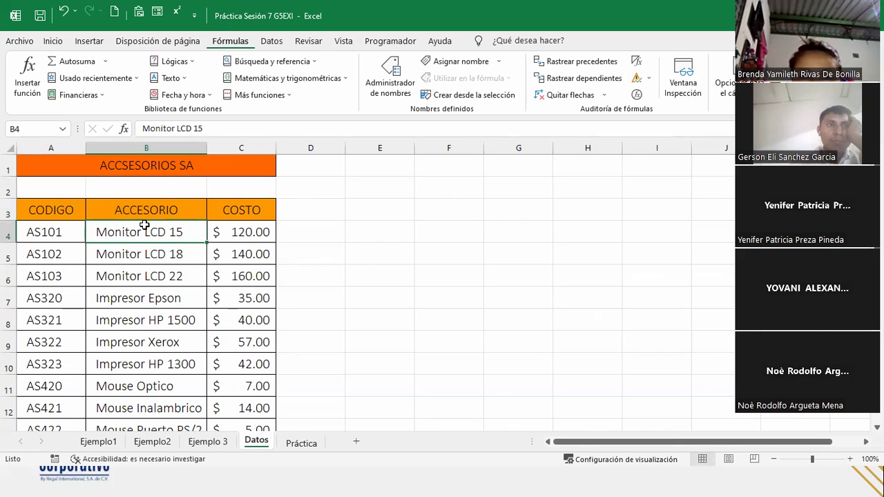
click(207, 442)
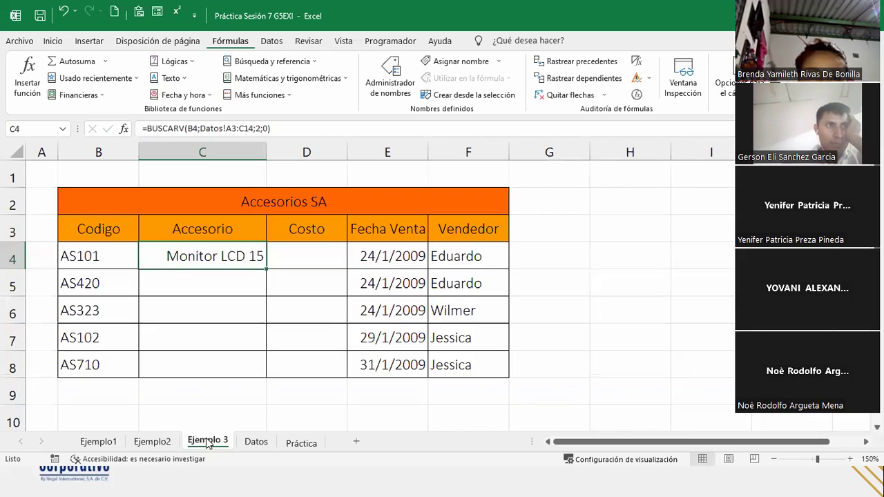
click(122, 260)
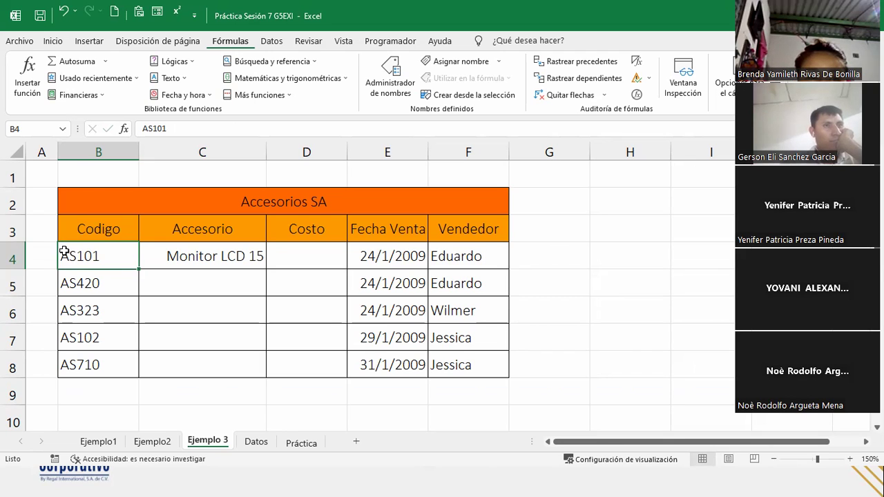
click(255, 442)
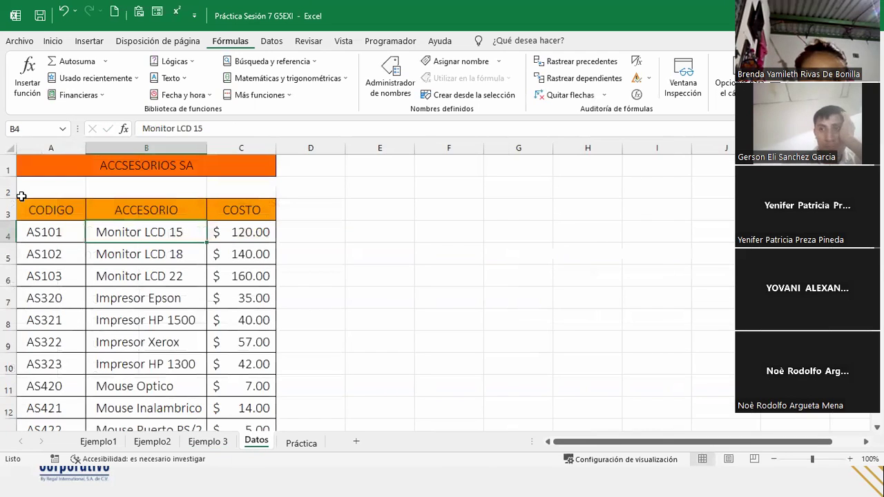
click(51, 233)
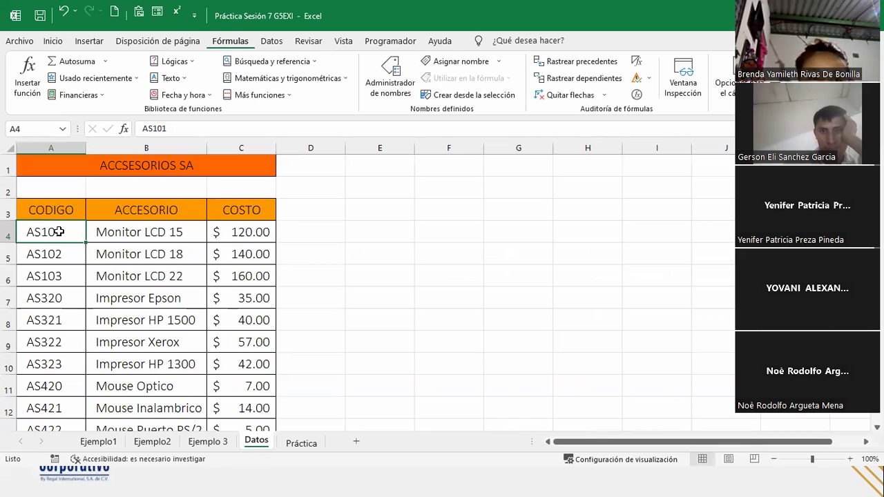
click(220, 442)
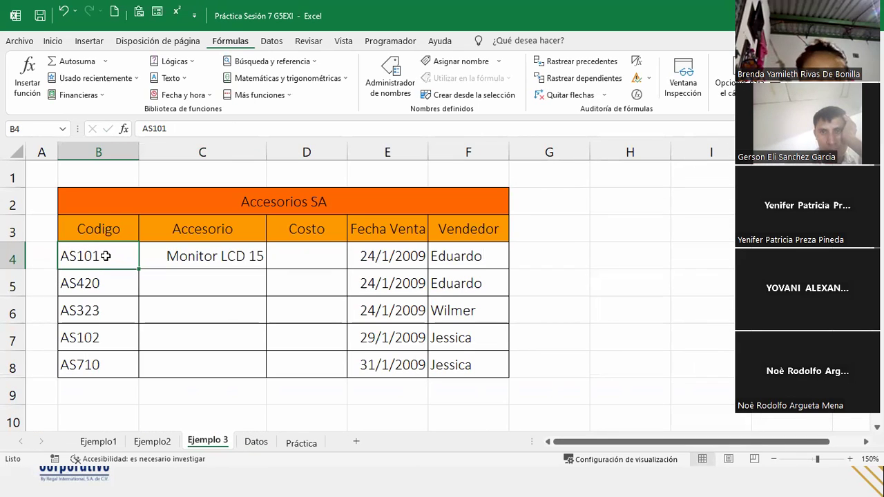
click(240, 247)
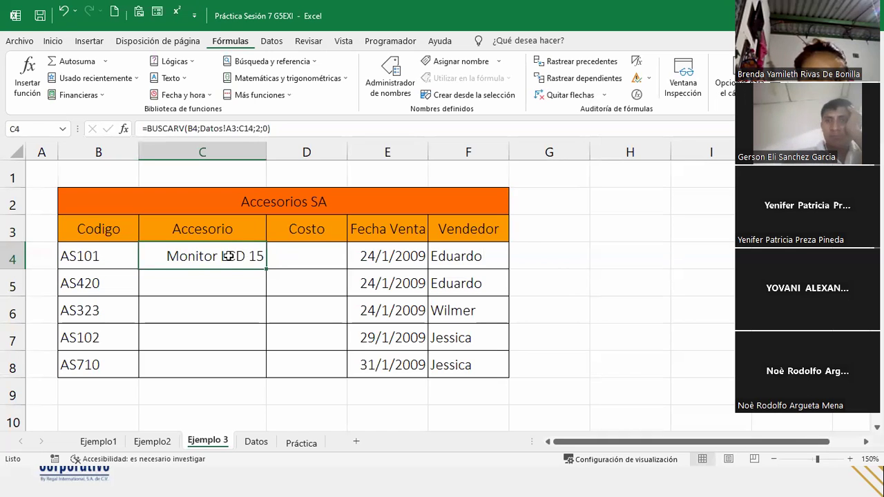
double_click(231, 256)
click(261, 257)
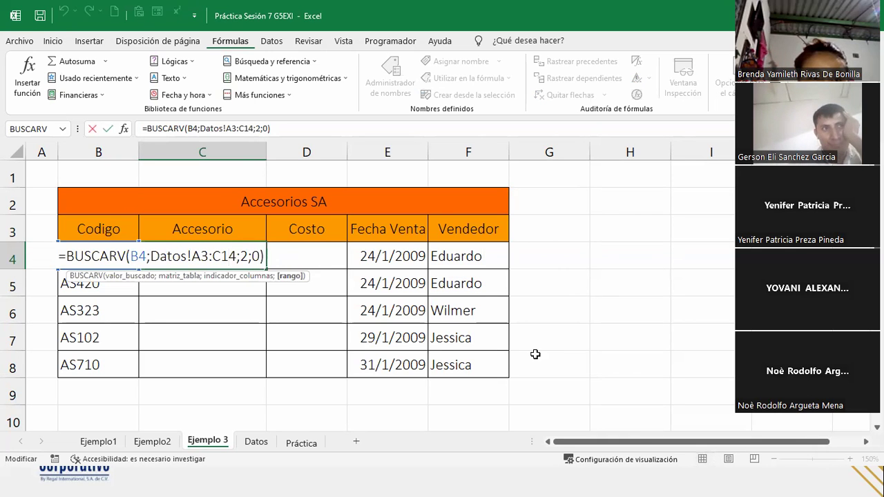
key(BackSpace)
text(1)
key(Return)
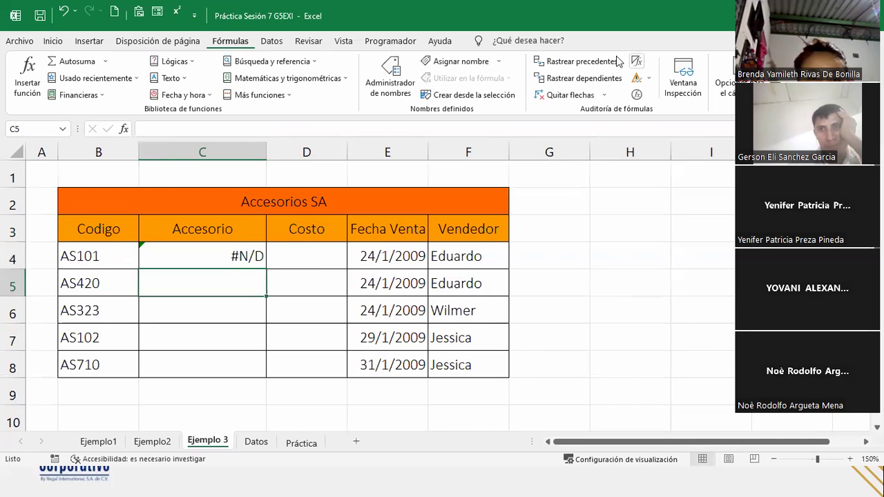
click(241, 254)
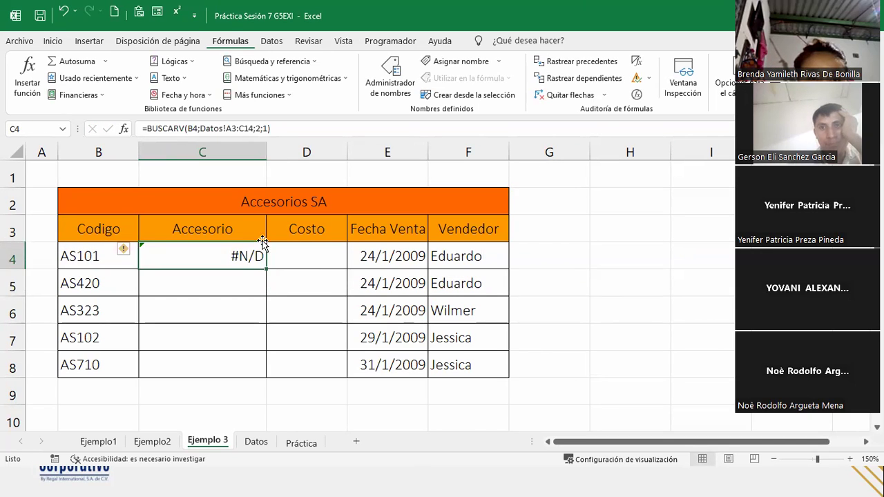
click(266, 127)
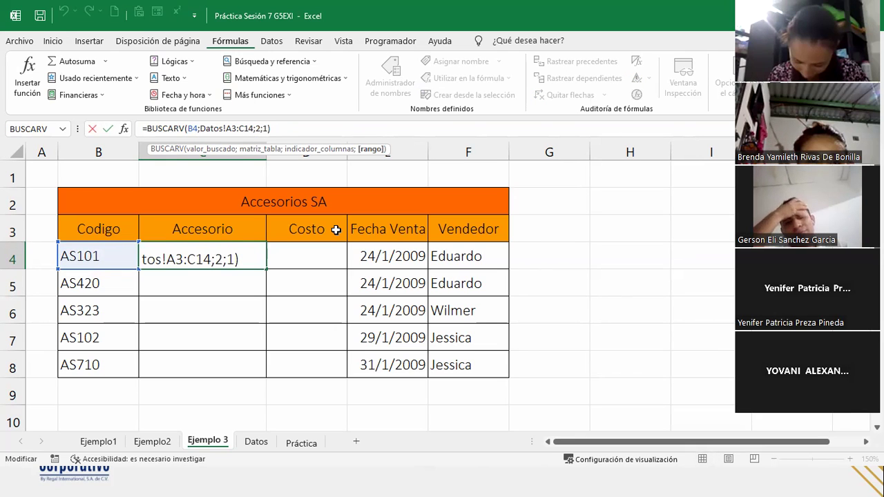
key(BackSpace)
text(0)
key(Return)
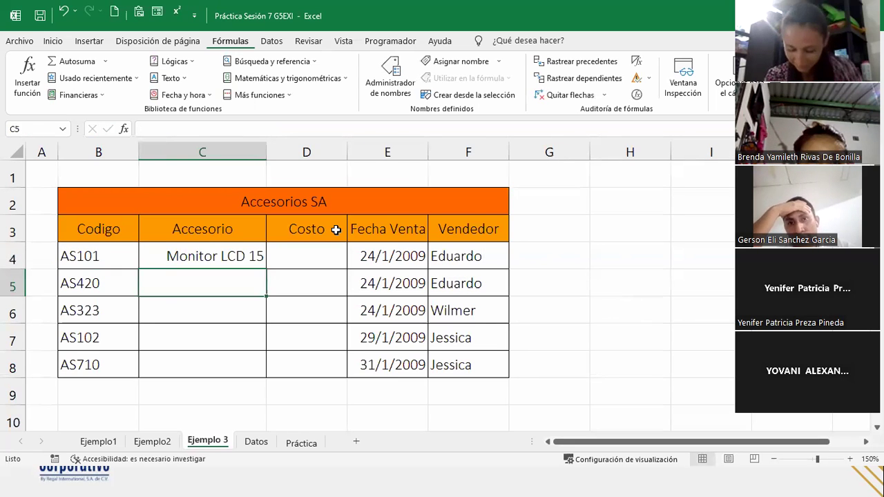
click(185, 258)
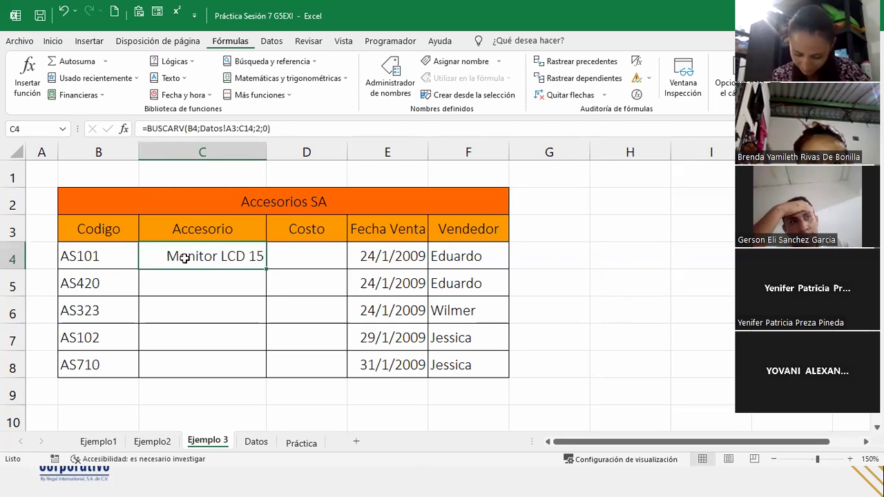
double_click(232, 251)
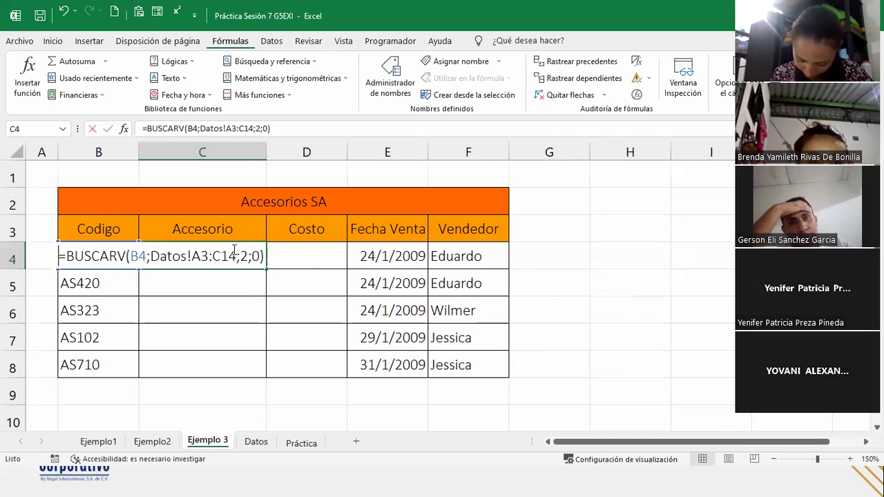
double_click(255, 255)
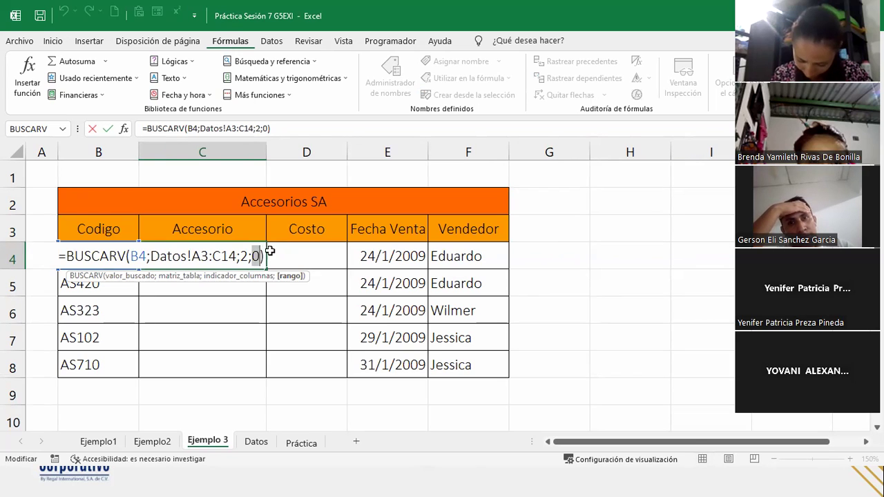
click(263, 256)
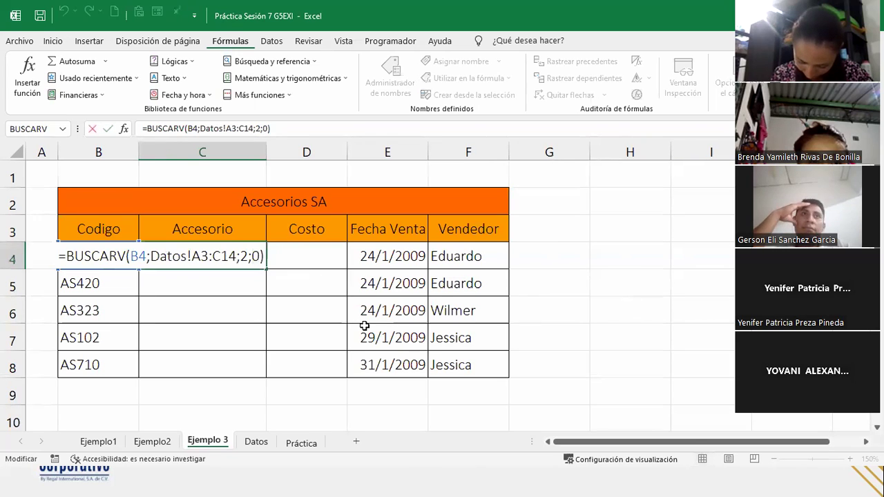
key(Return)
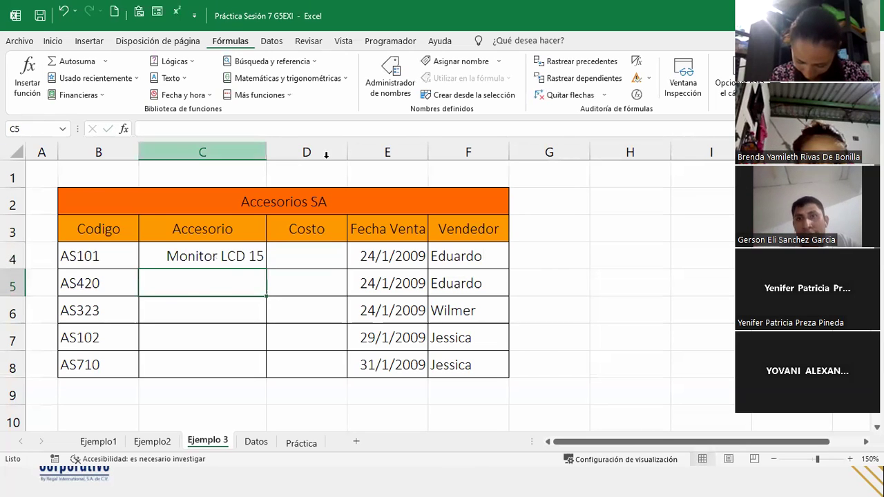
click(196, 257)
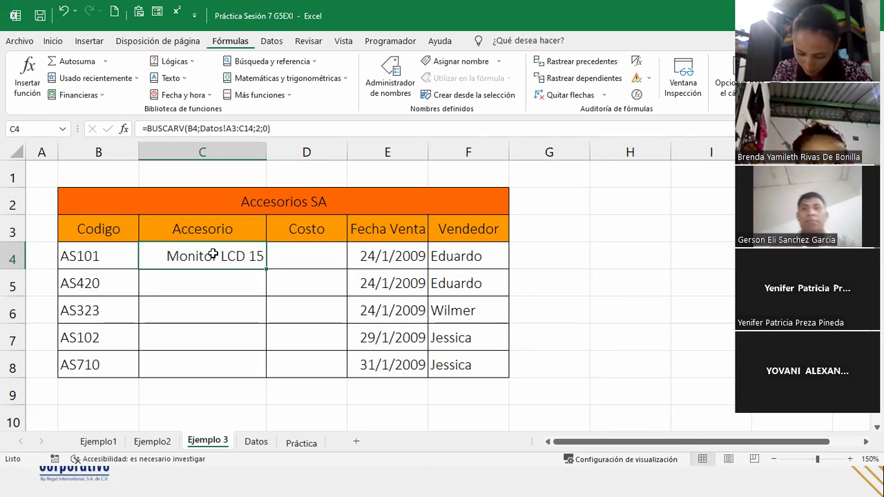
double_click(213, 255)
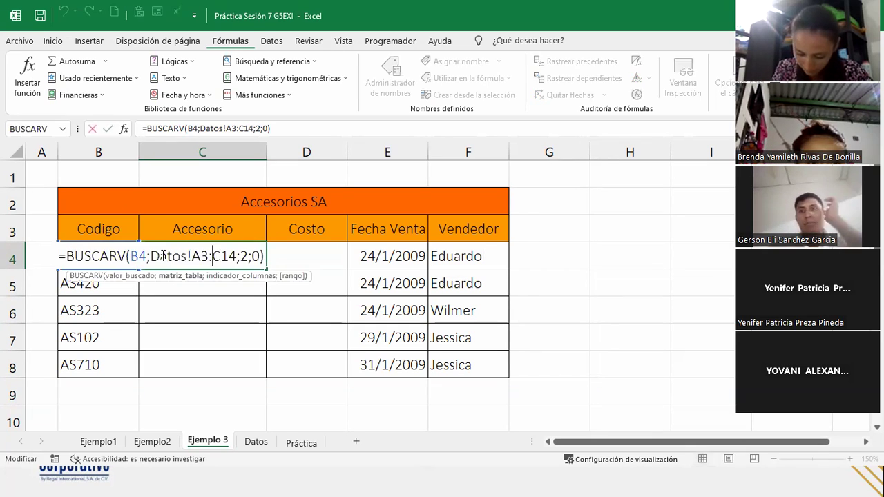
click(132, 276)
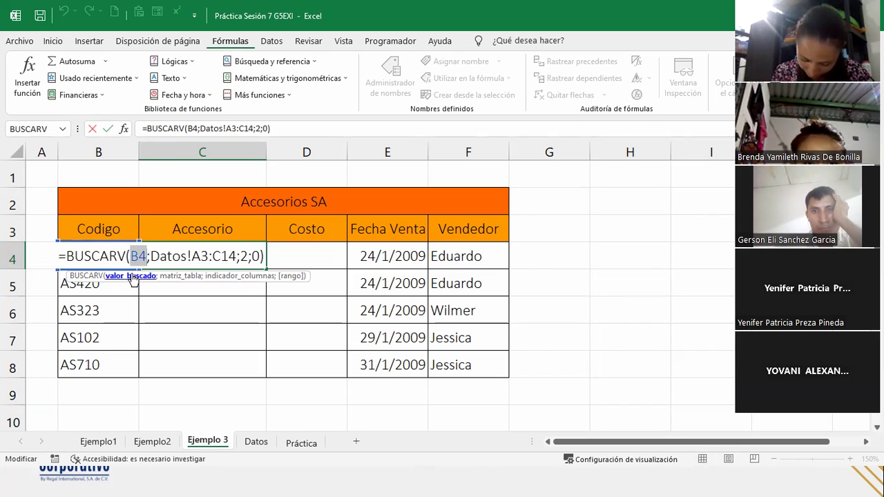
click(198, 277)
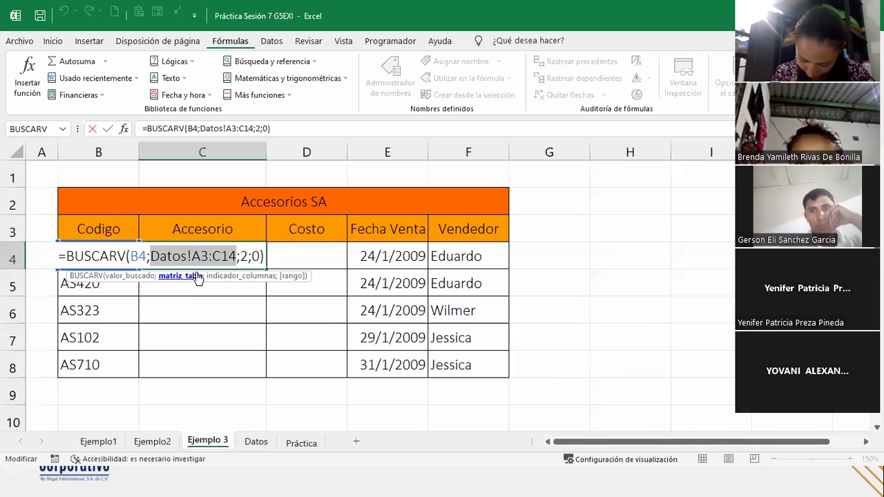
key(Return)
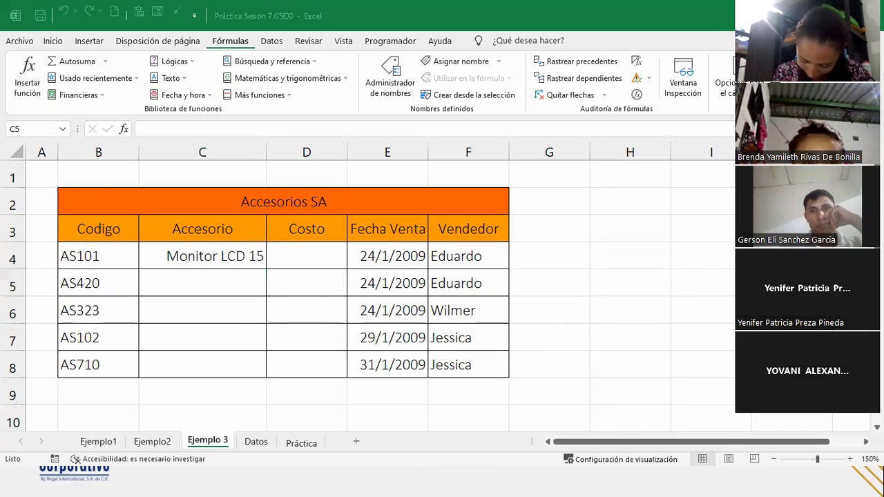
Step: Open C4's formula, highlight the Datos!A3:C14 range, and commit it unchanged
click(243, 256)
double_click(243, 256)
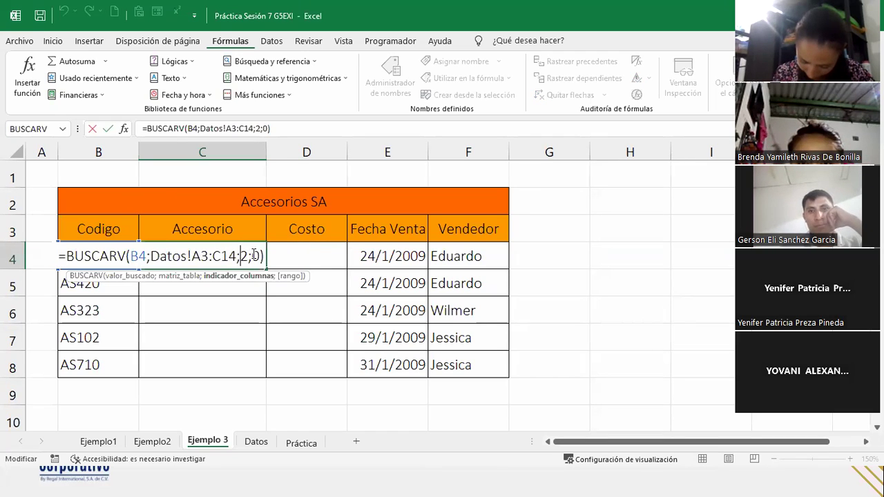
click(168, 278)
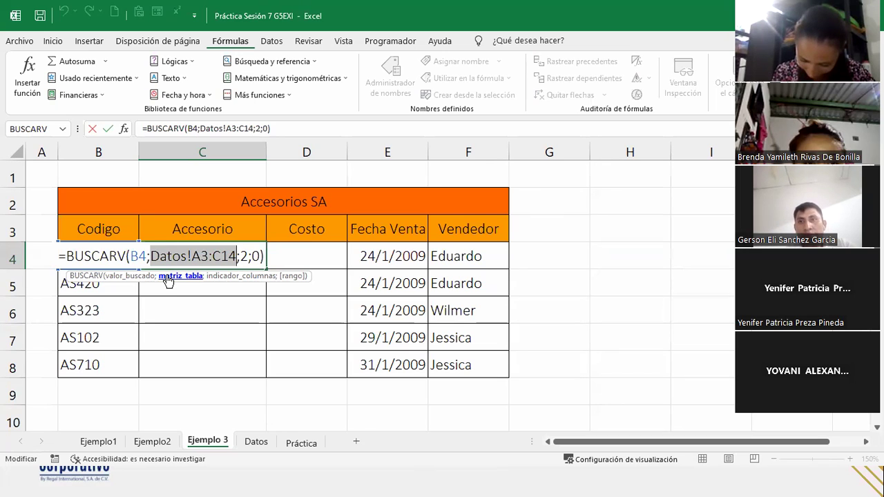
key(Return)
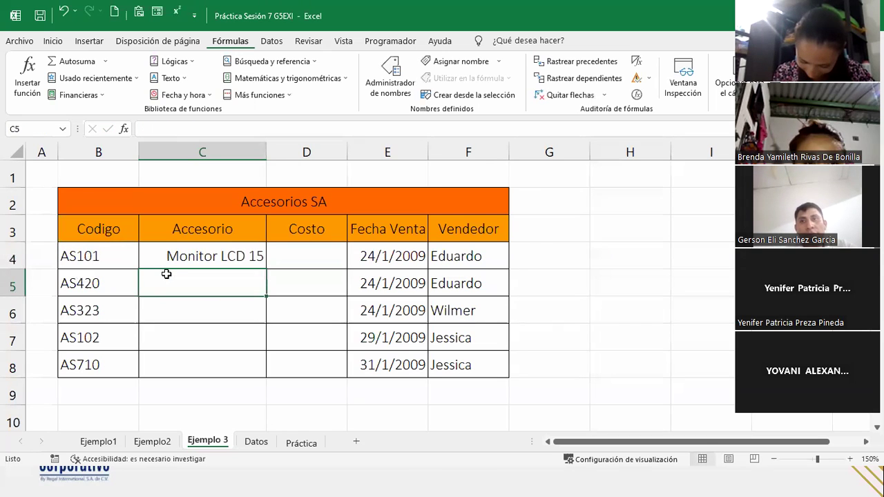
Step: Make the table range absolute as Datos!$A$3:$C$14 and commit the C4 formula
click(172, 255)
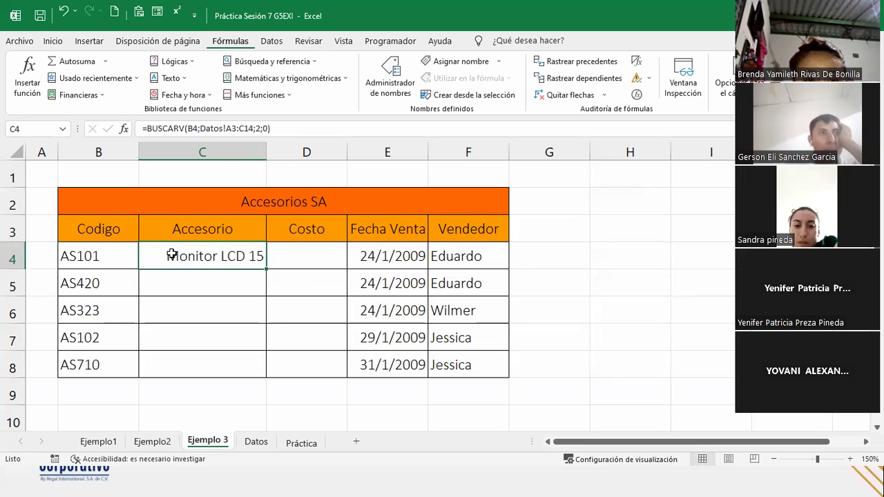
double_click(172, 255)
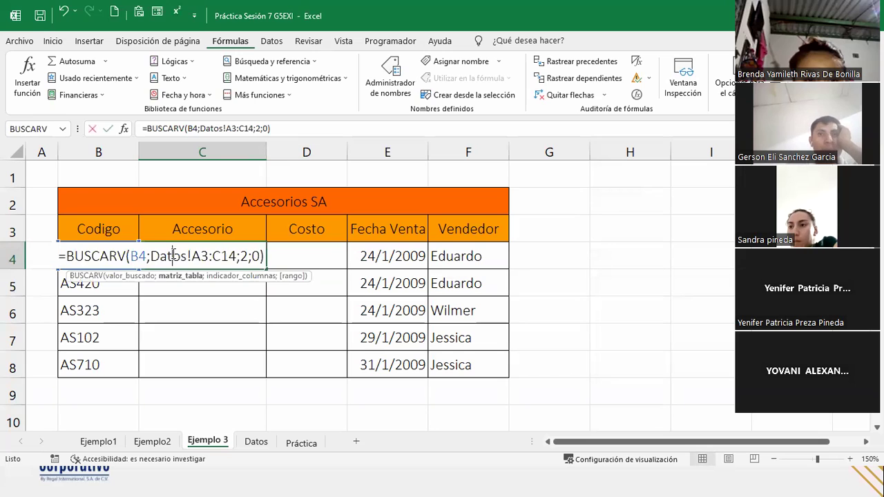
click(174, 276)
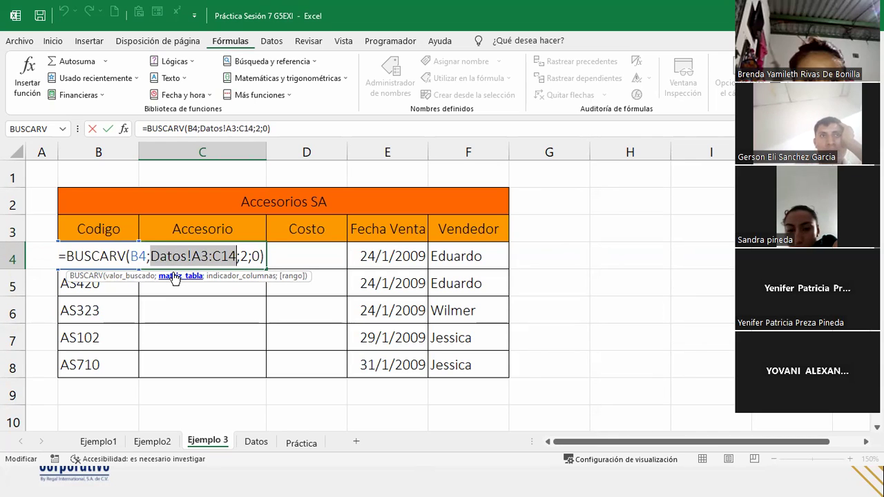
key(F4)
key(Return)
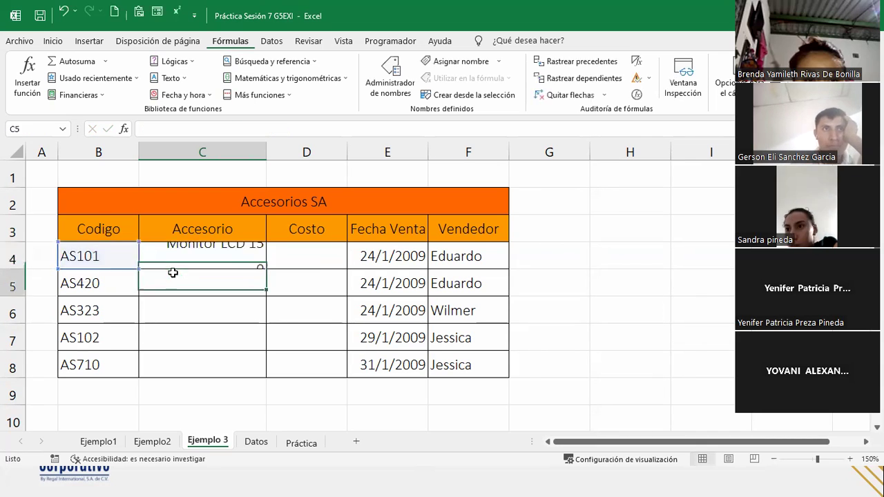
click(199, 251)
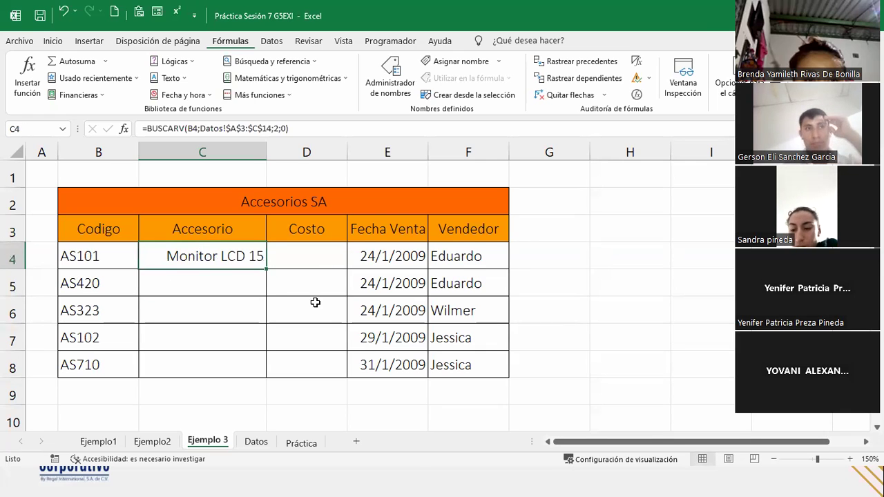
Step: Fill C4's lookup down through C8 and inspect the copied formula and code AS710
double_click(264, 268)
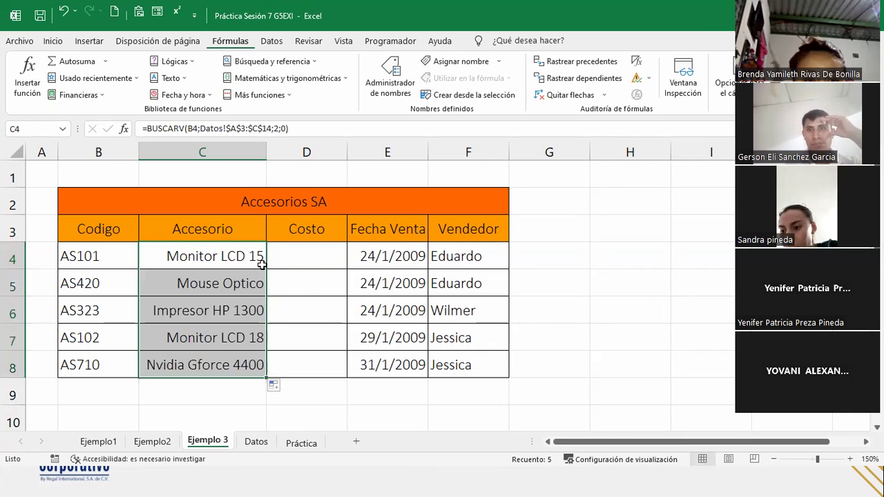
click(208, 335)
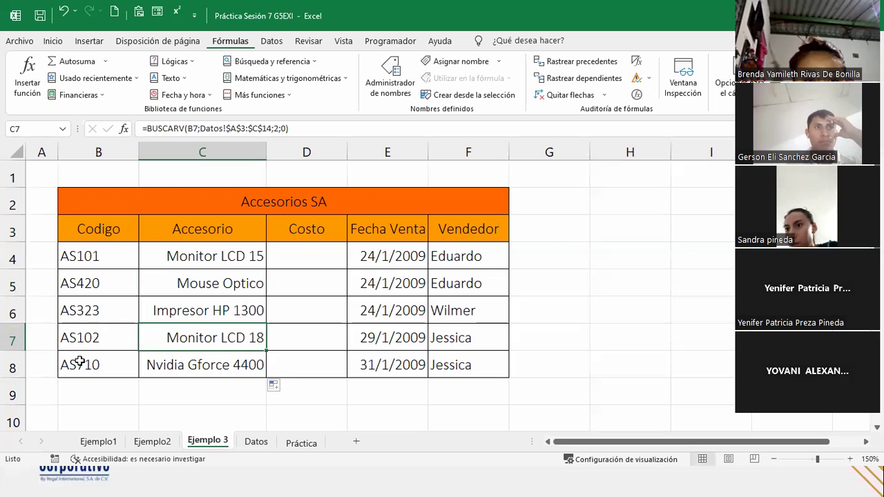
click(134, 367)
Step: Verify in the Datos list that AS710 corresponds to Nvidia Gforce 4400
click(257, 442)
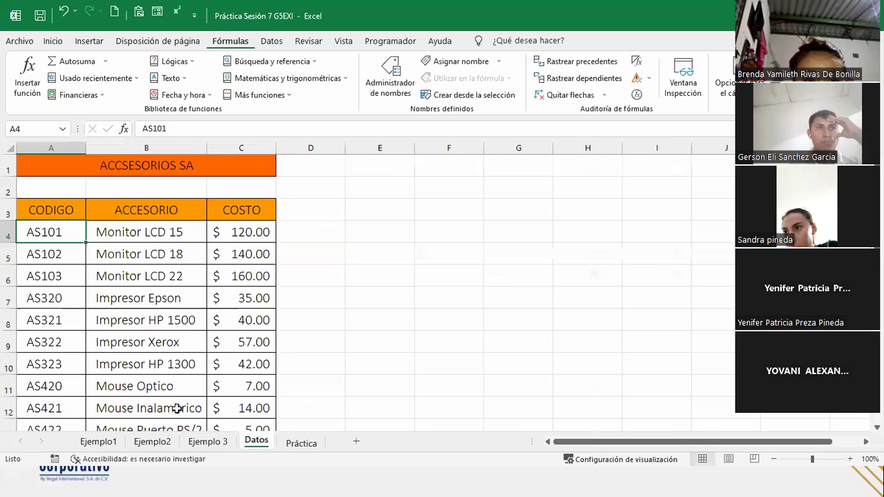
scroll(69, 389, down, 2)
drag(64, 318, 162, 316)
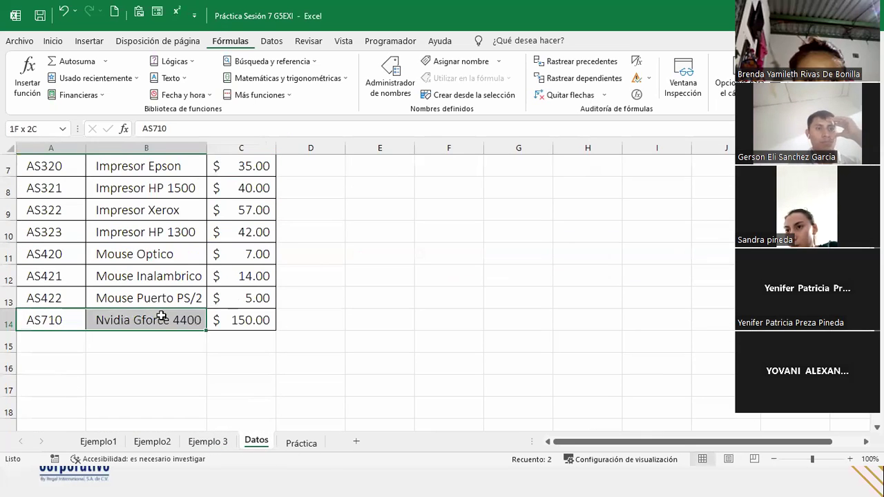
click(162, 316)
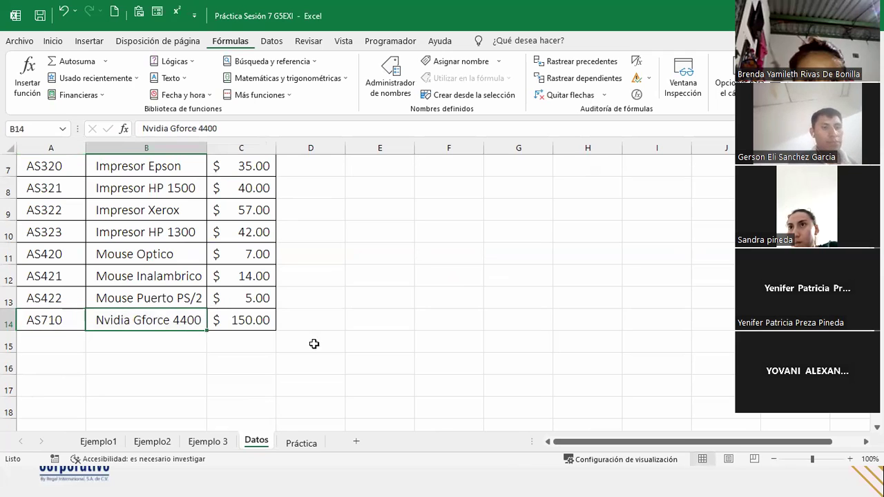
click(205, 442)
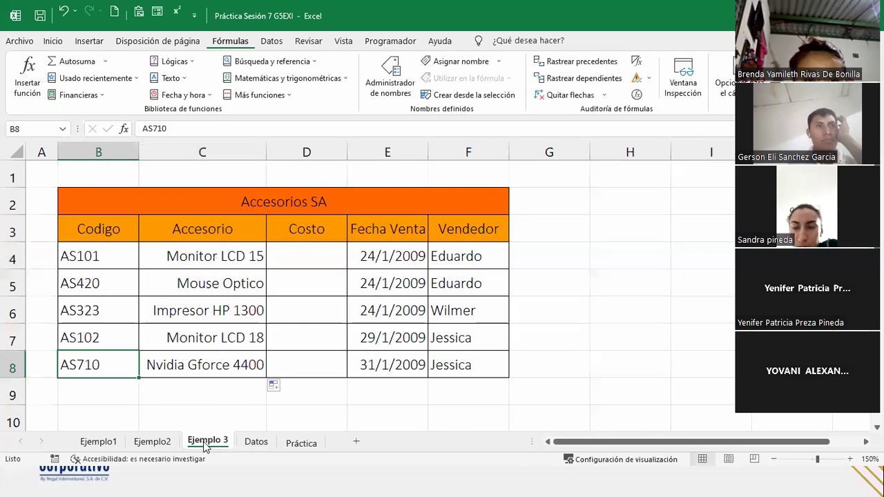
click(231, 351)
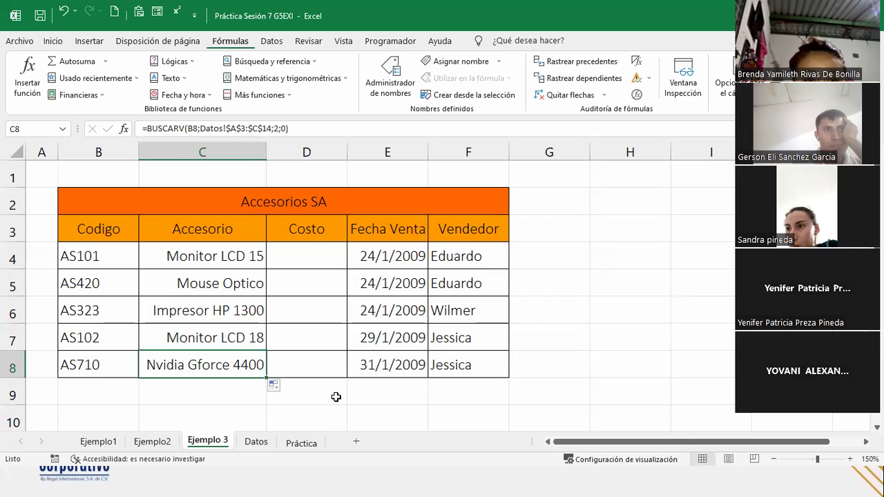
double_click(227, 254)
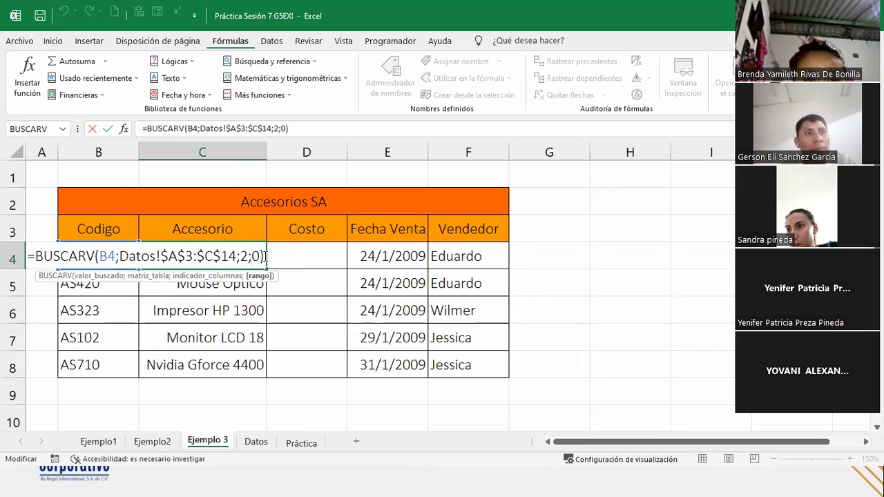
click(266, 256)
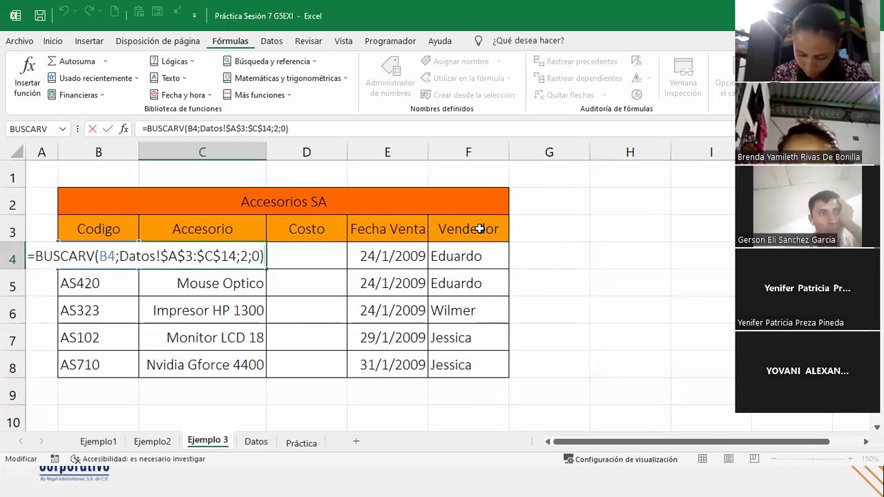
key(Return)
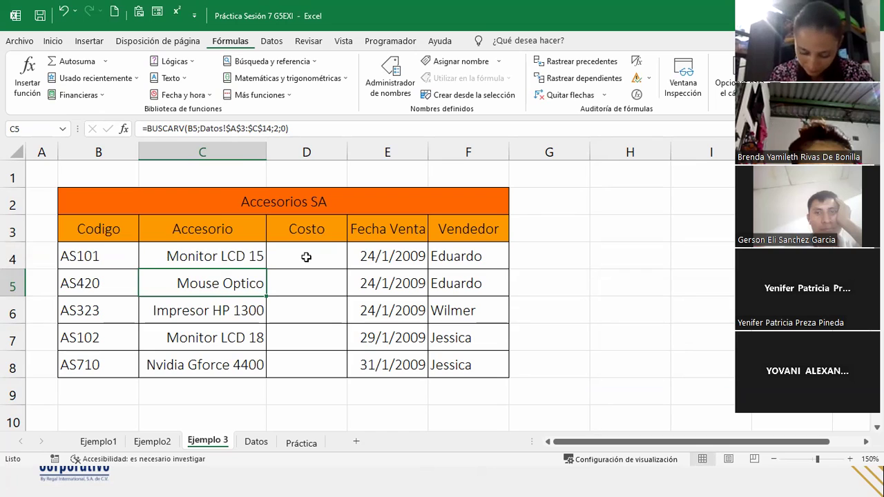
click(306, 257)
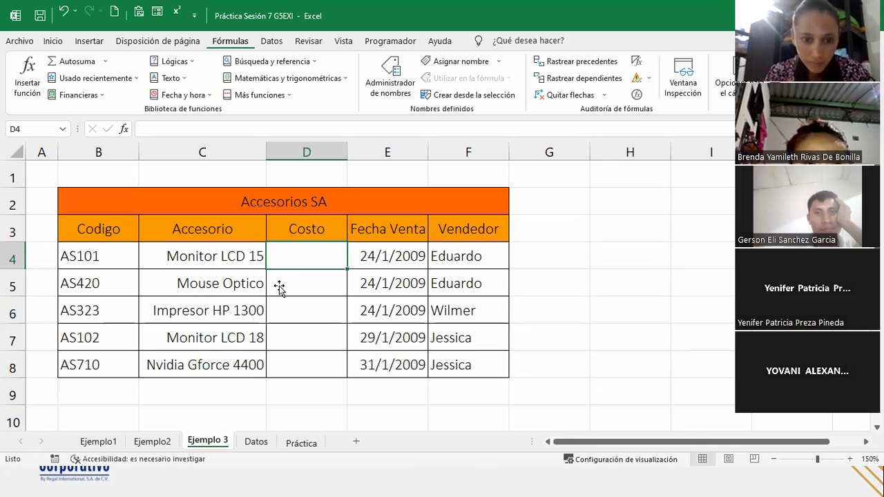
click(257, 442)
scroll(204, 324, up, 2)
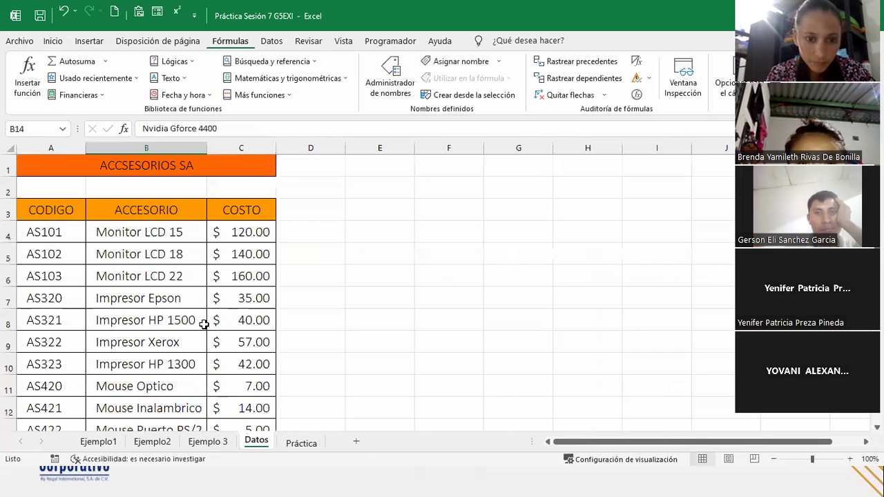
click(208, 441)
double_click(230, 258)
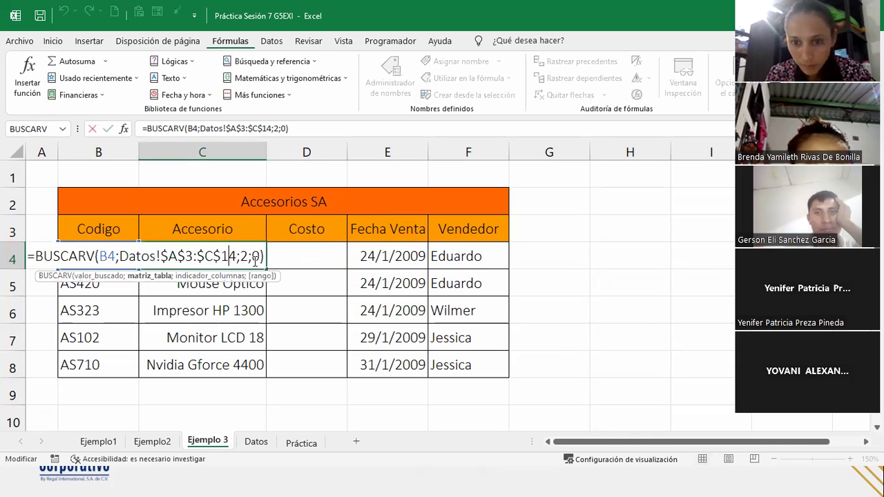
double_click(257, 257)
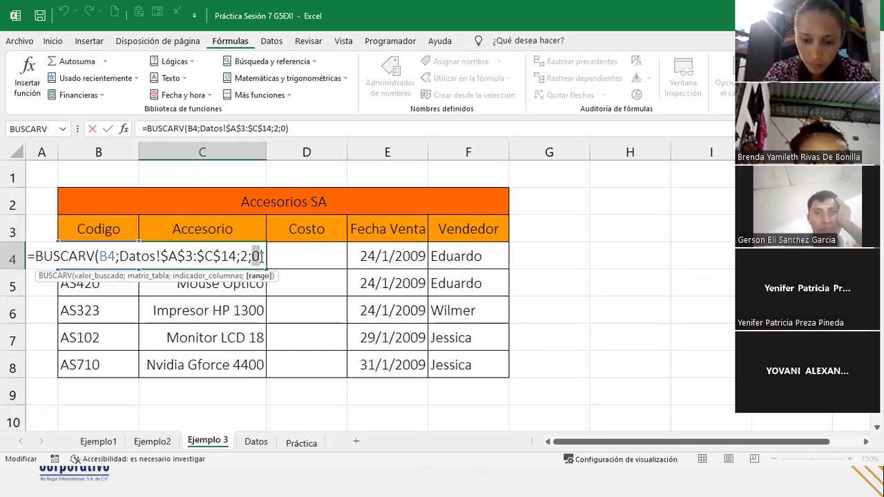
key(Return)
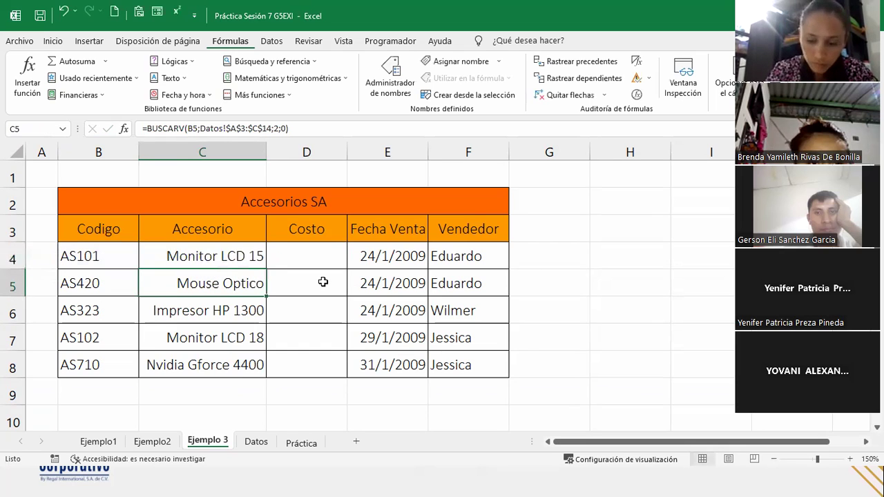
Step: Open C4's =BUSCARV(B4;Datos!$A$3:$C$14;2;0) formula in edit mode
click(215, 258)
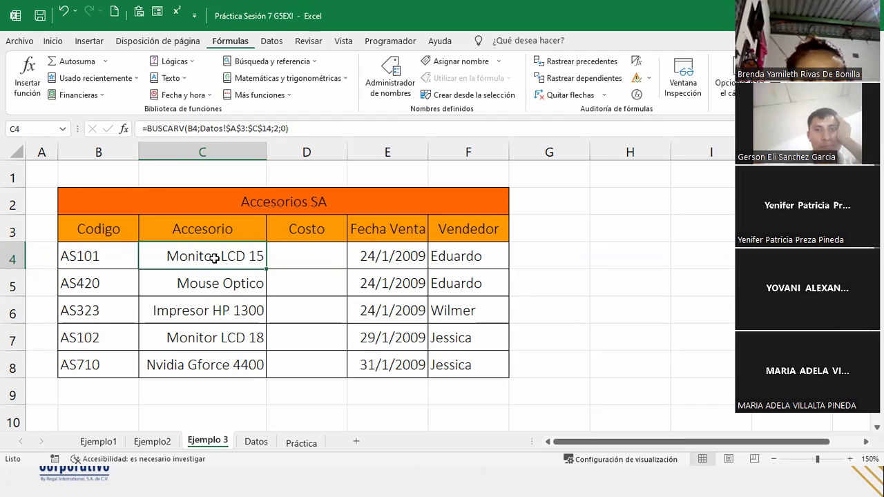
double_click(215, 258)
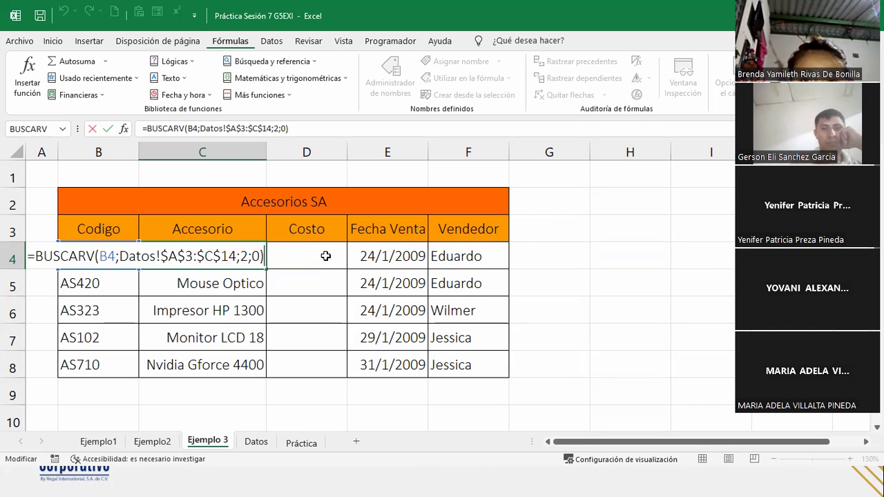
key(Return)
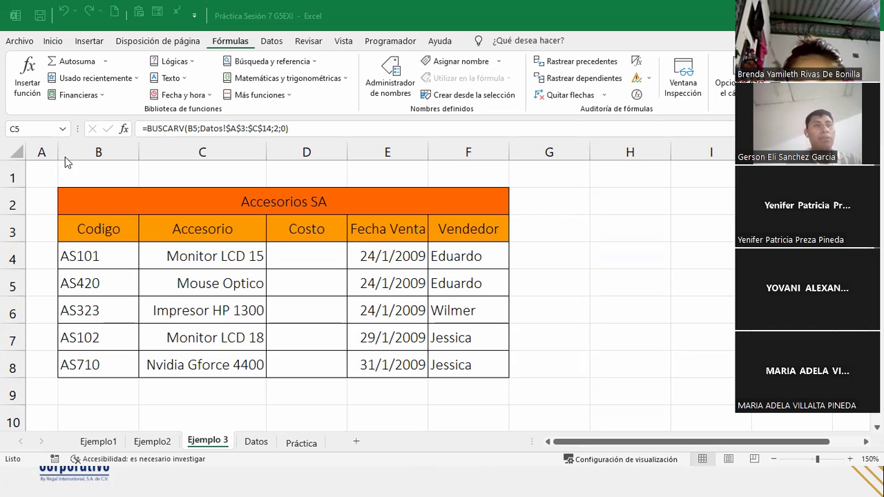
click(259, 250)
double_click(259, 250)
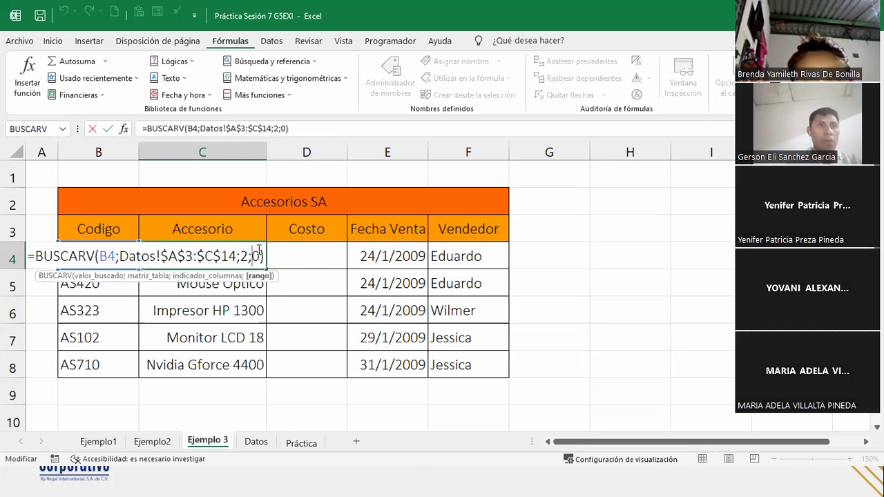
click(266, 255)
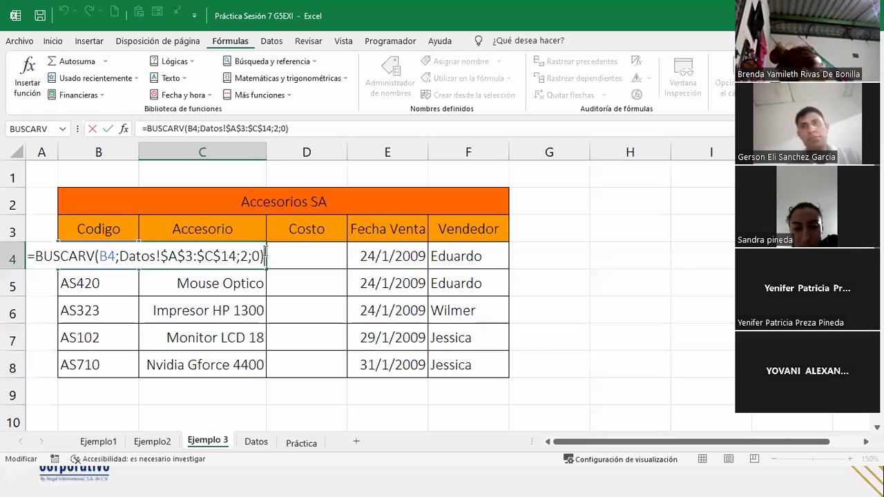
key(ctrl+Return)
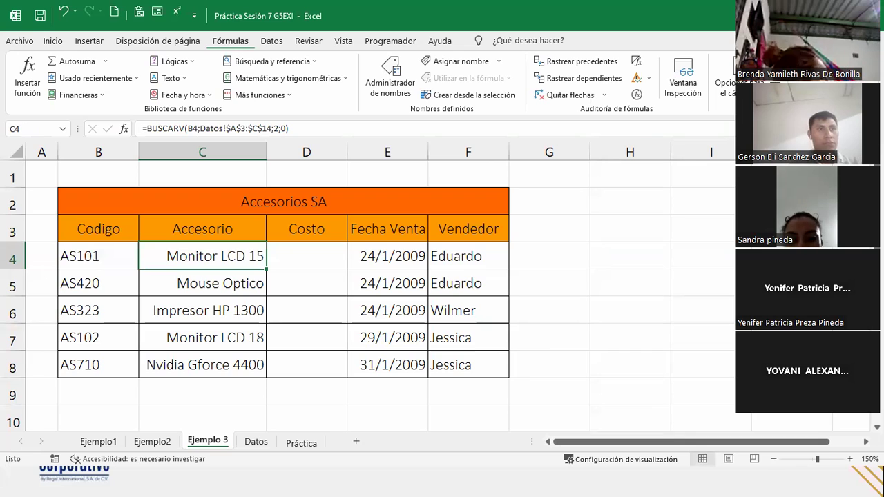
key(alt+Tab)
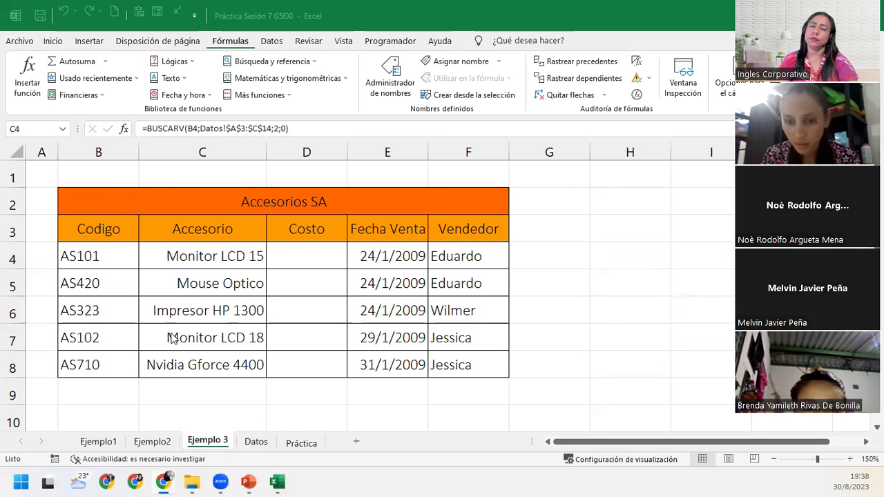
click(178, 256)
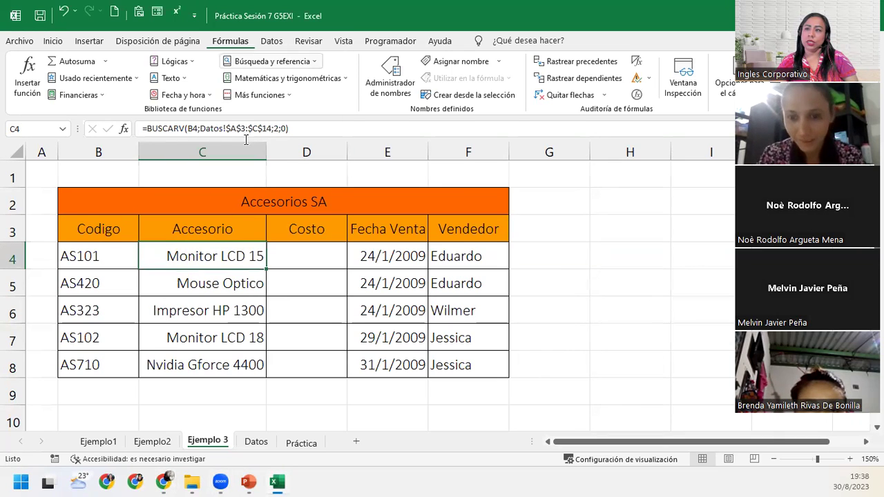
double_click(220, 249)
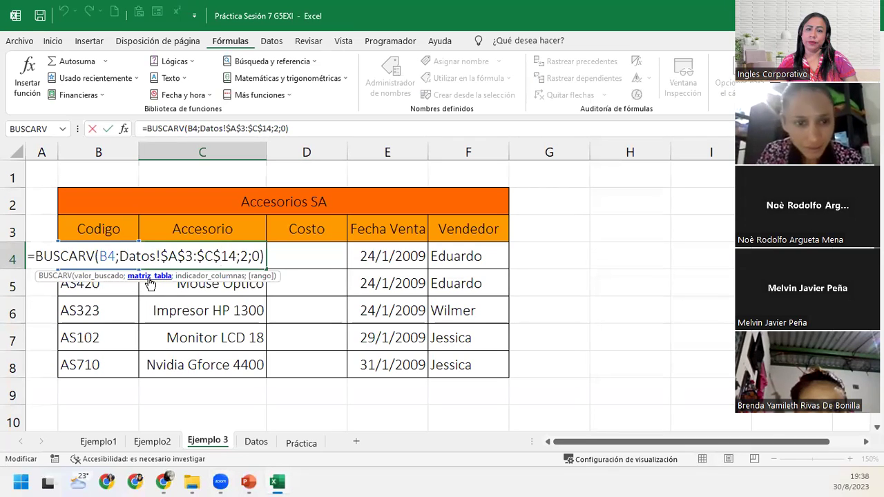
click(150, 278)
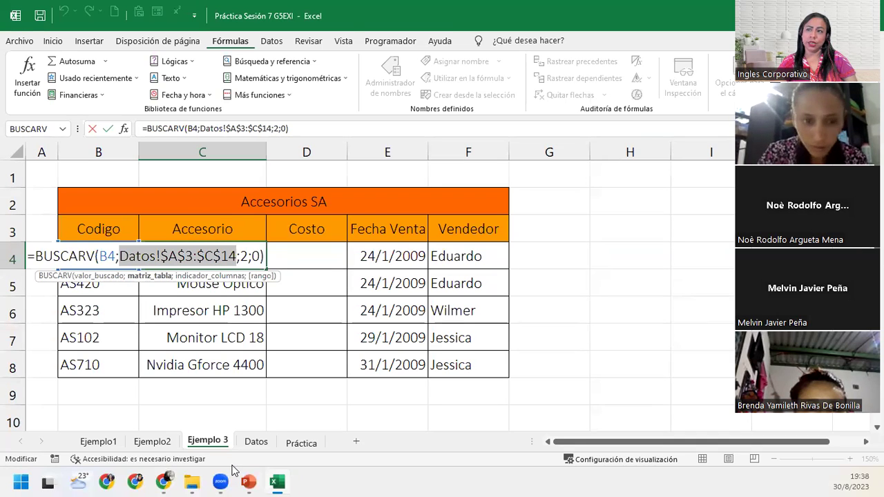
key(Return)
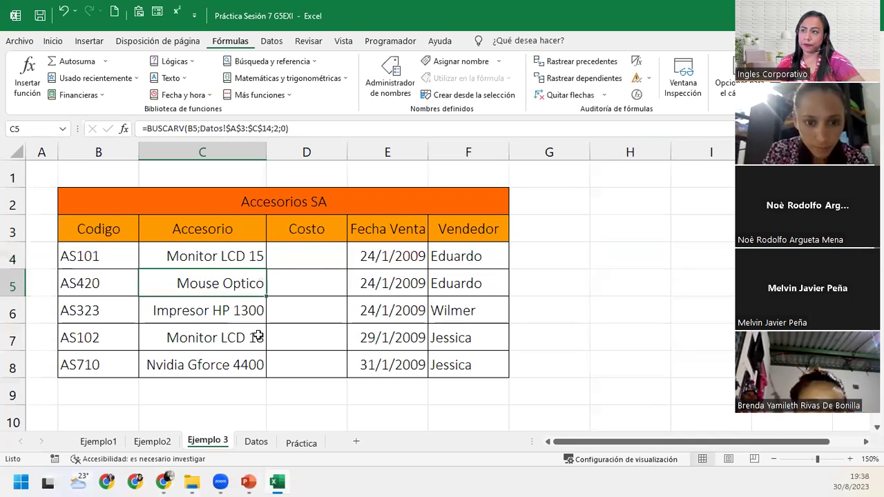
click(305, 254)
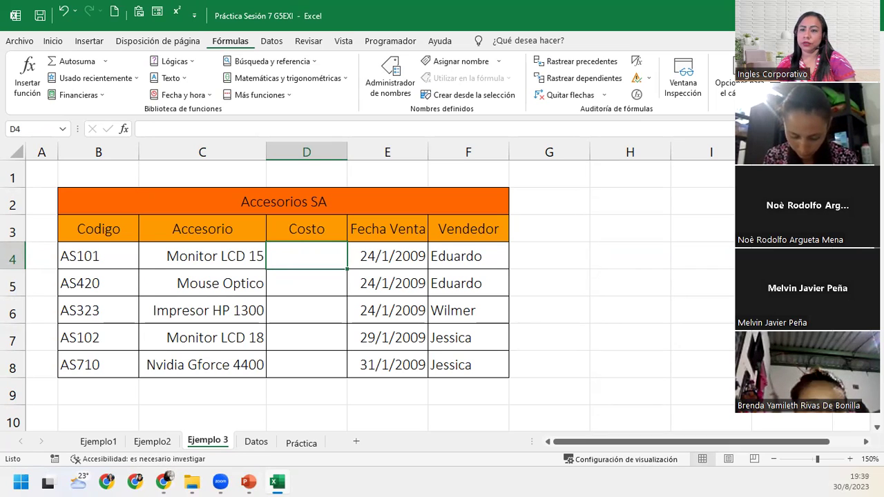
Step: Switch away from the Excel window with Alt+Tab
key(alt+Tab)
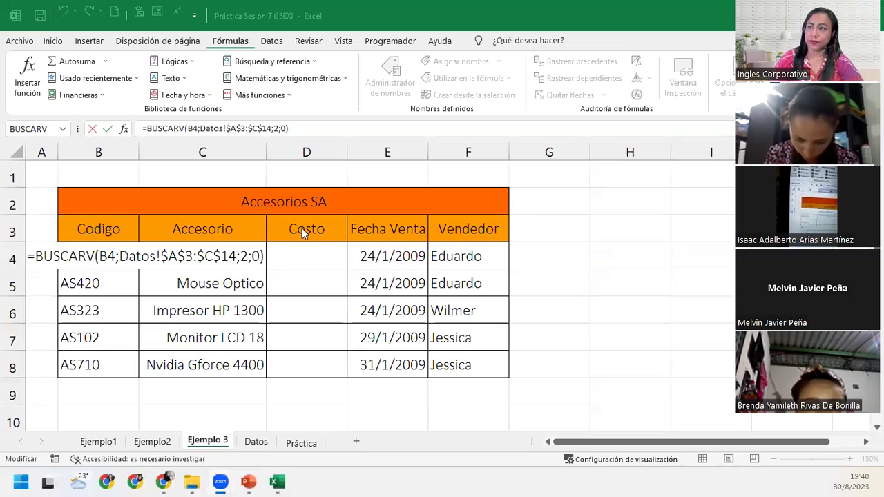
click(267, 256)
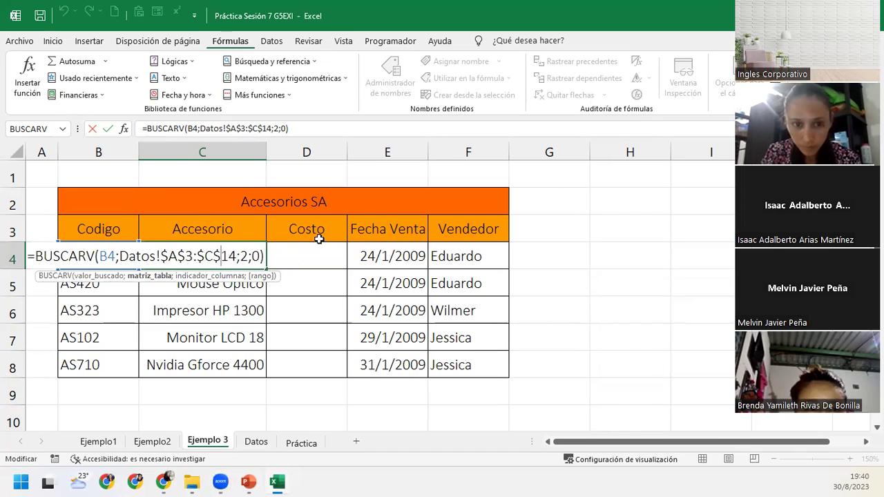
key(Return)
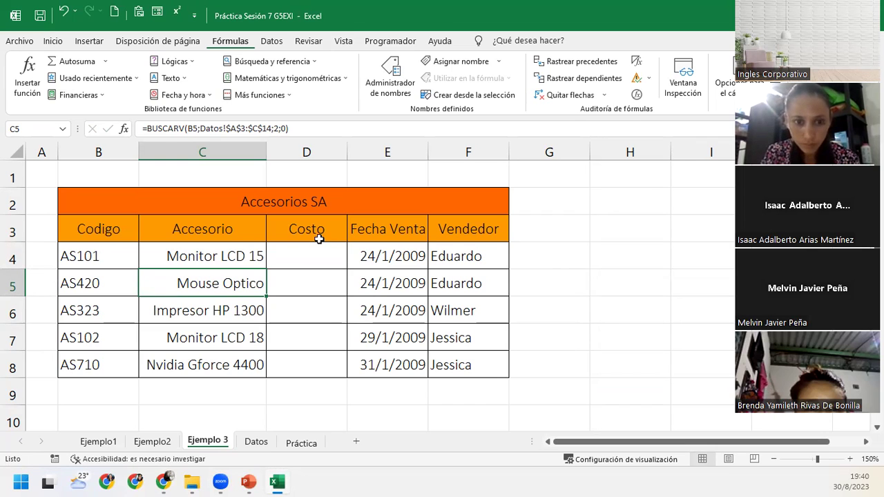
double_click(224, 257)
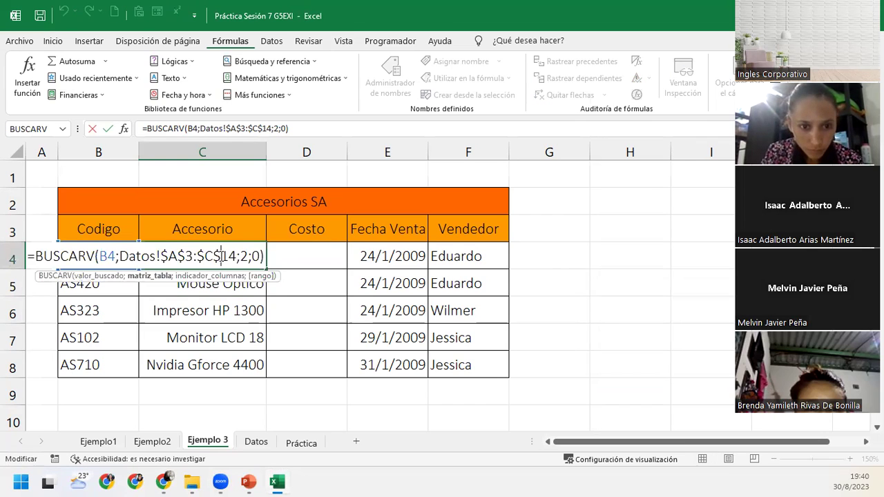
click(148, 275)
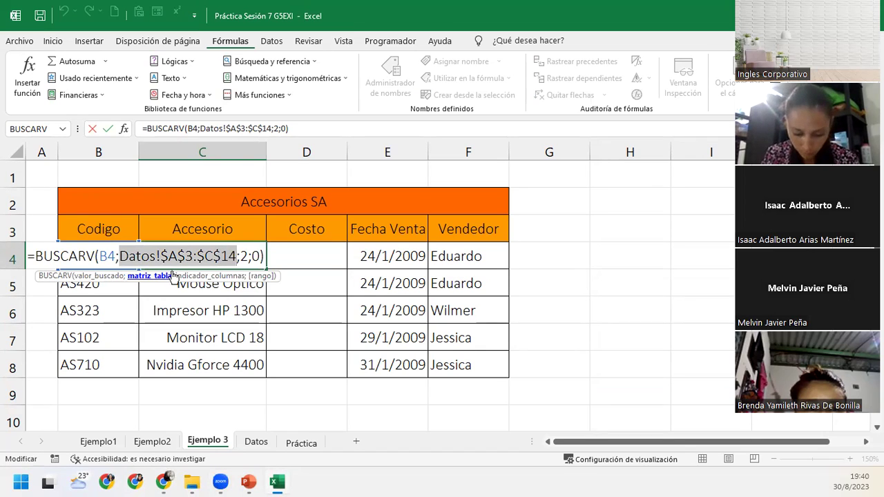
click(203, 276)
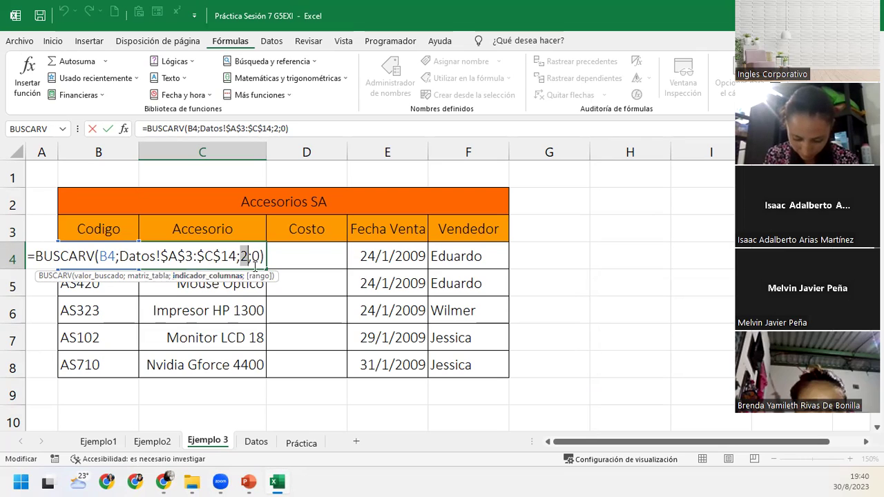
click(262, 276)
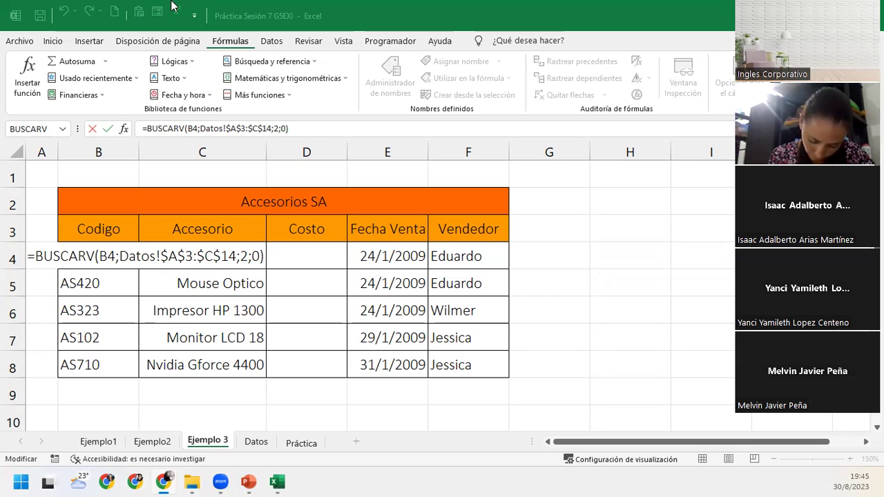
Step: Commit C4's lookup, then start a BUSCARV in D4 using B4 as the lookup value
click(264, 256)
key(Return)
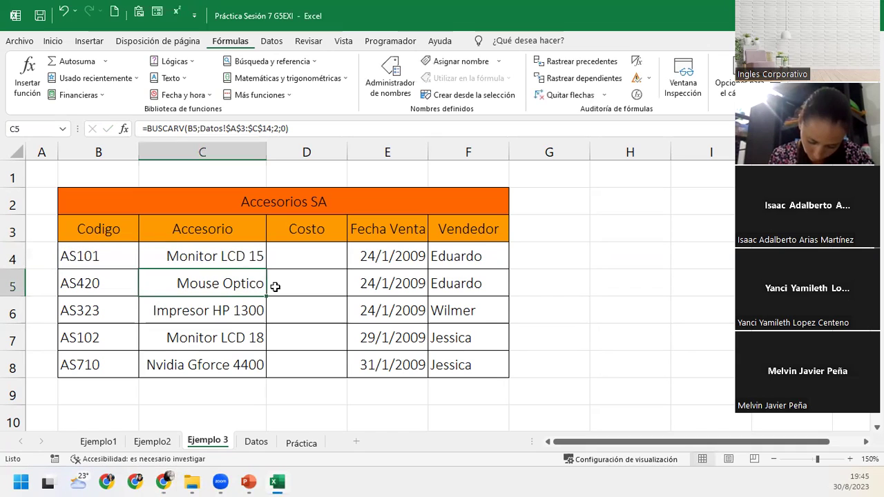
click(331, 252)
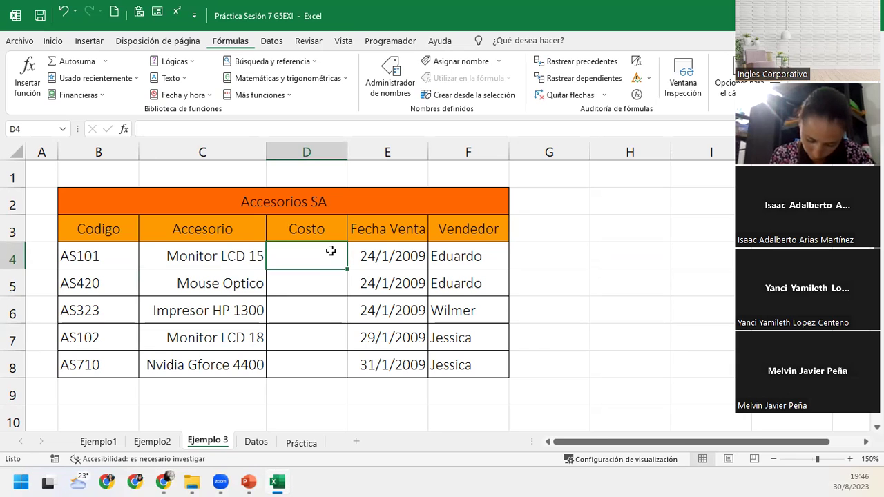
text(=buscar)
key(Down)
key(Down)
key(Tab)
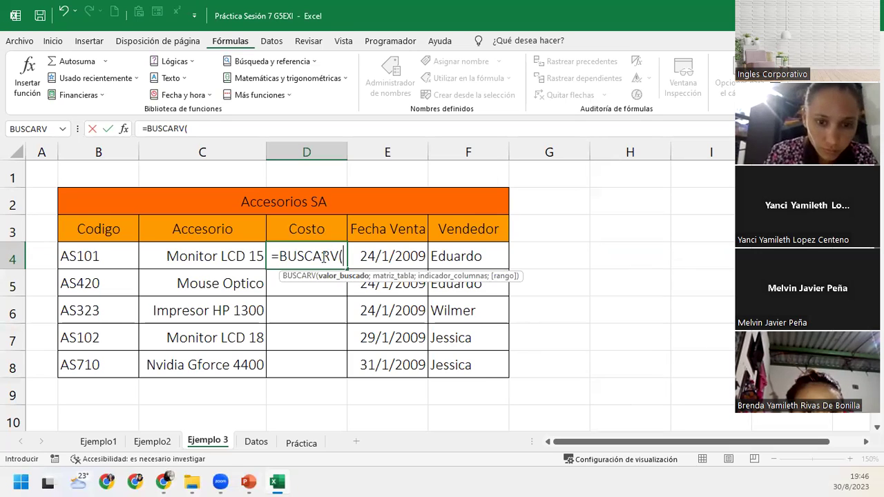
click(101, 256)
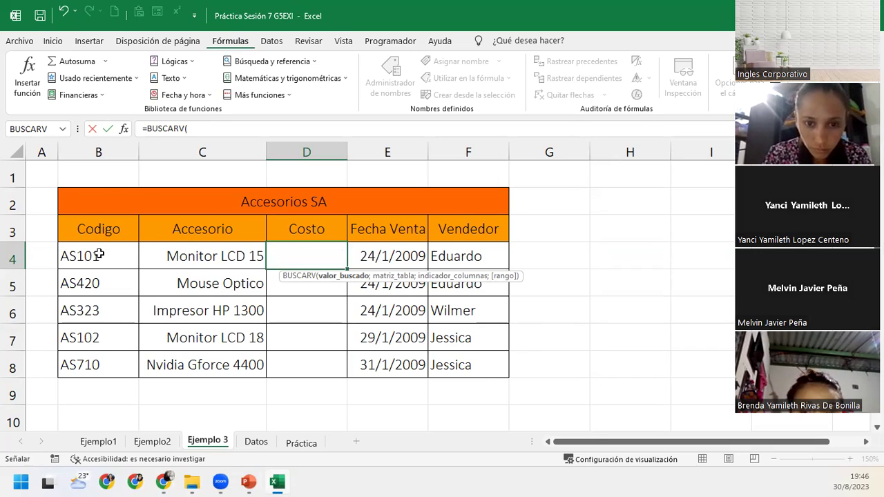
click(100, 256)
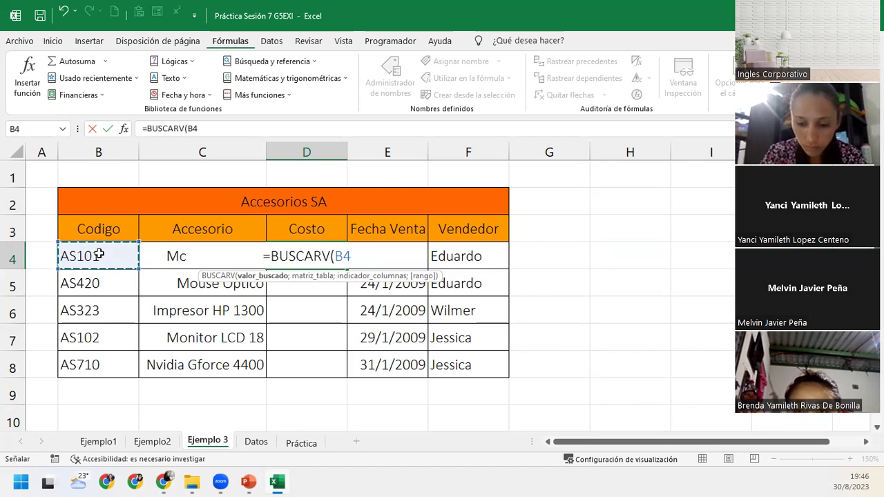
text(;)
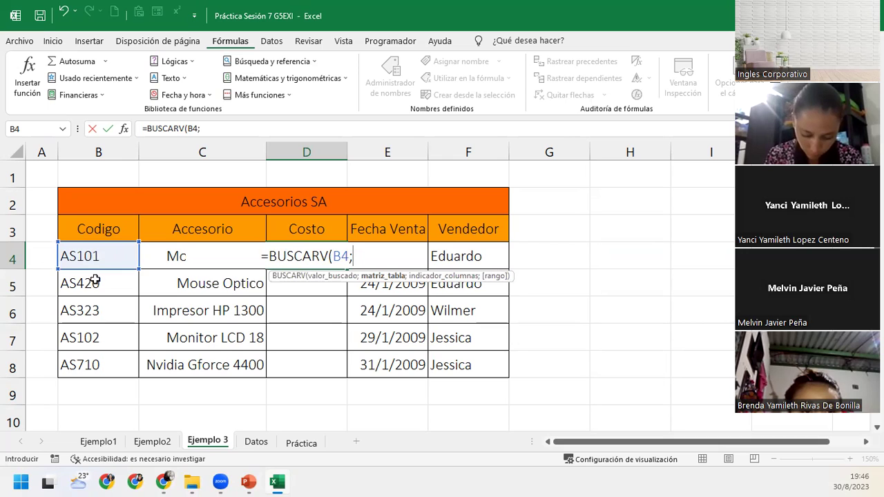
Step: Set D4's table to Datos!$A$3:$C$14, returning column 3 with exact match 0
click(256, 442)
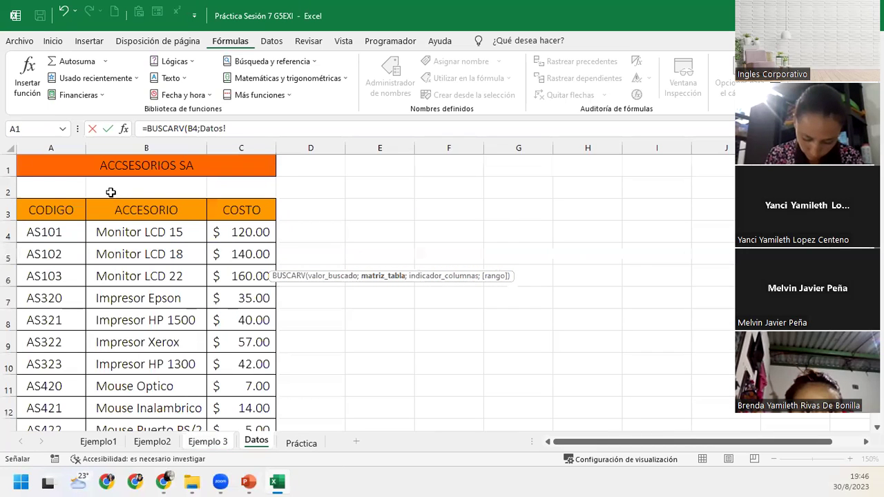
drag(54, 210, 219, 376)
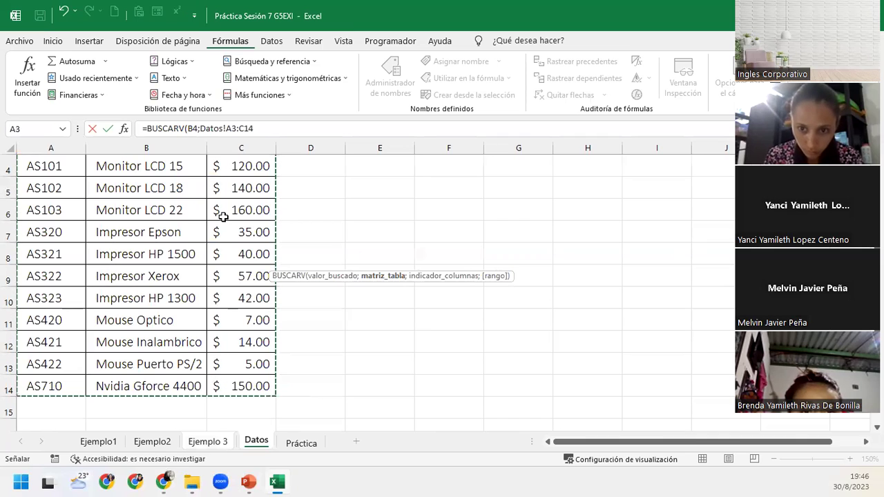
key(F4)
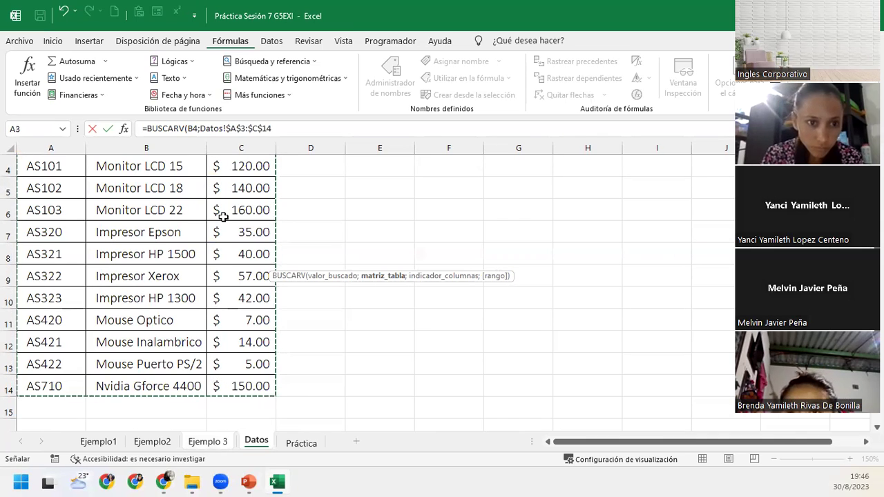
text(;)
scroll(300, 38, up, 1)
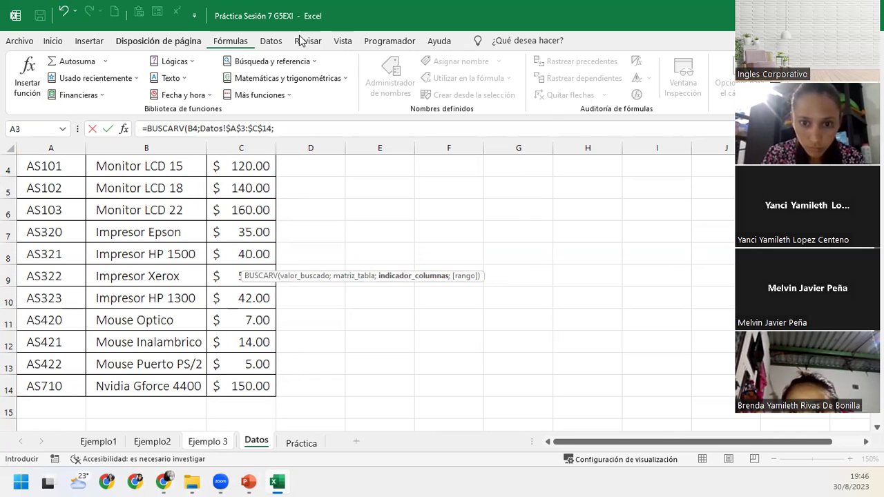
scroll(300, 38, up, 2)
scroll(285, 208, up, 1)
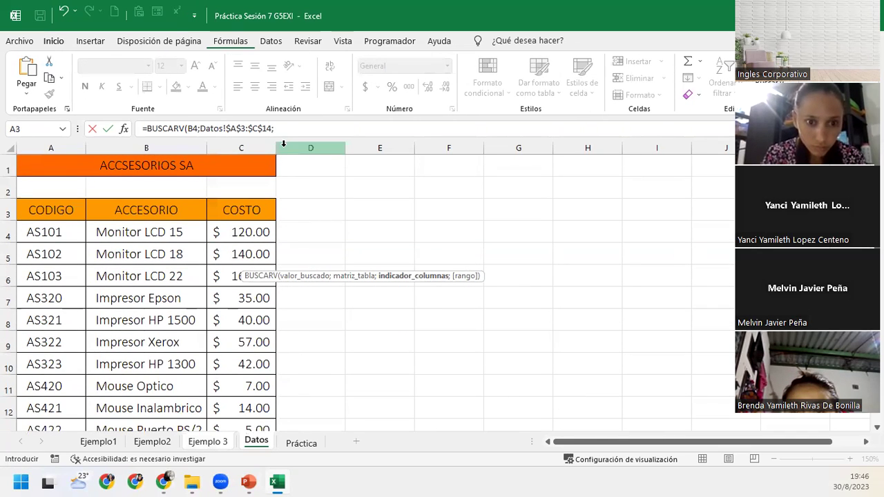
click(285, 132)
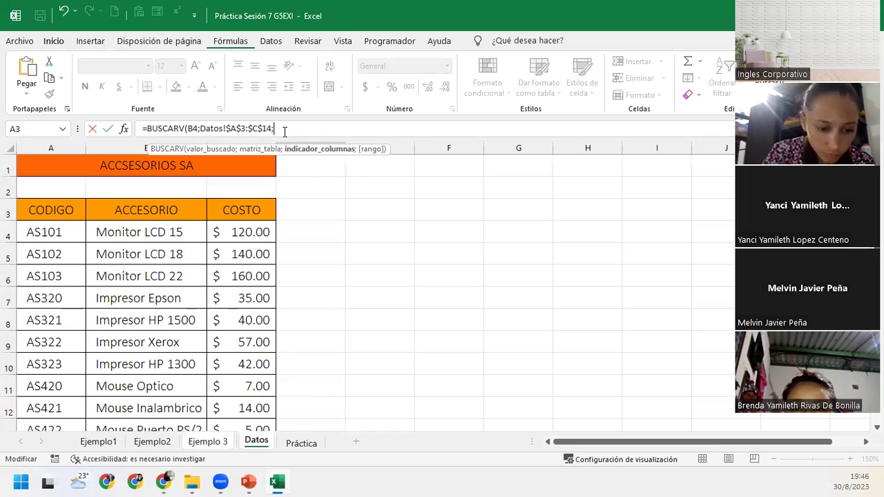
text(3;)
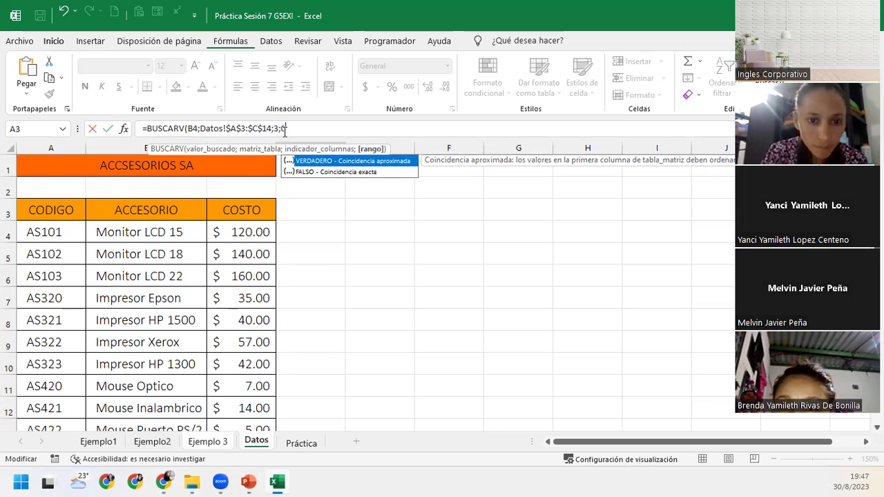
text(0))
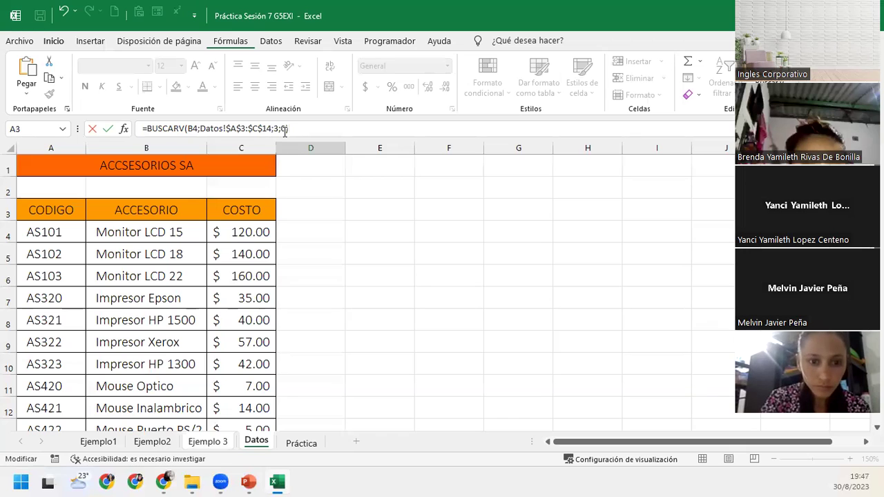
key(Return)
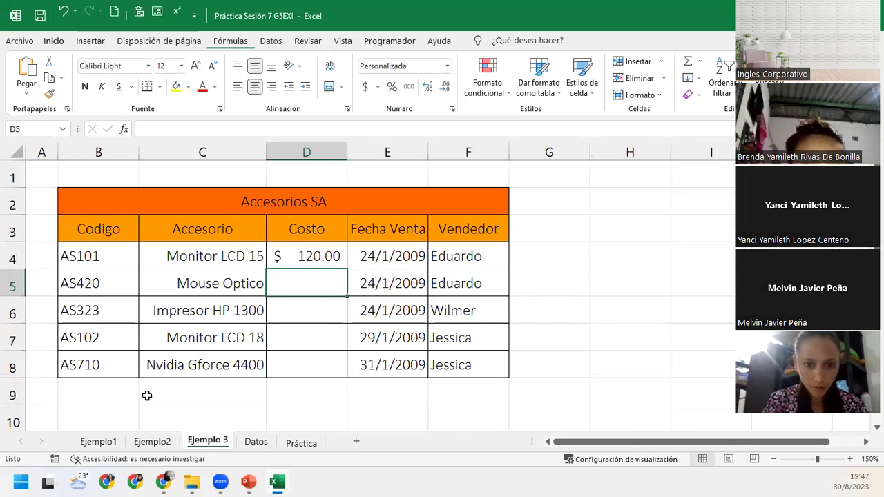
click(262, 445)
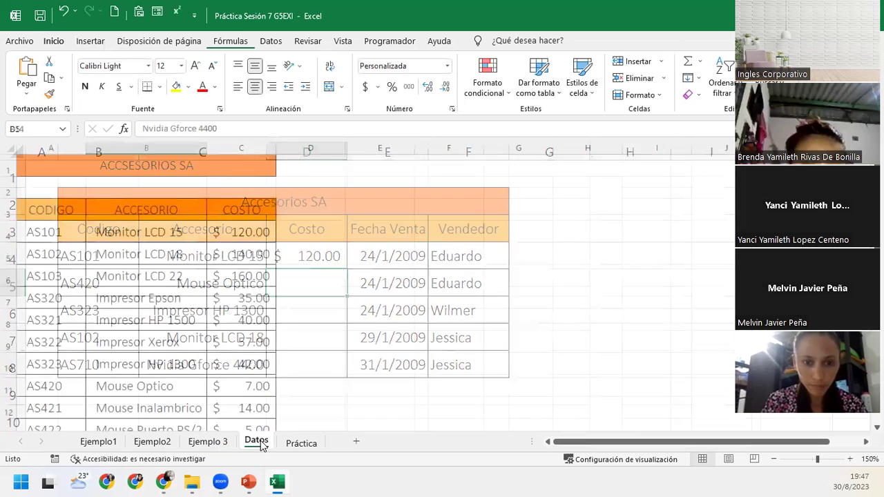
click(10, 235)
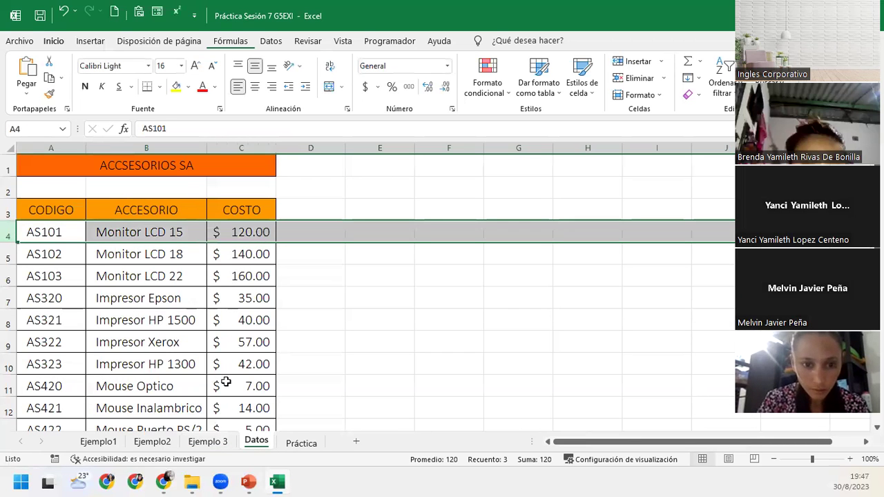
click(206, 441)
click(313, 252)
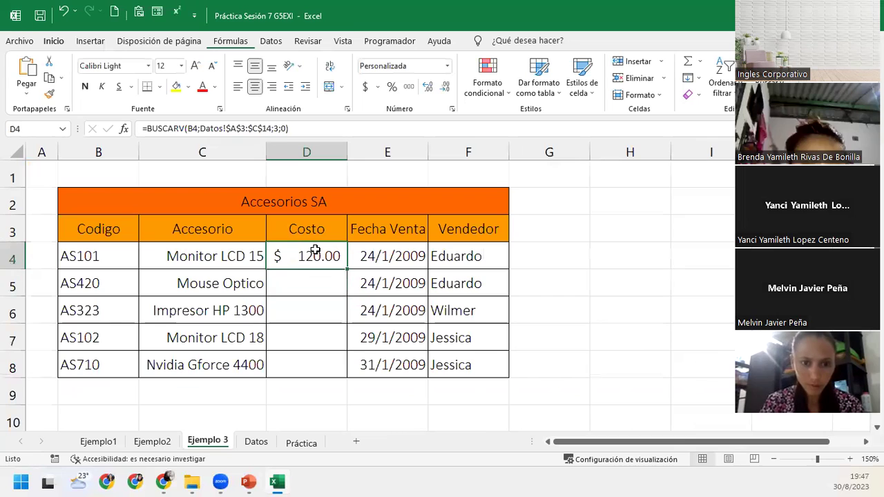
double_click(347, 268)
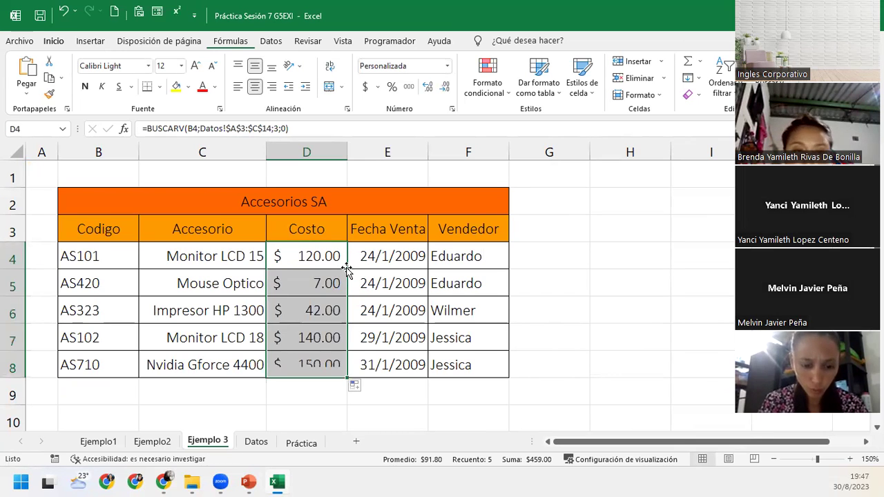
click(306, 335)
click(76, 310)
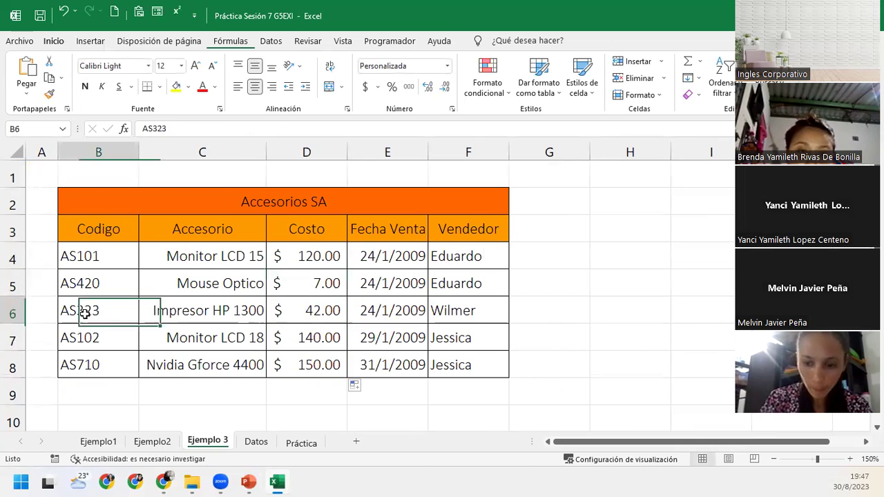
click(255, 441)
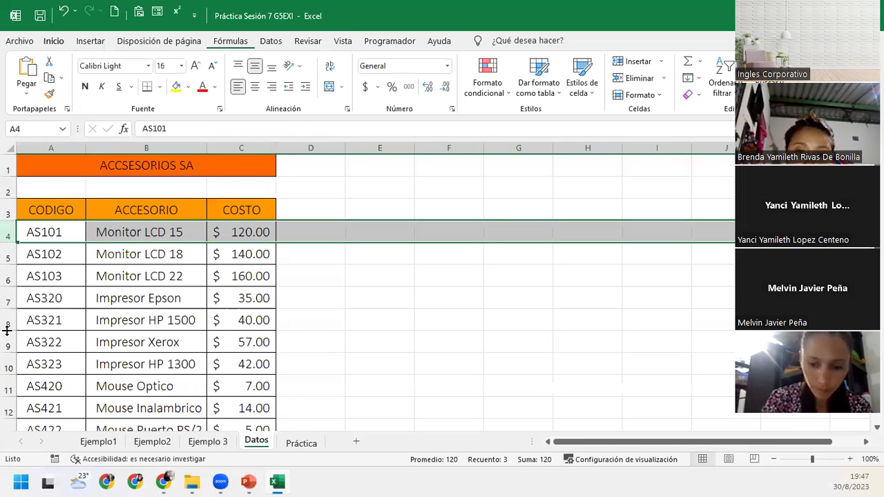
click(9, 364)
click(211, 441)
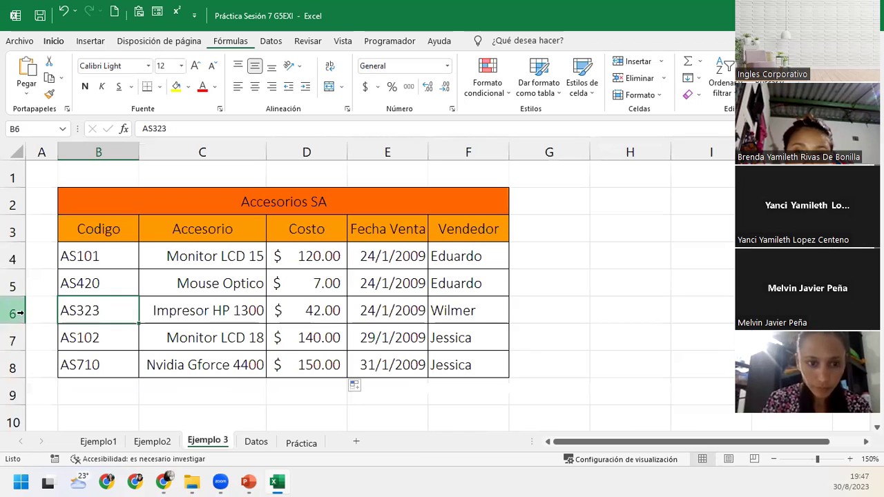
click(20, 313)
click(307, 310)
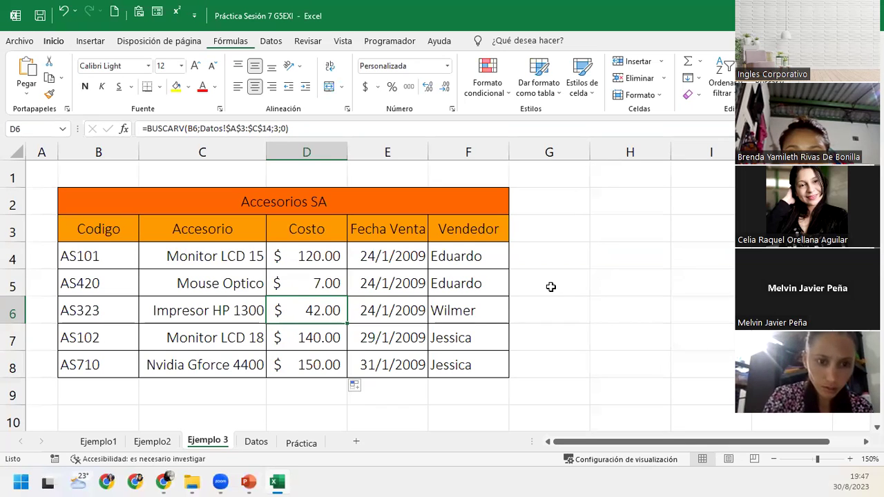
Step: Switch to the Práctica sheet, review the ORO/PLATA/FANTASIA price grid, and select Costo cell C5
click(304, 442)
scroll(268, 312, down, 4)
scroll(263, 307, up, 4)
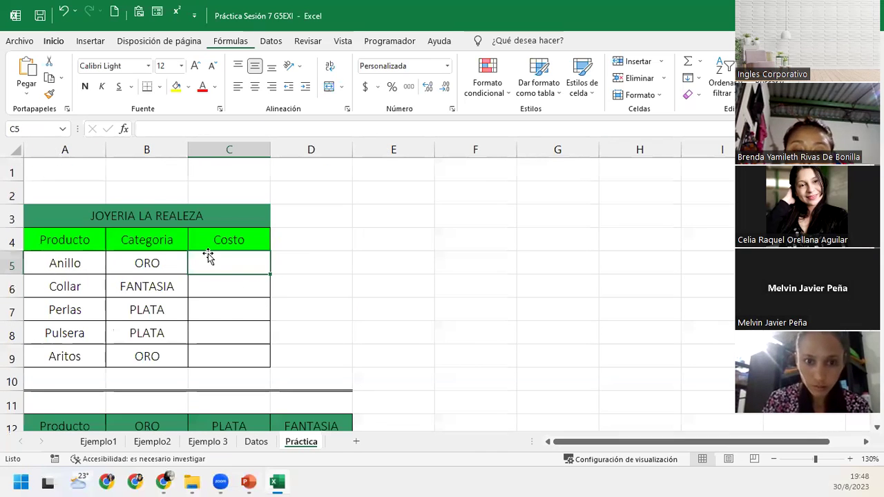
scroll(205, 256, down, 4)
scroll(201, 258, down, 4)
scroll(200, 259, up, 6)
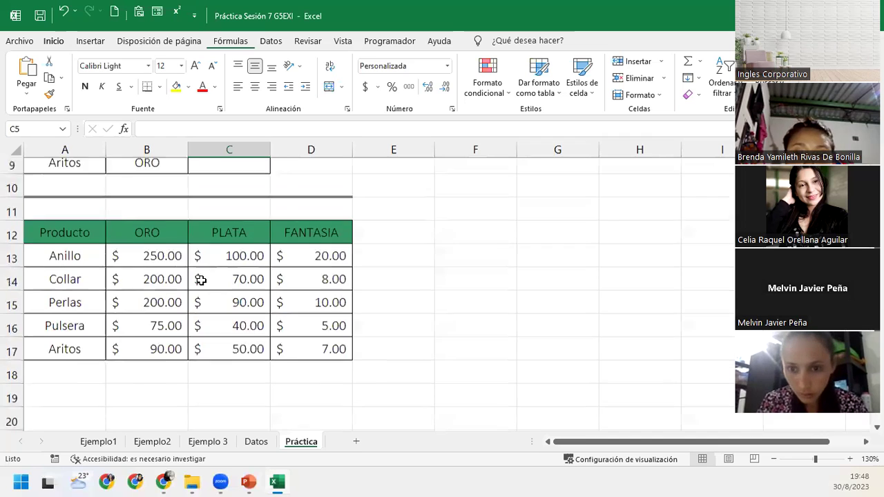
scroll(200, 260, up, 2)
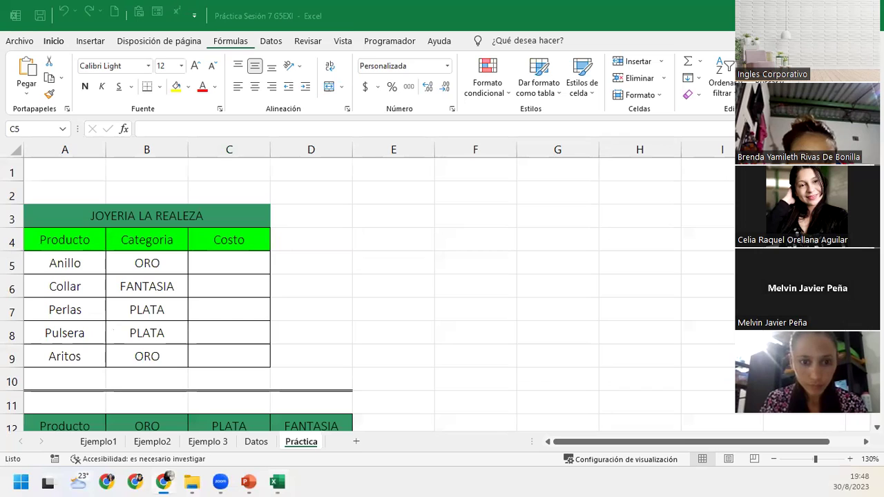
click(237, 261)
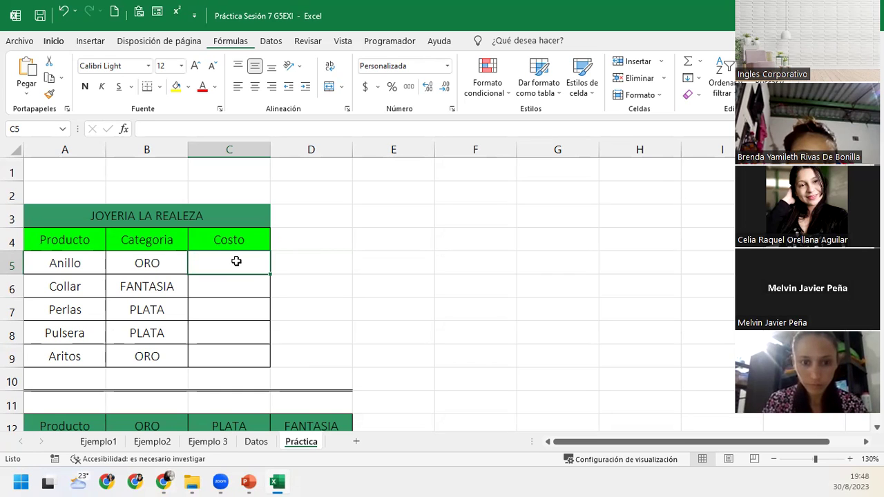
scroll(237, 261, down, 1)
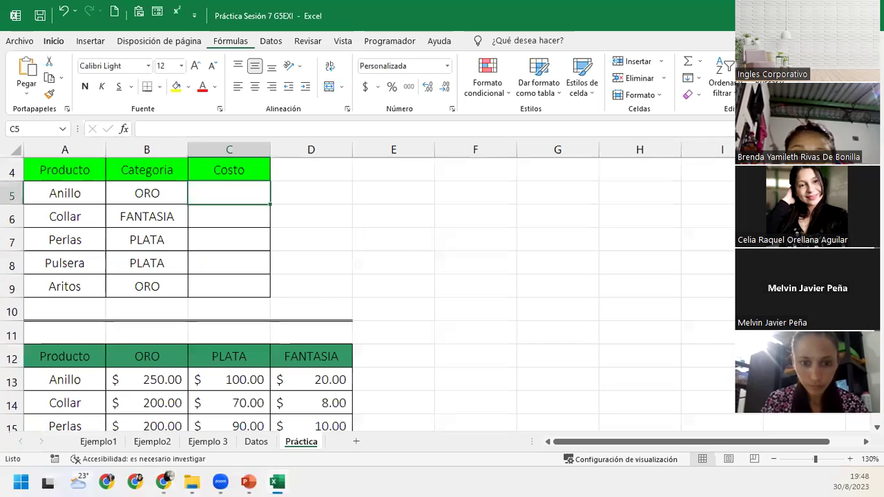
key(alt+Tab)
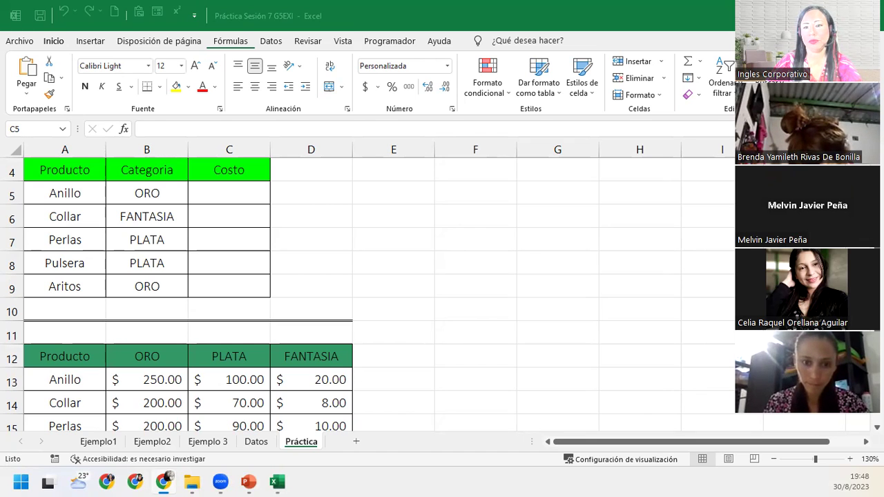
click(223, 194)
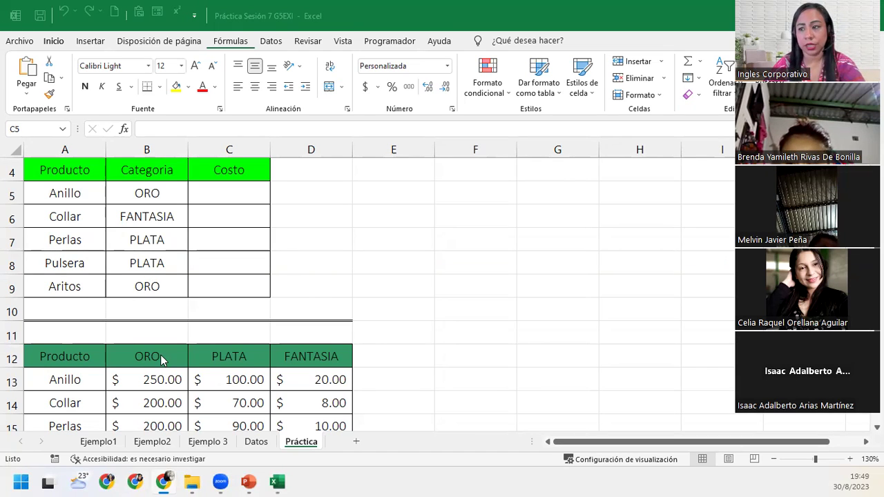
Step: On Ejemplo 3, reopen C4's =BUSCARV(B4;Datos!$A$3:$C$14;2;0) and highlight its Datos table range, leaving it unchanged
click(207, 441)
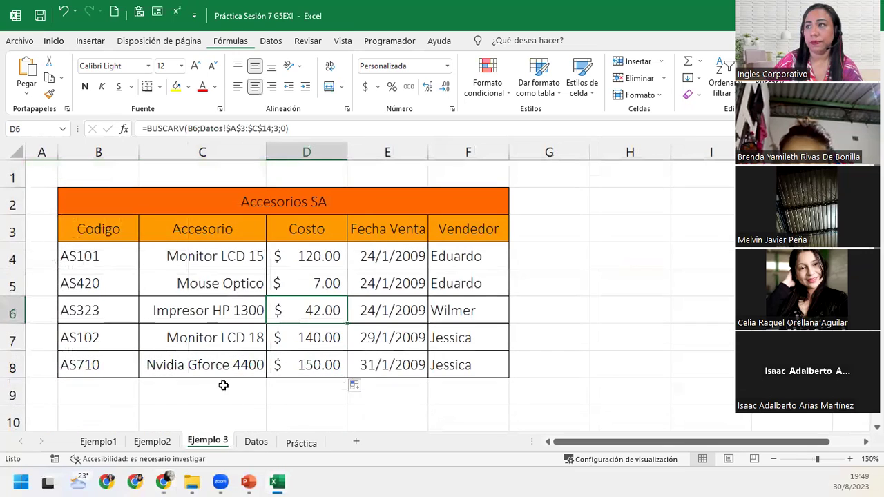
double_click(204, 256)
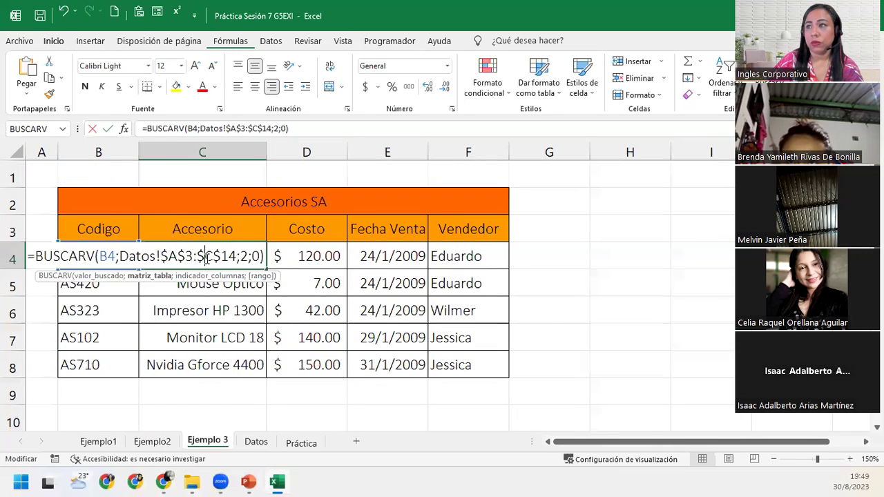
click(150, 281)
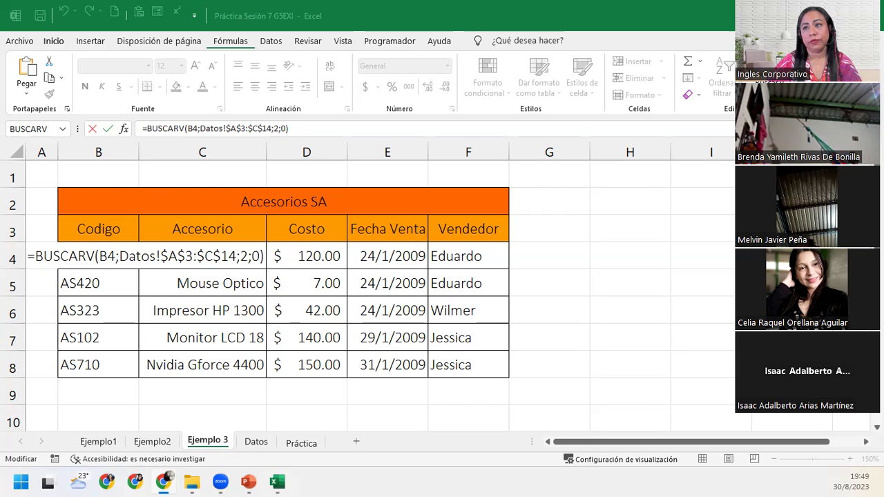
click(185, 260)
click(166, 276)
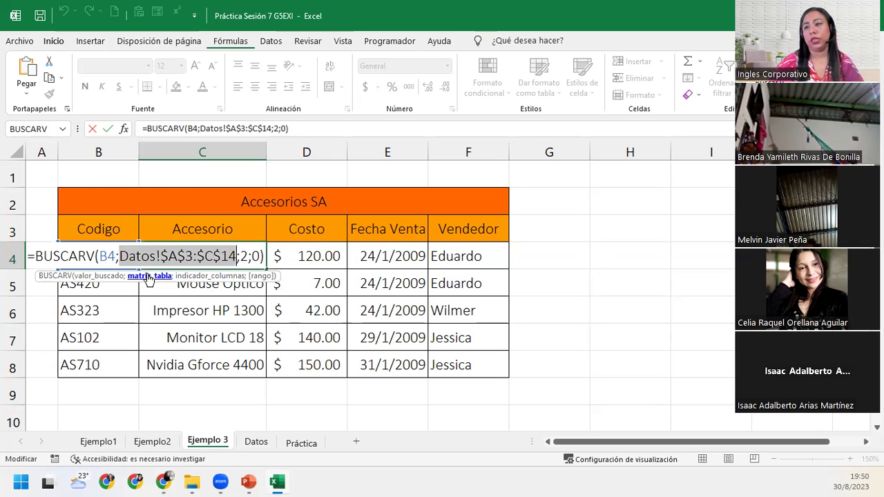
key(Return)
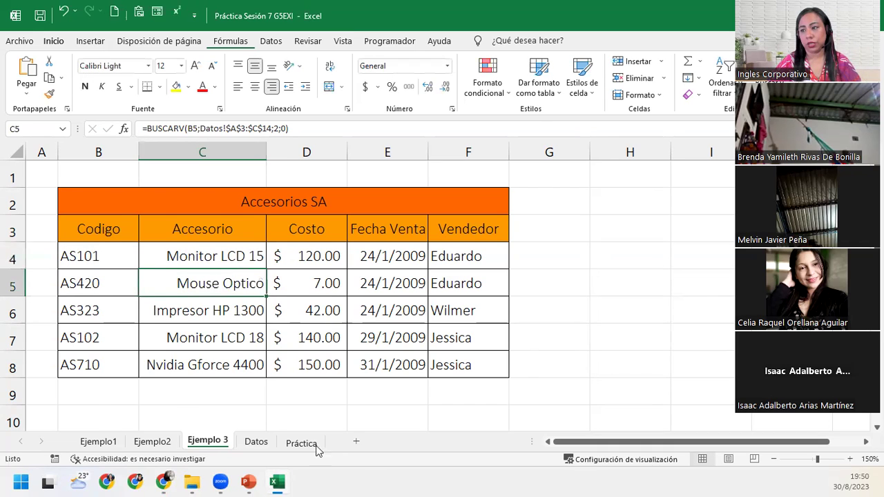
Step: Look over the ACCESORIO column in the Datos table, then return to the Práctica sheet
click(255, 442)
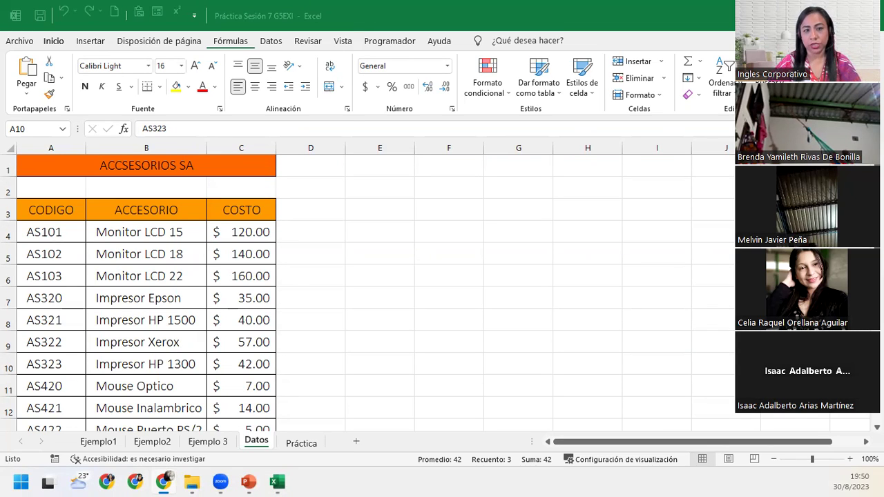
key(alt+Tab)
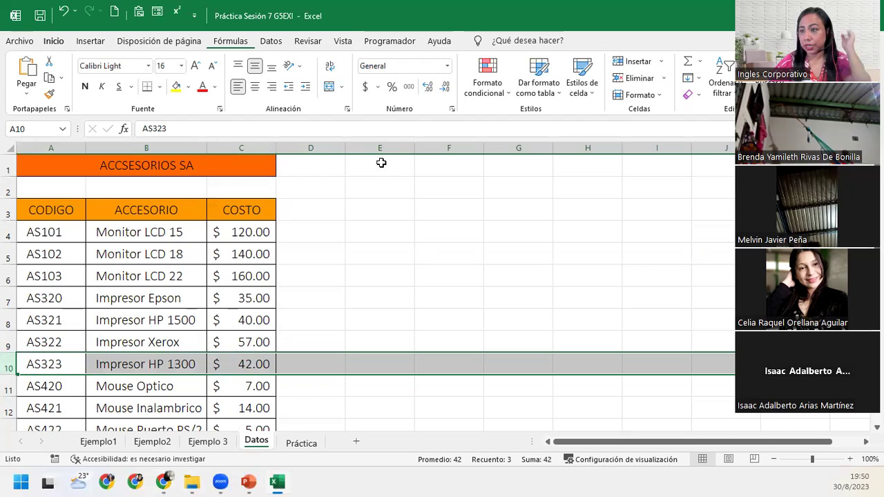
click(186, 207)
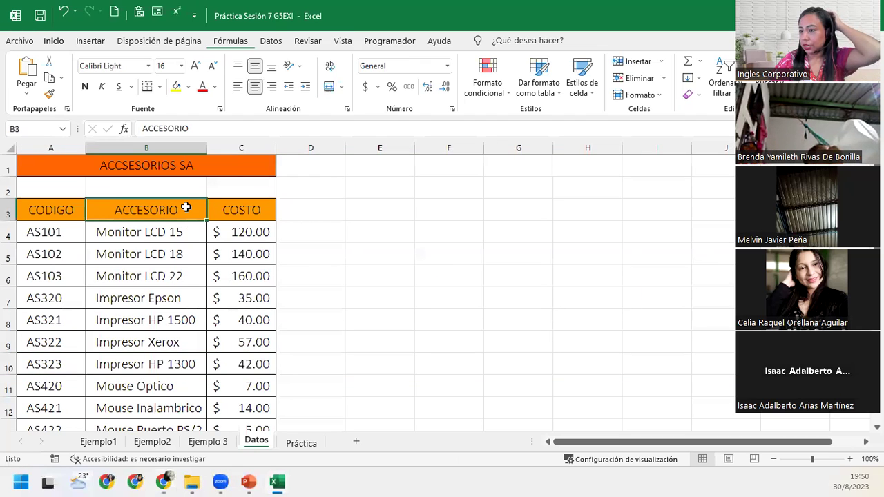
click(313, 446)
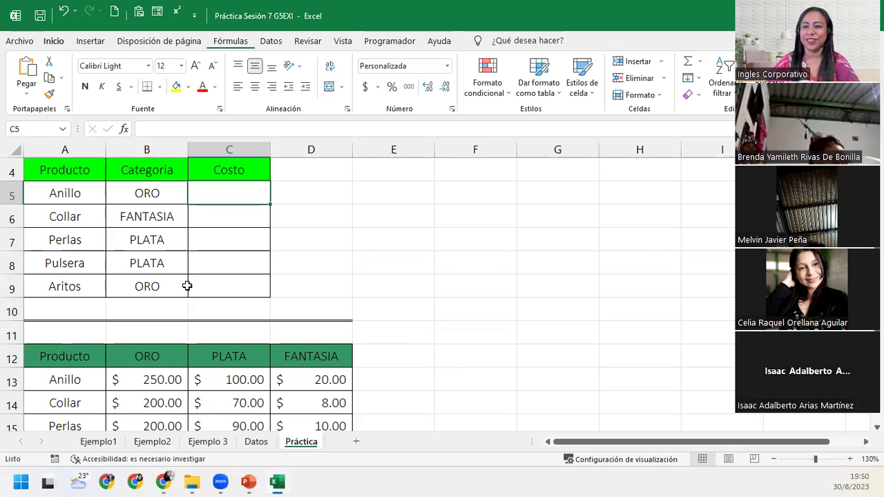
scroll(206, 200, down, 4)
scroll(207, 214, up, 4)
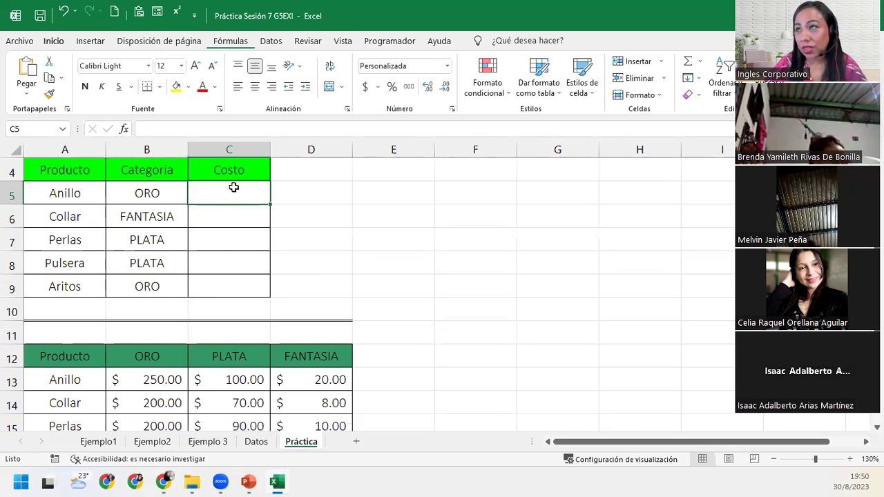
Step: Point out the product and category columns and the Anillo ORO and Collar FANTASIA prices, ending on C5
click(44, 147)
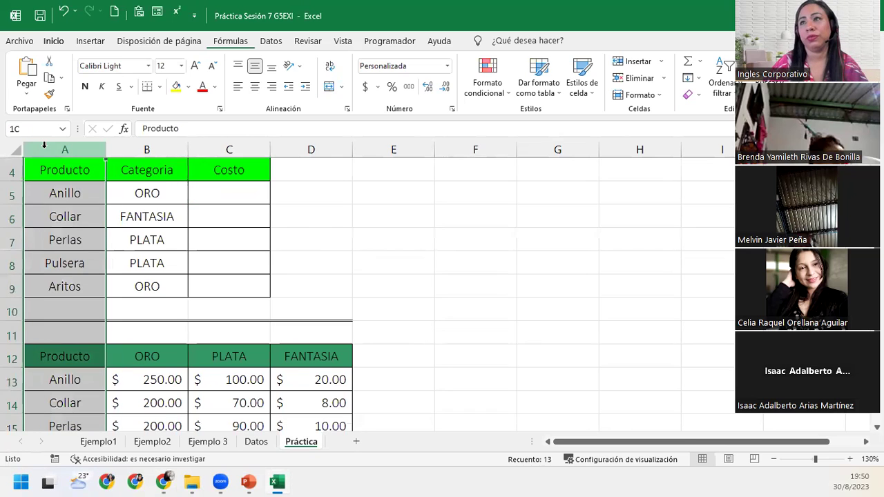
drag(71, 147, 134, 147)
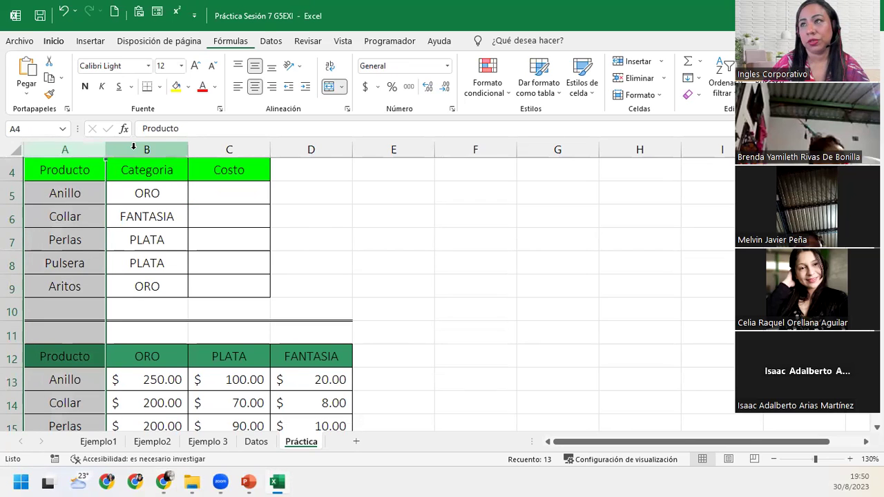
click(133, 147)
click(237, 189)
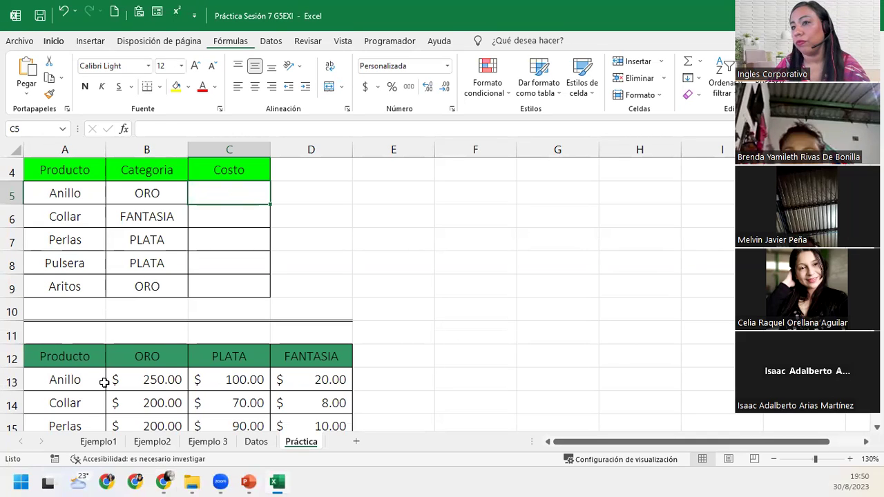
click(90, 382)
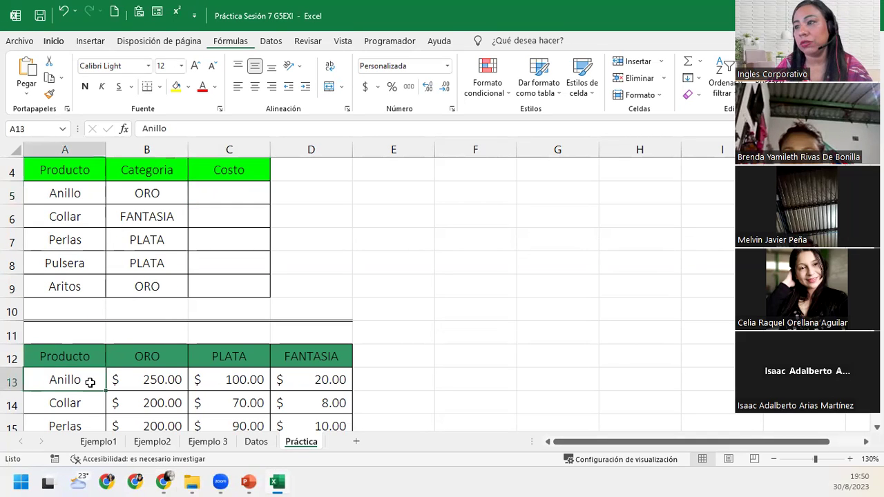
ctrl+click(154, 382)
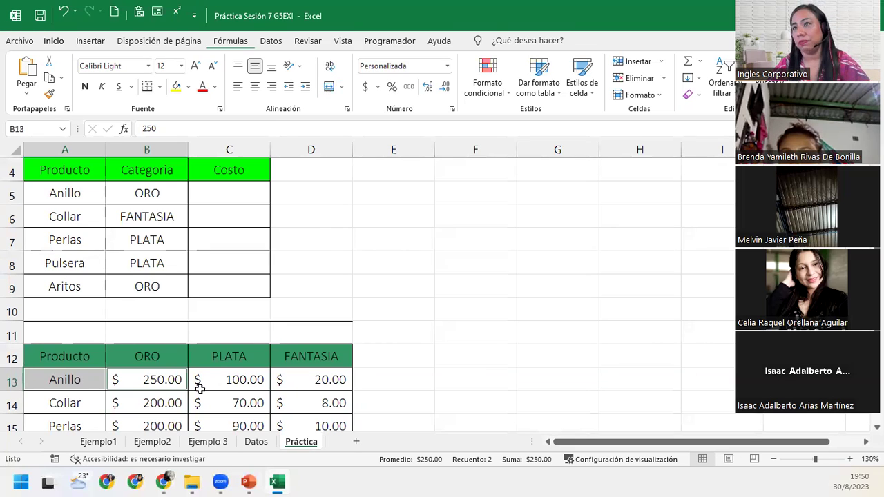
click(77, 405)
ctrl+click(319, 402)
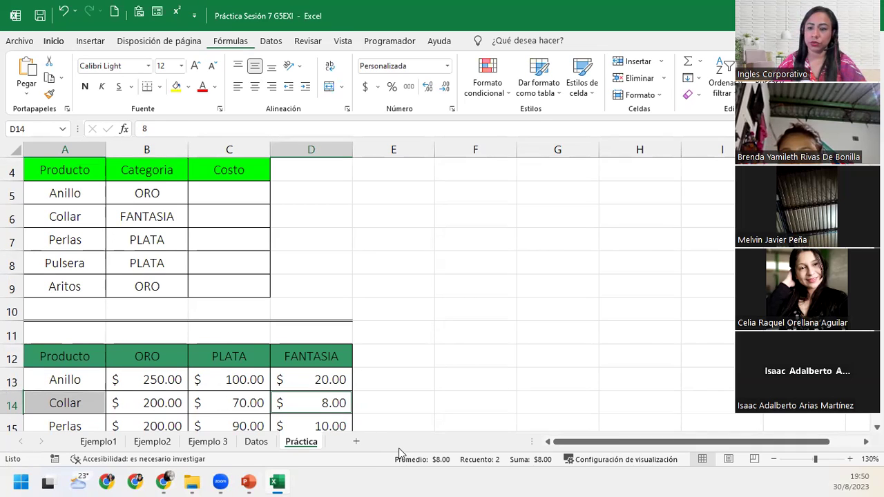
click(223, 197)
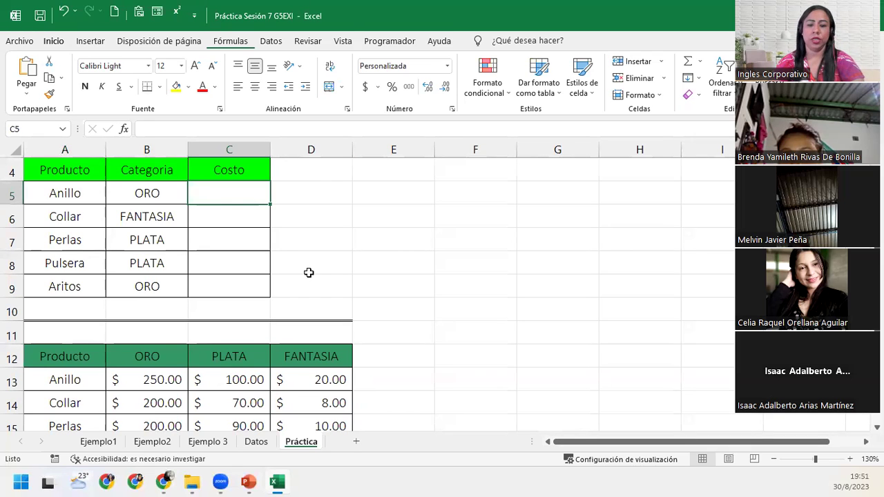
Step: Start =BUSCARV in C5 with A5 as the lookup value
text(=buscar)
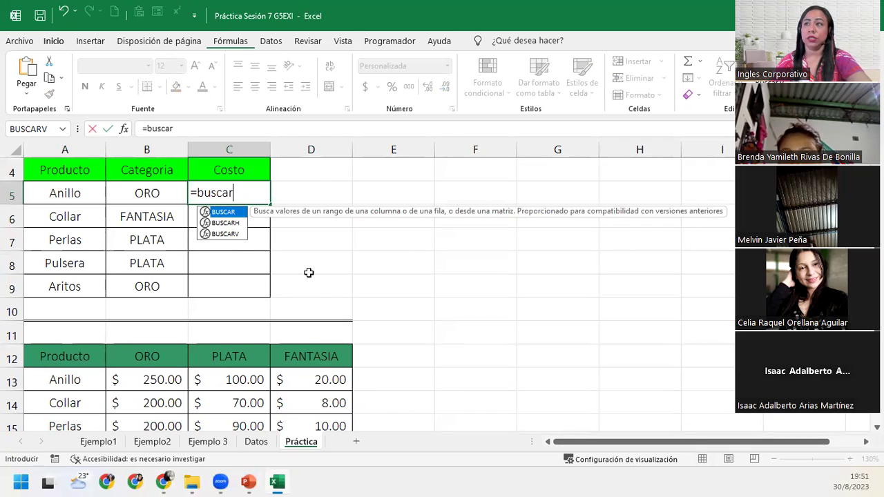
key(Down)
key(Down)
key(Tab)
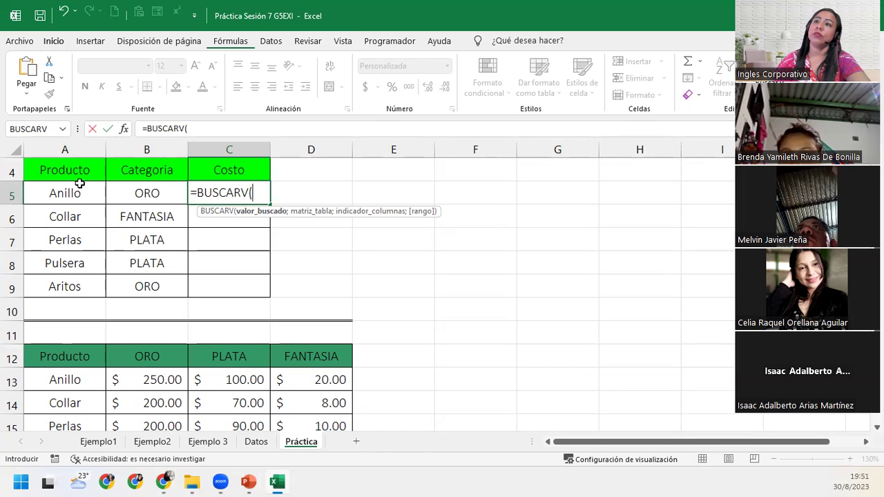
click(67, 191)
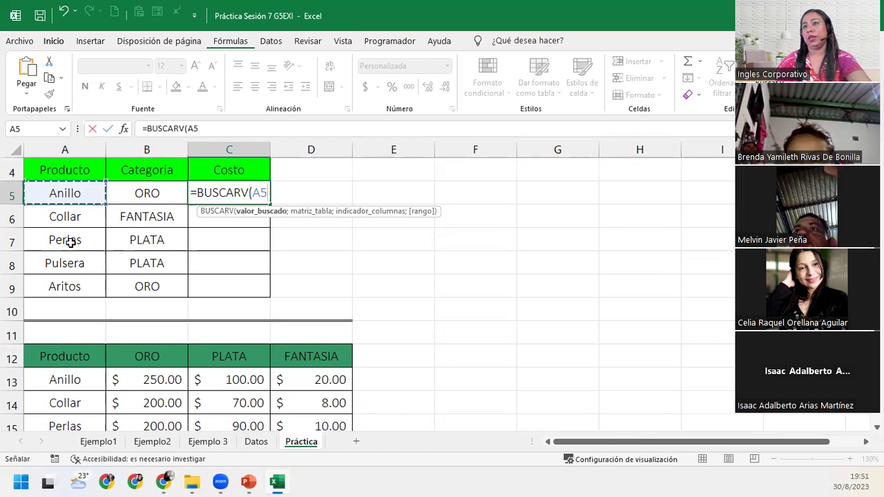
scroll(69, 245, down, 2)
scroll(252, 302, up, 1)
scroll(252, 301, up, 3)
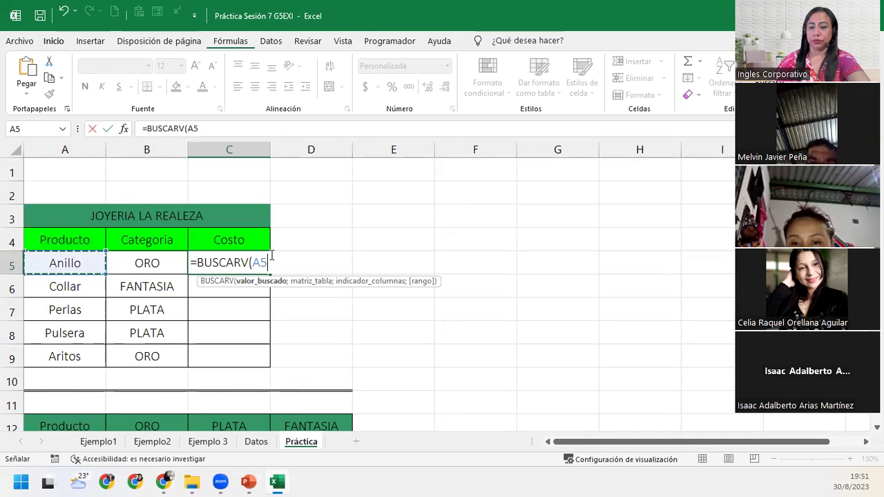
text(;)
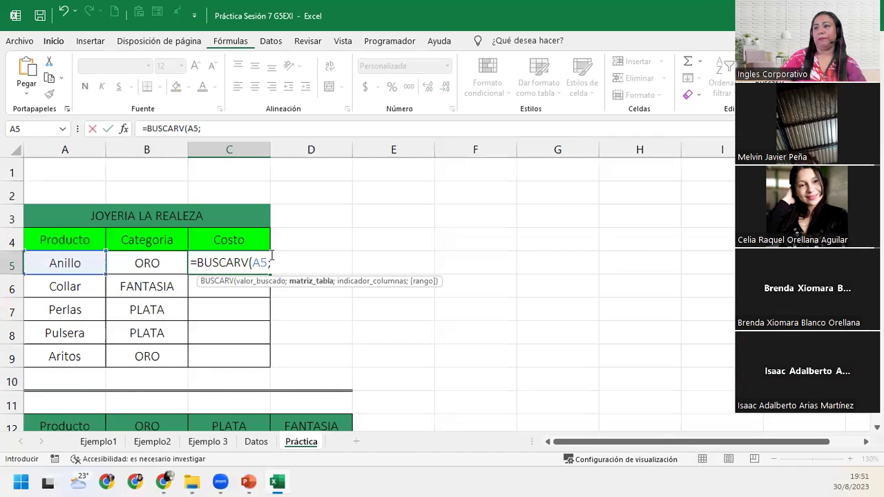
Step: Set the lookup range to the absolute price table $A$12:$D$17
scroll(270, 343, down, 1)
scroll(237, 336, down, 1)
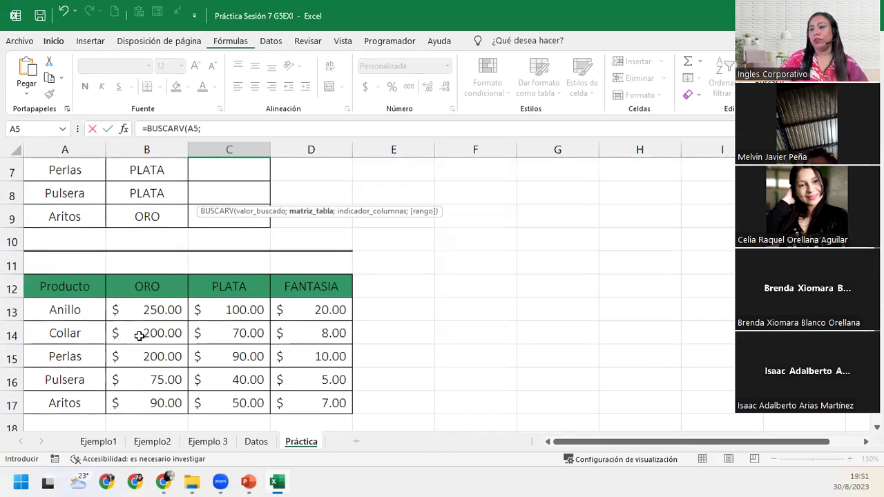
click(56, 284)
drag(118, 284, 330, 403)
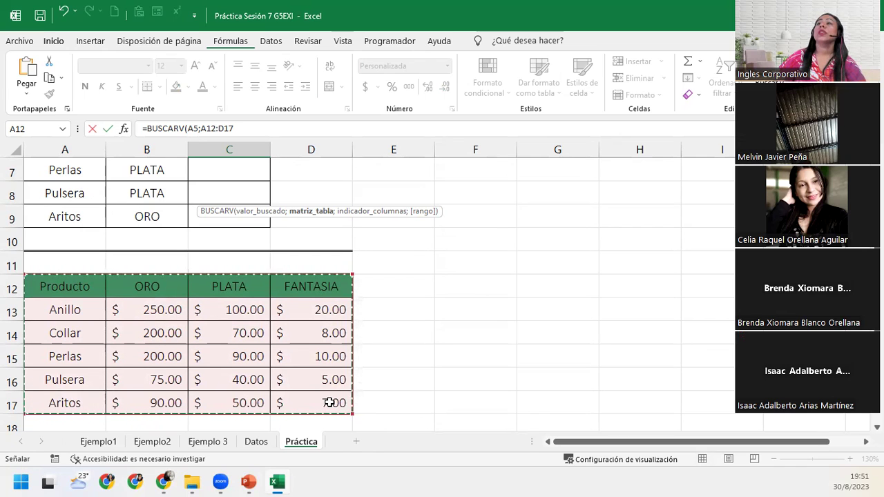
scroll(393, 396, up, 1)
scroll(346, 387, up, 1)
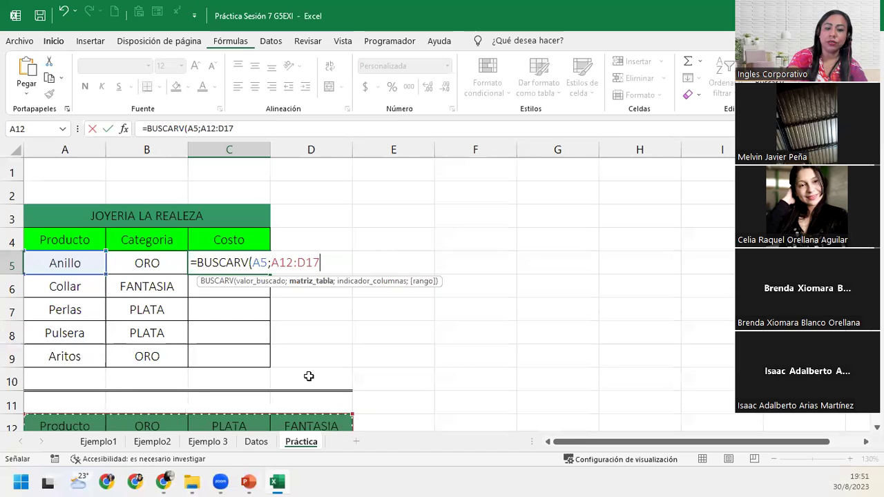
key(F4)
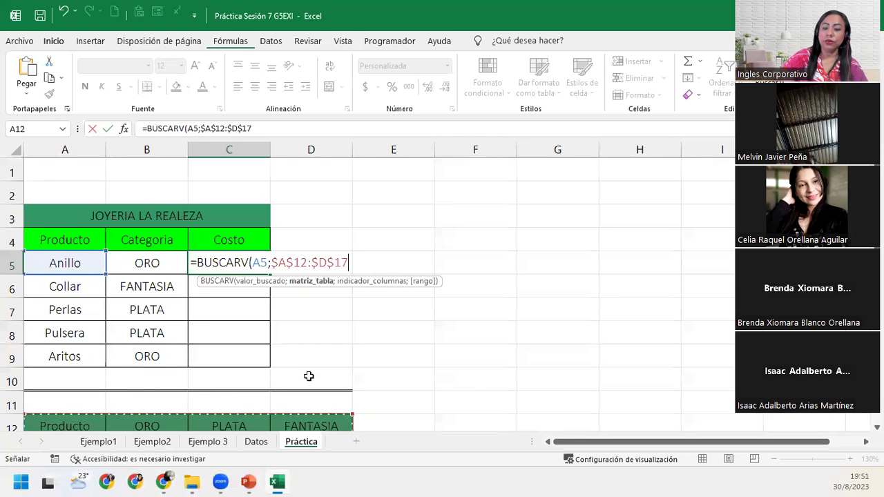
text(;)
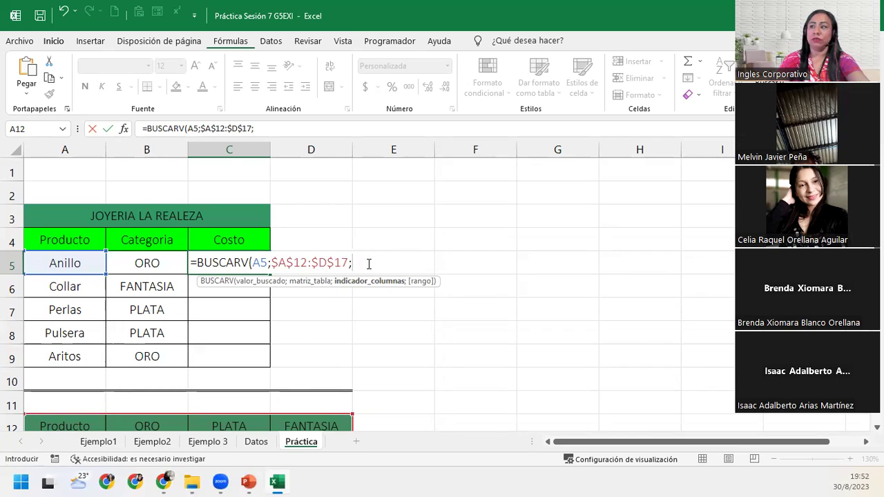
Step: Enter SI(B5=$B$12;2;SI( as the column number so ORO returns column 2
text(SI()
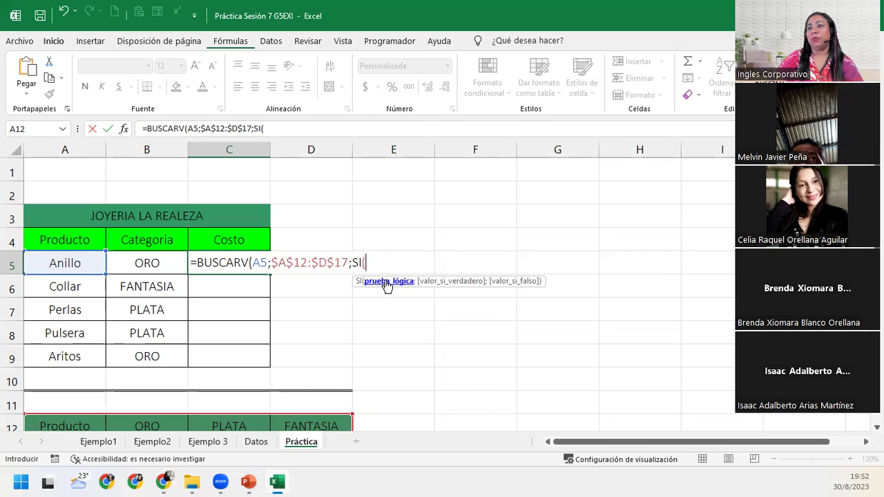
click(134, 262)
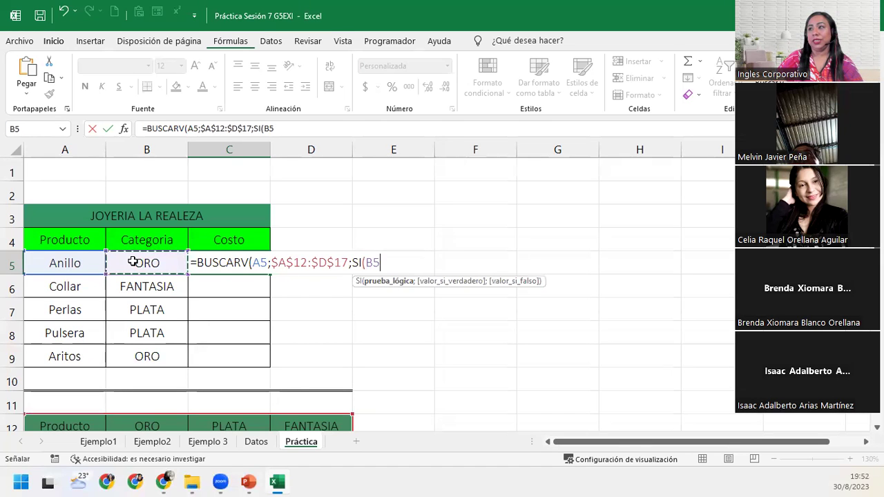
text(=)
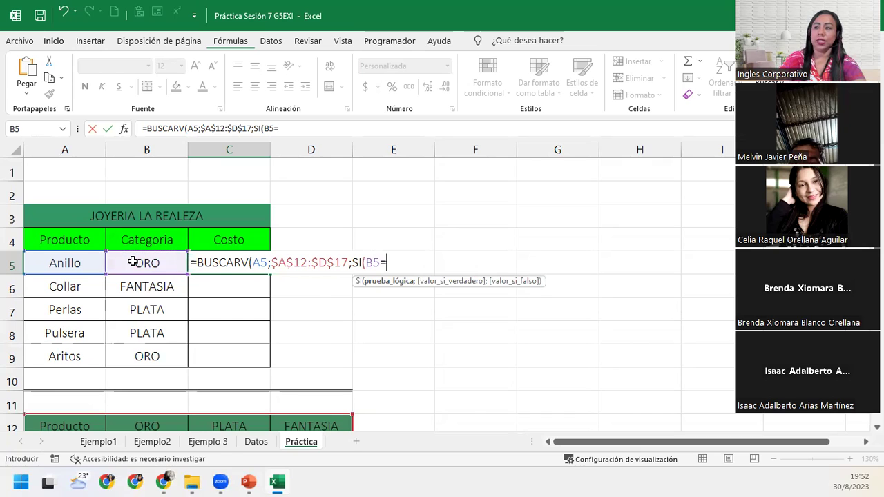
click(155, 425)
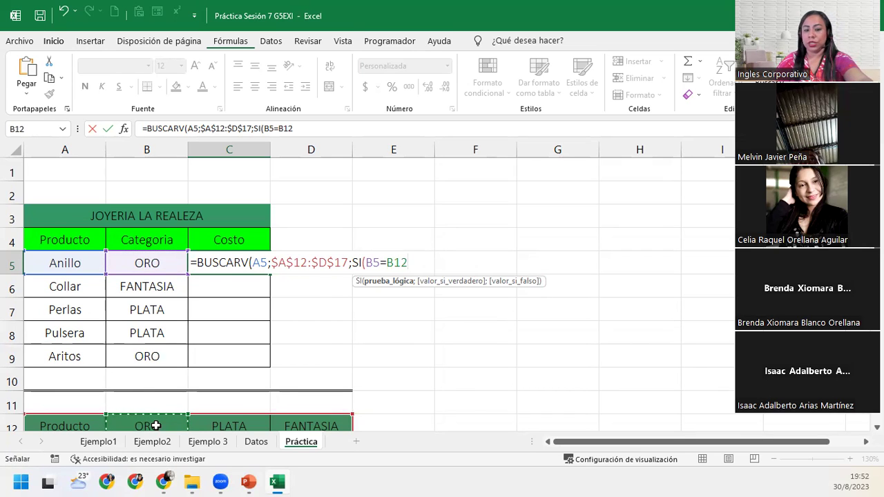
key(F4)
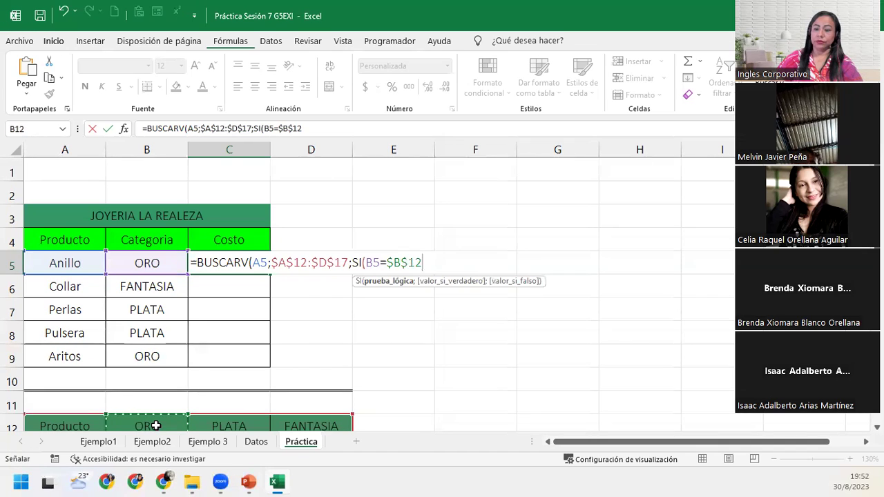
text(;)
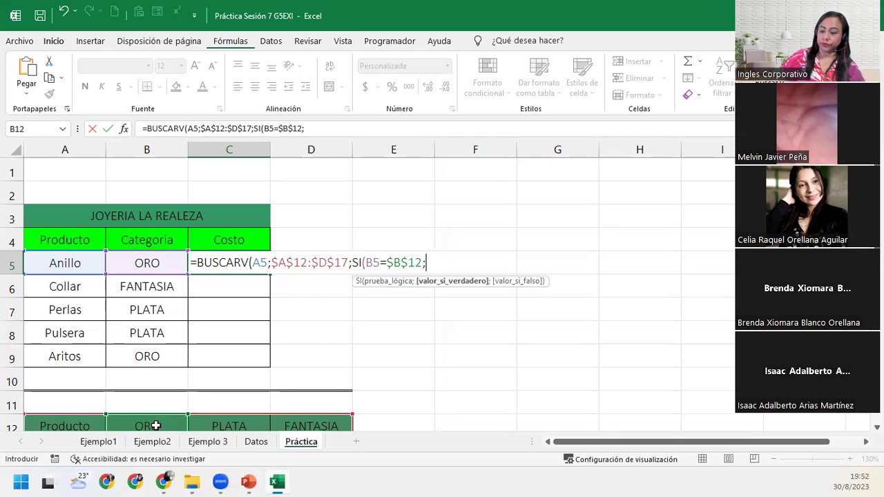
scroll(170, 400, down, 1)
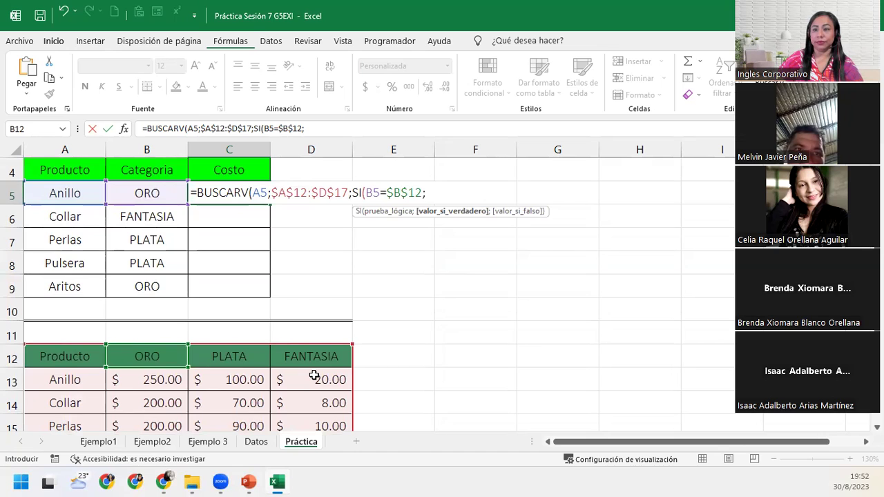
text(2)
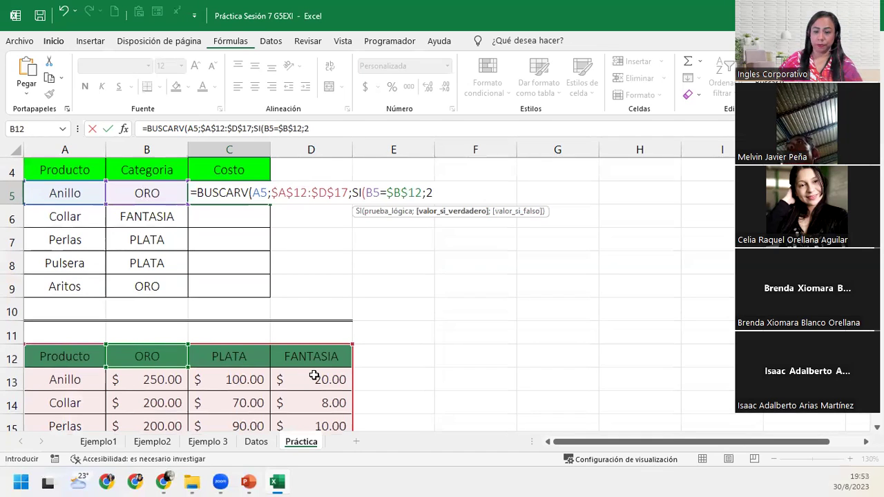
text(;)
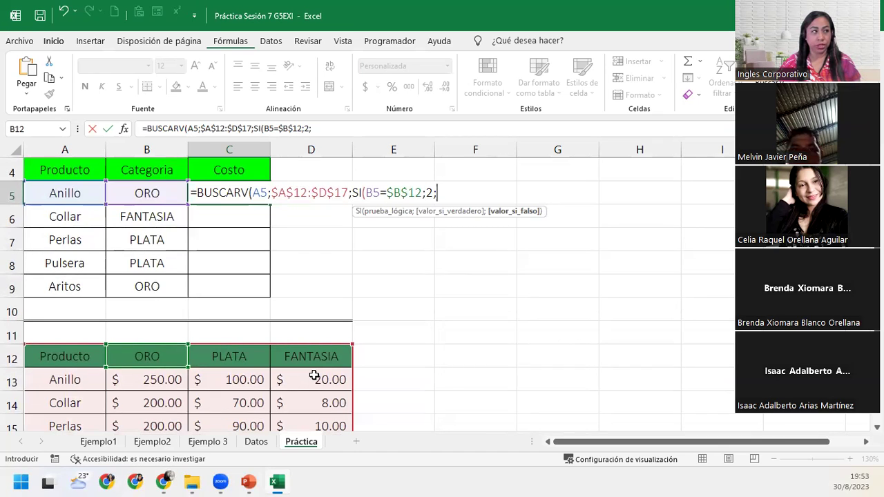
text(SI()
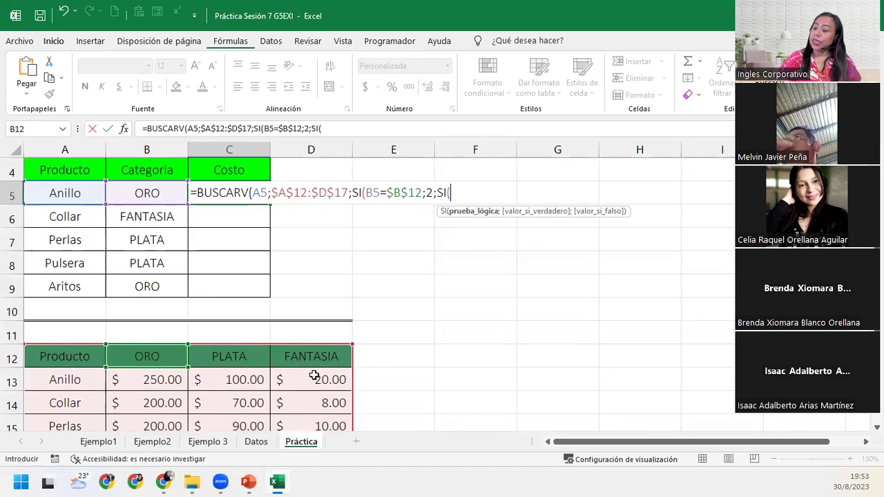
Step: Complete the second test as SI(B5=$C$12;3;4)) and begin the final lookup argument
click(138, 186)
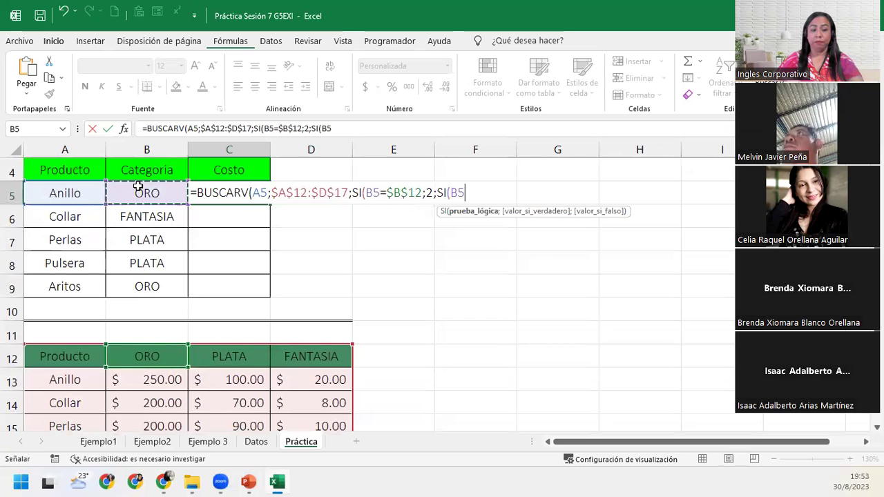
text(=)
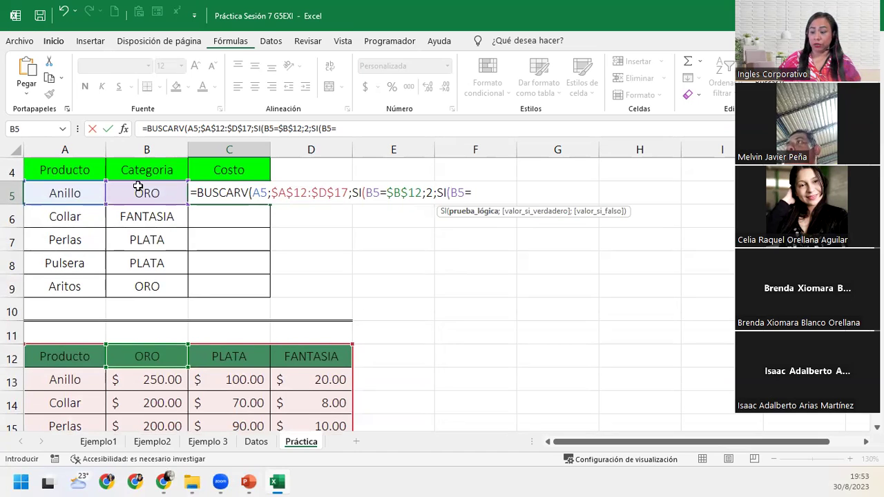
click(237, 353)
key(F4)
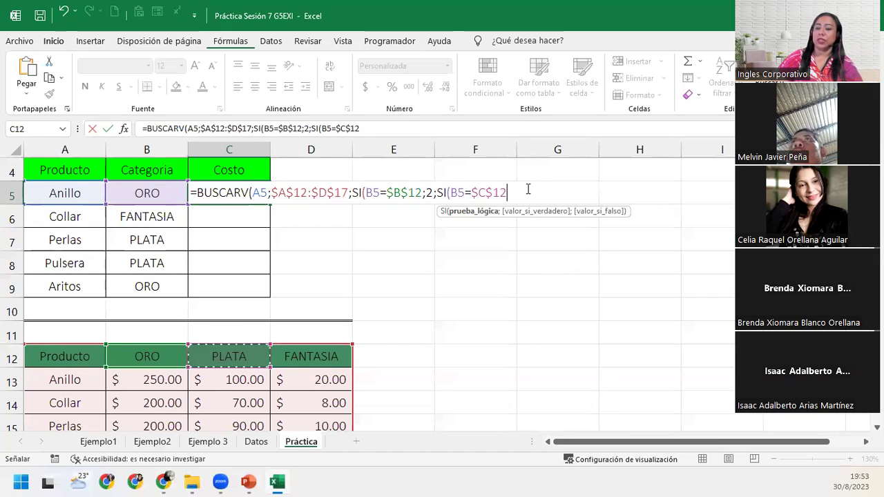
text(;3)
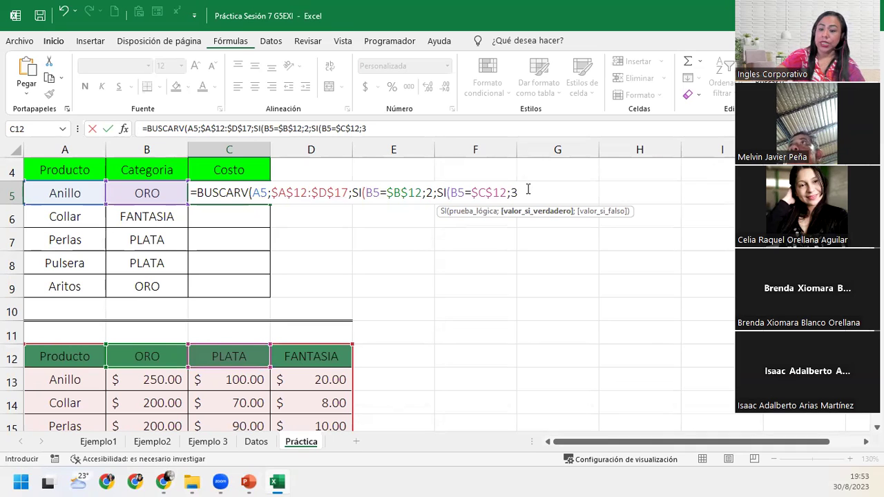
text(;4)
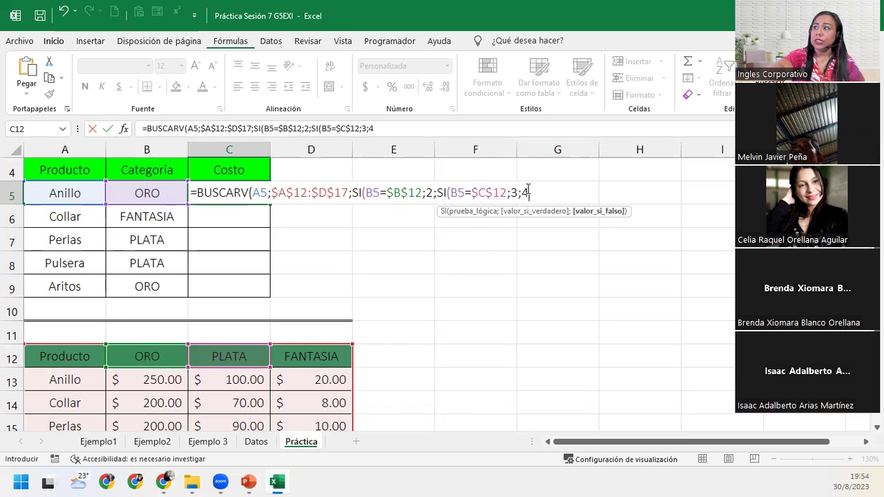
text()))
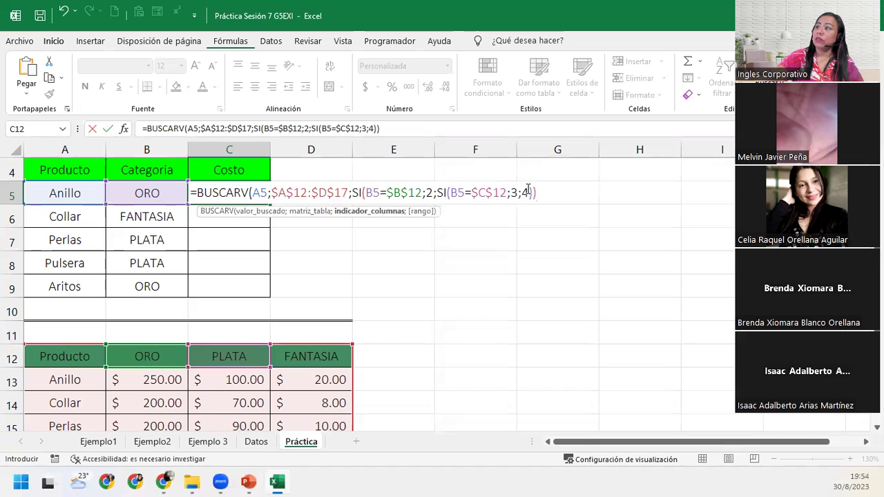
text(;0)
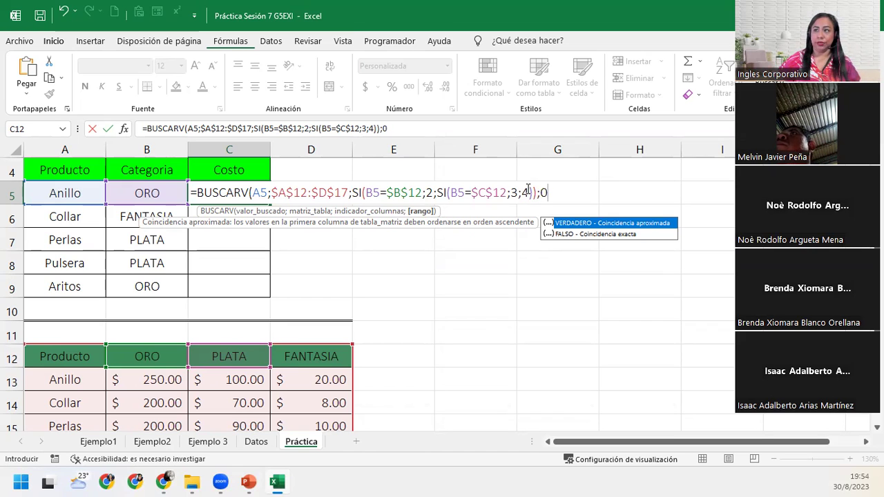
Step: Close the formula ending in ;0) and highlight its nested SI column-number argument
text())
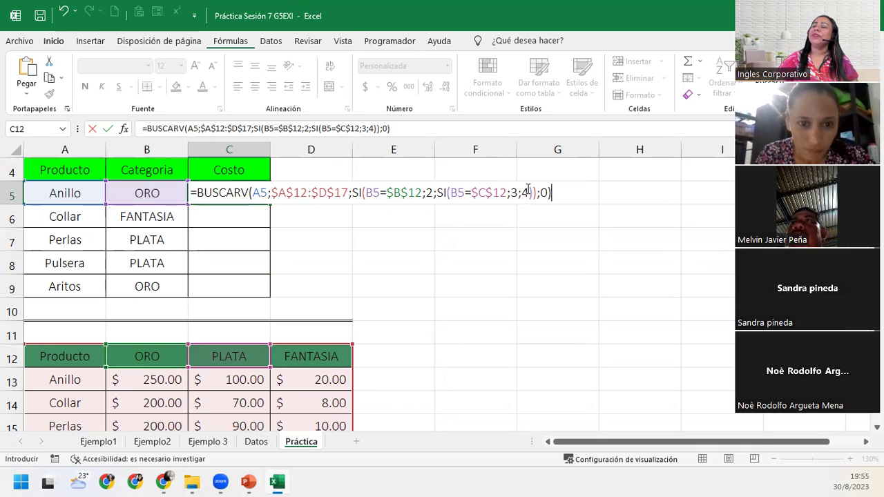
click(361, 192)
click(361, 211)
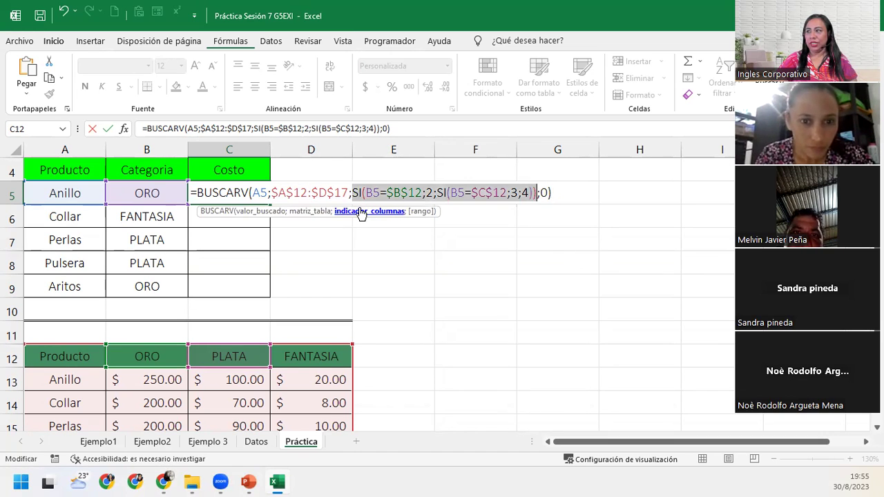
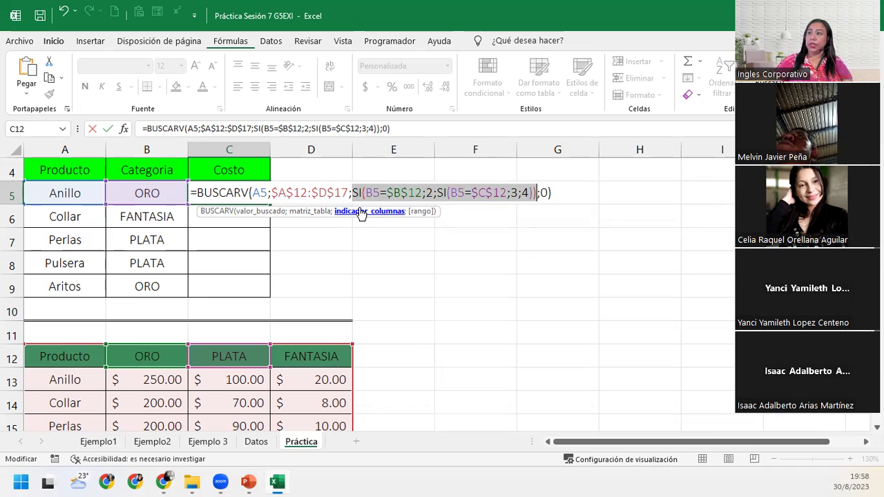
Step: Review the lookup formula's table range $A$12:$D$17 and the SI header references $B$12 and $C$12
click(281, 194)
click(272, 199)
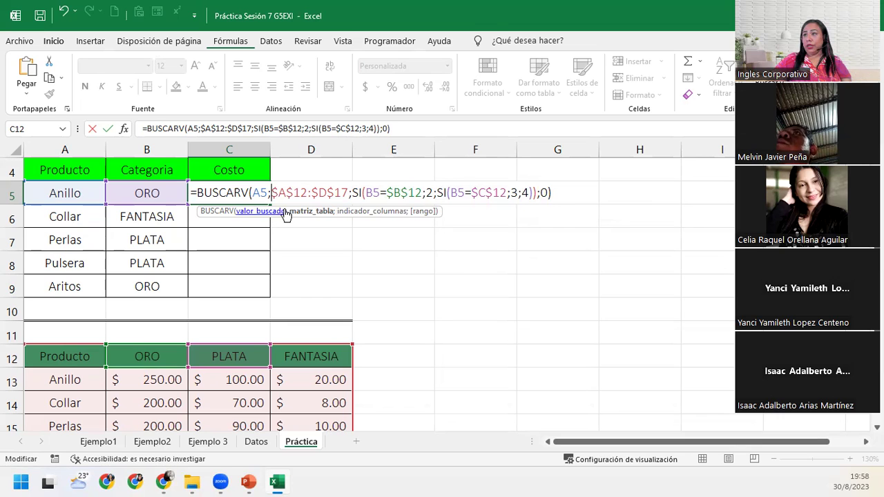
click(298, 213)
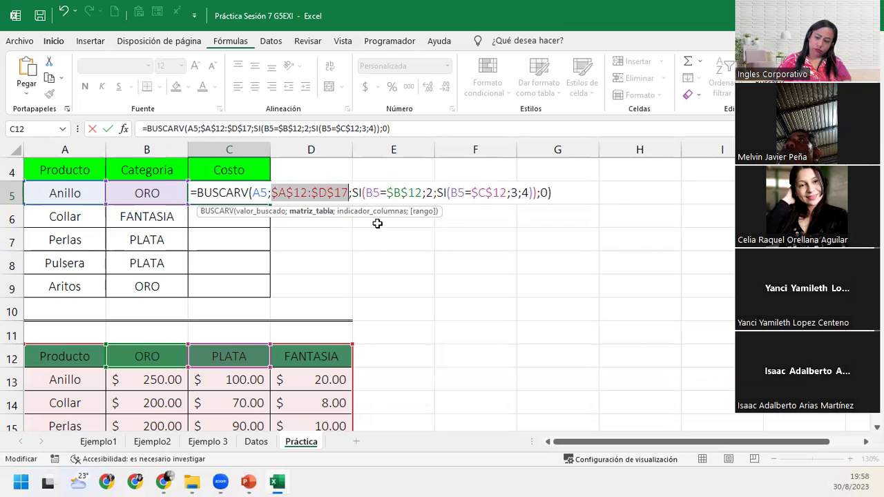
click(394, 192)
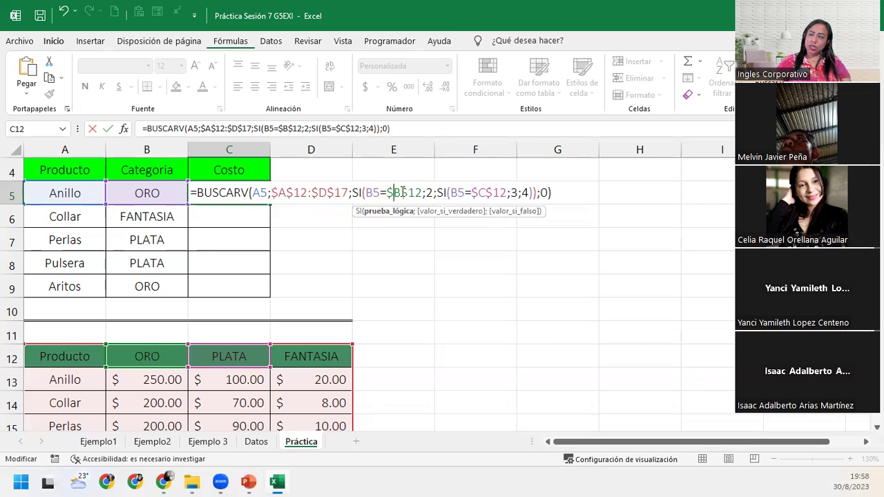
double_click(401, 192)
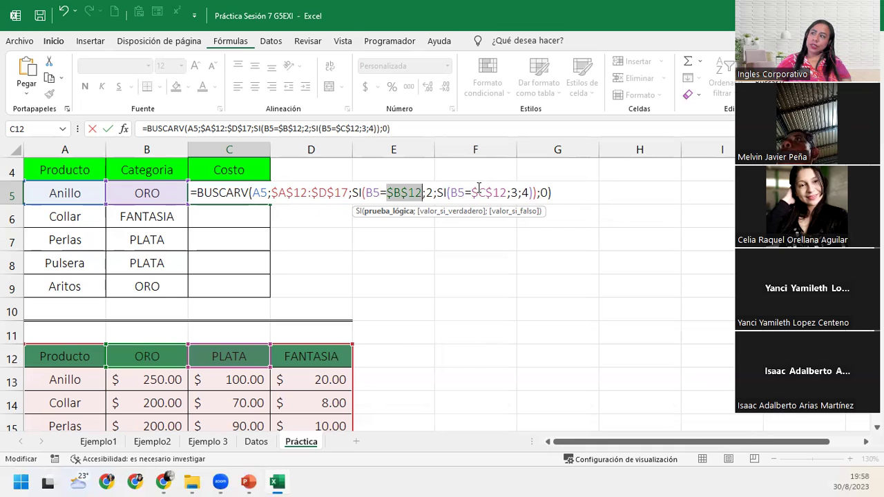
double_click(488, 192)
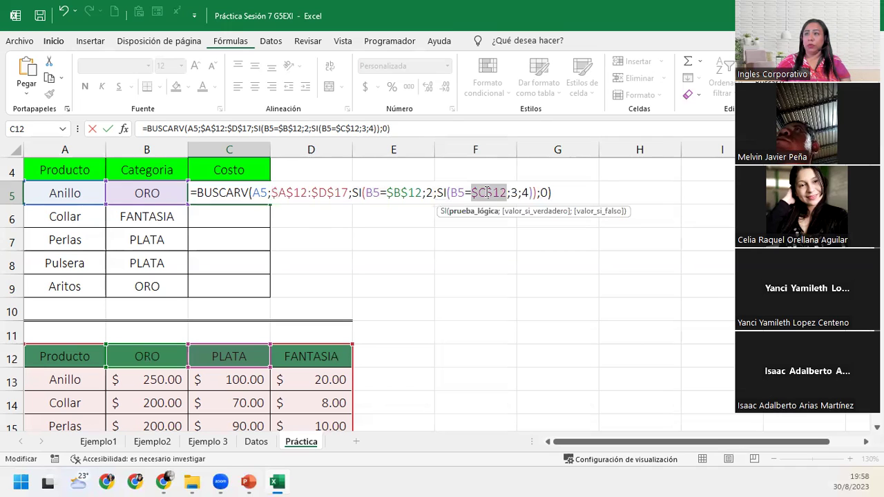
click(571, 194)
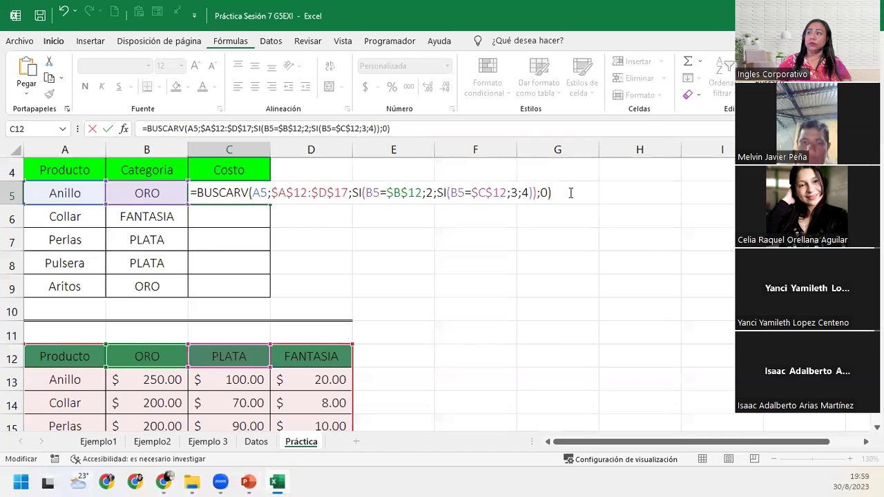
click(163, 481)
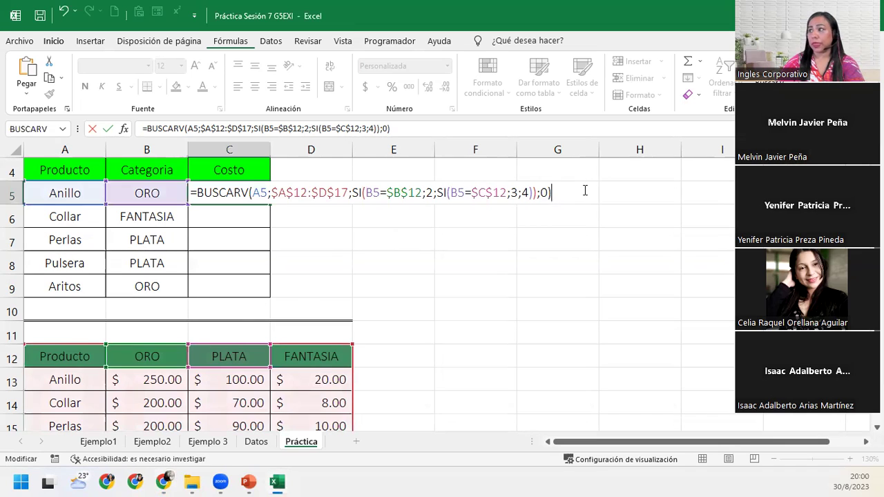
Step: Confirm the Costo formula in C5, fill it down through C9, and check the copies
key(Return)
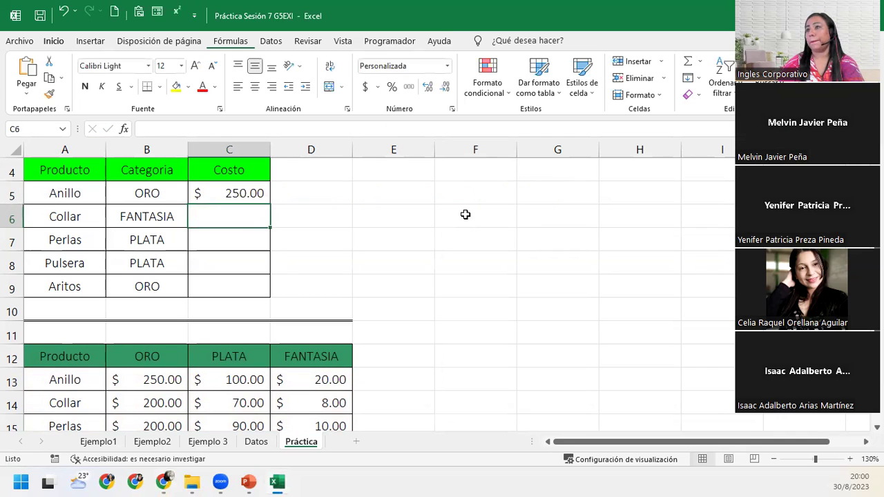
click(205, 192)
double_click(268, 203)
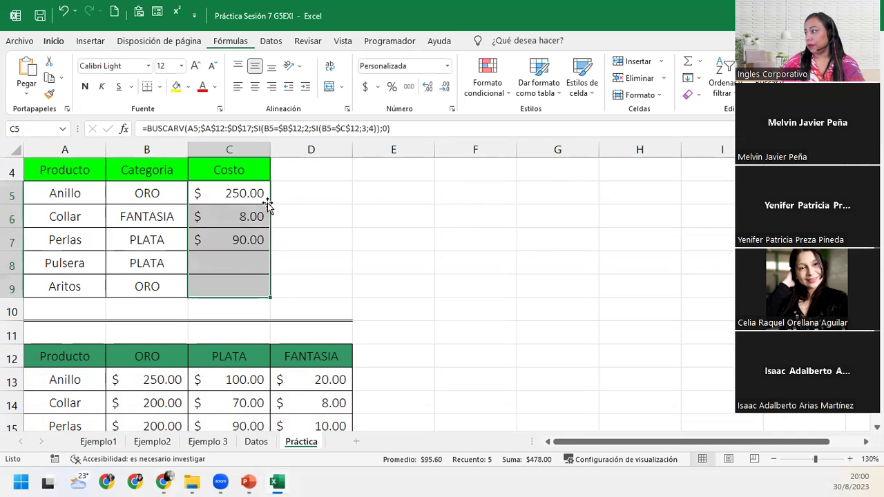
click(246, 263)
click(246, 240)
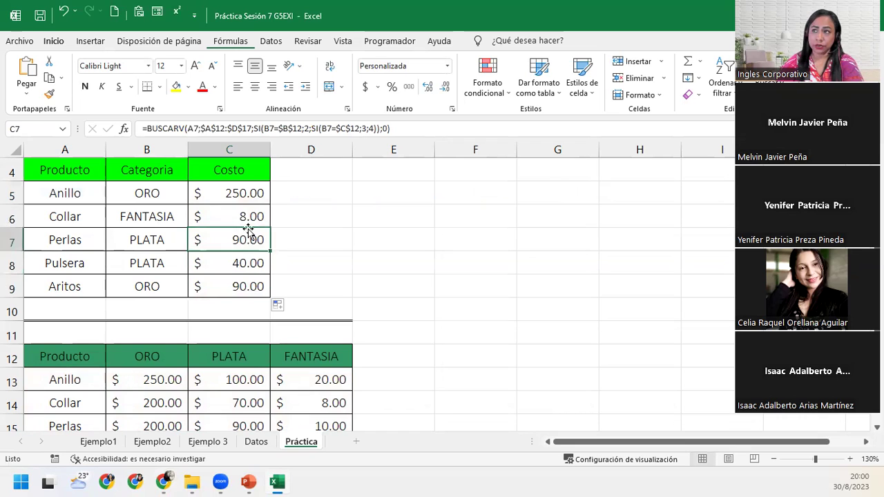
click(248, 216)
click(254, 192)
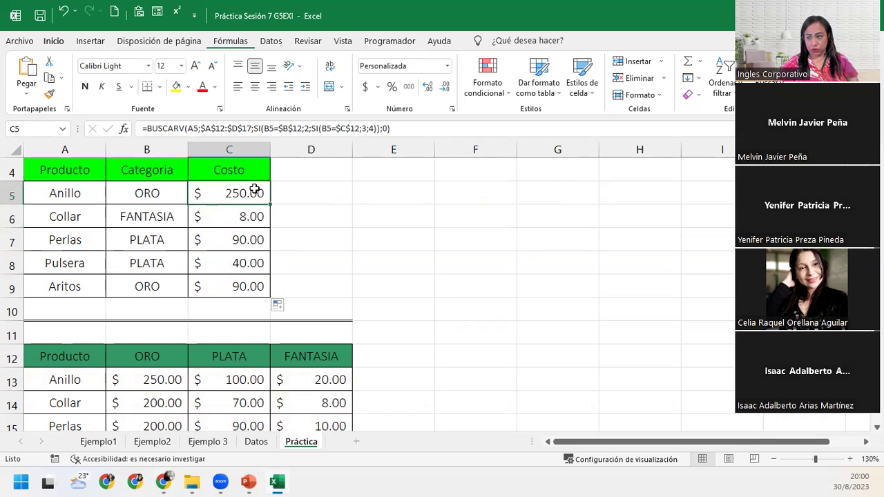
Step: Switch to the PowerPoint slideshow and advance to the 'Cierre y conclusiones' slide
click(250, 482)
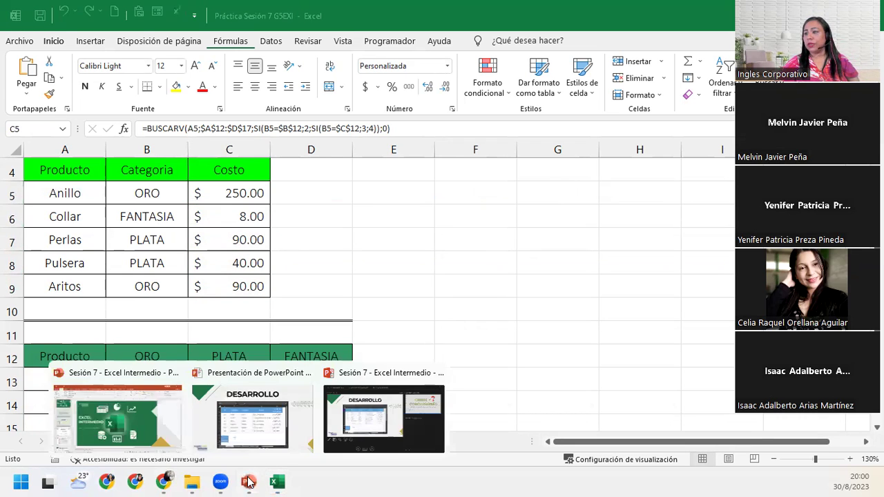
click(360, 431)
key(Right)
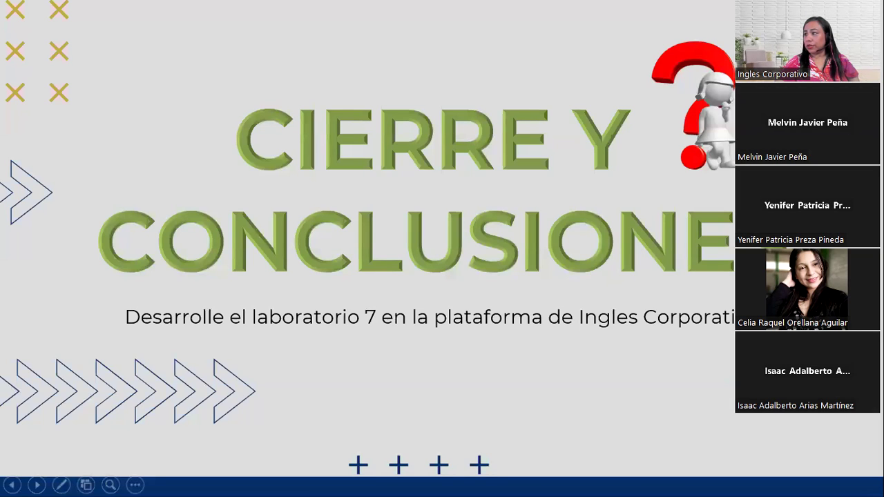